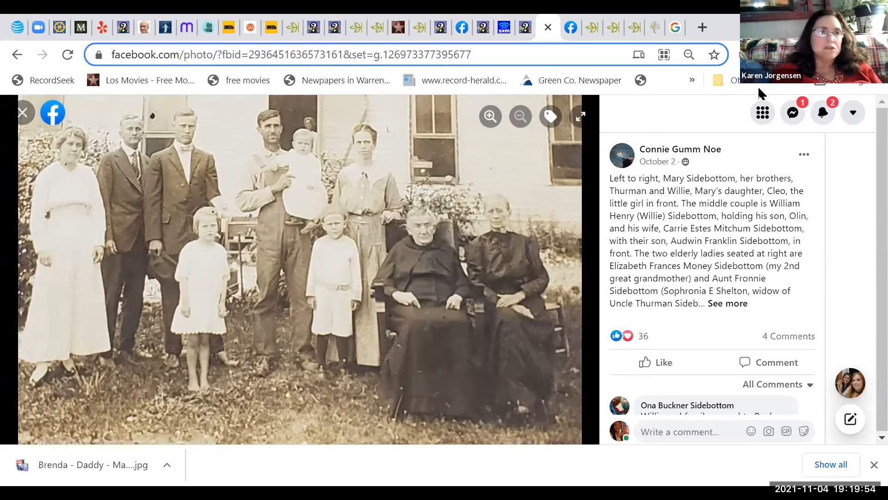
Step: Back in the Yahoo inbox, open today's newest email with the great-grandparents' museum photos
{"action": "left_click", "coordinate": [18, 32]}
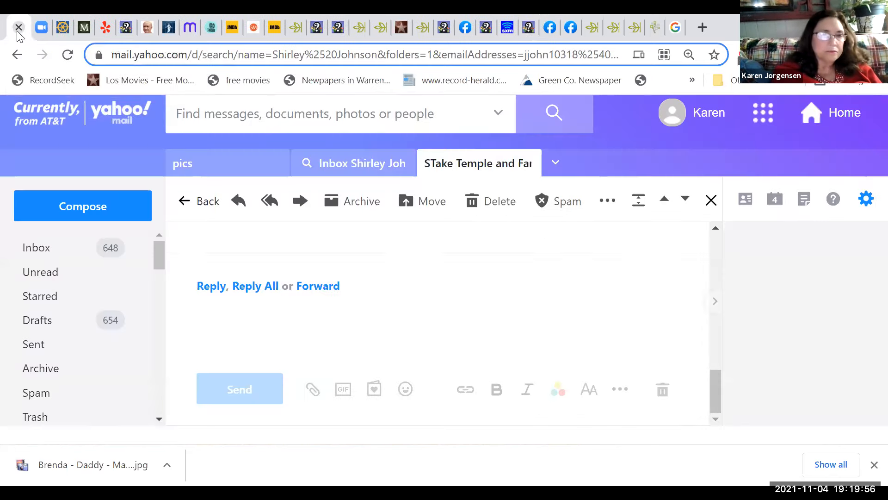
{"action": "left_click", "coordinate": [33, 256]}
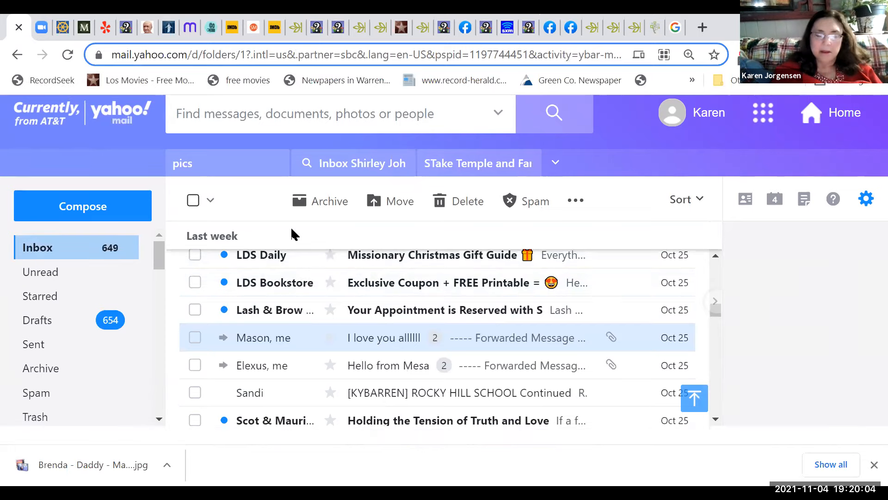
{"action": "key", "text": "Up"}
{"action": "key", "text": "Up"}
{"action": "key", "text": "Up"}
{"action": "key", "text": "Up"}
{"action": "key", "text": "Up"}
{"action": "key", "text": "Up"}
{"action": "key", "text": "Up"}
{"action": "key", "text": "Up"}
{"action": "key", "text": "Up"}
{"action": "key", "text": "Up"}
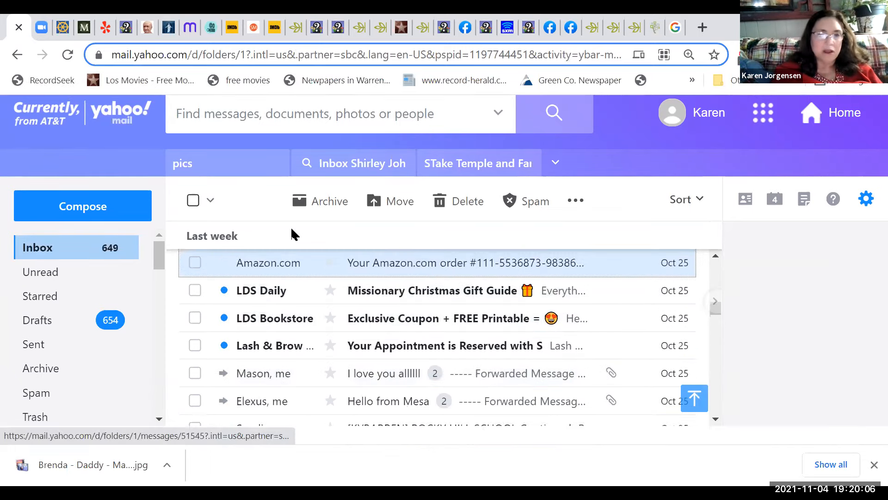
{"action": "key", "text": "Up"}
{"action": "key", "text": "Up"}
{"action": "key", "text": "Up"}
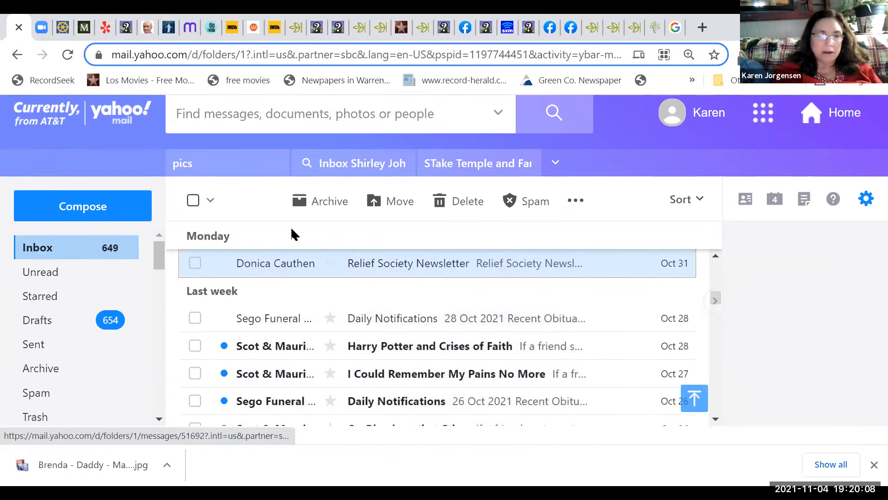
{"action": "key", "text": "Up"}
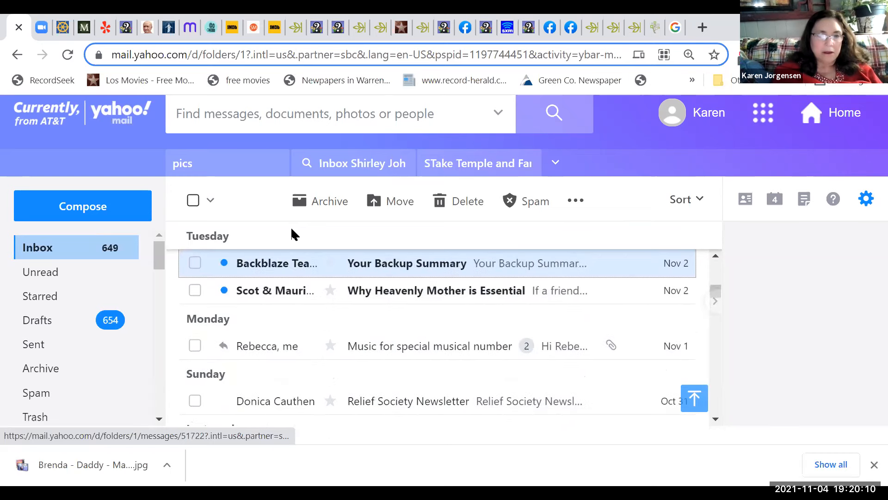
{"action": "key", "text": "Up"}
{"action": "key", "text": "Up"}
{"action": "key", "text": "Up"}
{"action": "key", "text": "Up"}
{"action": "key", "text": "Up"}
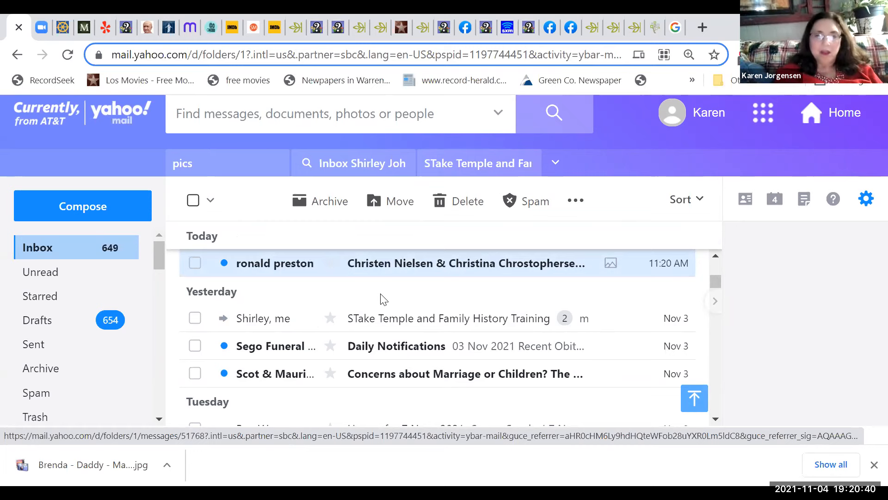
{"action": "left_click", "coordinate": [367, 268]}
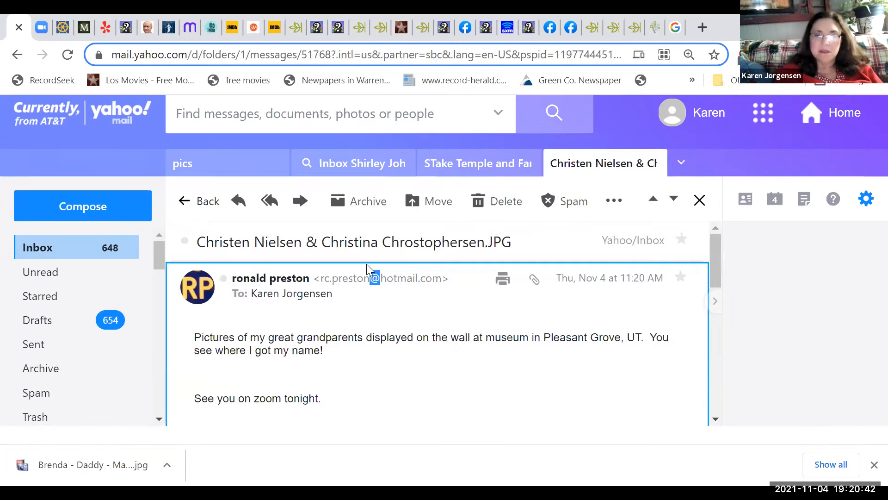
Step: Download the email's 3.3MB JPG attachment to Downloads under its suggested name and open it
{"action": "left_click", "coordinate": [534, 281]}
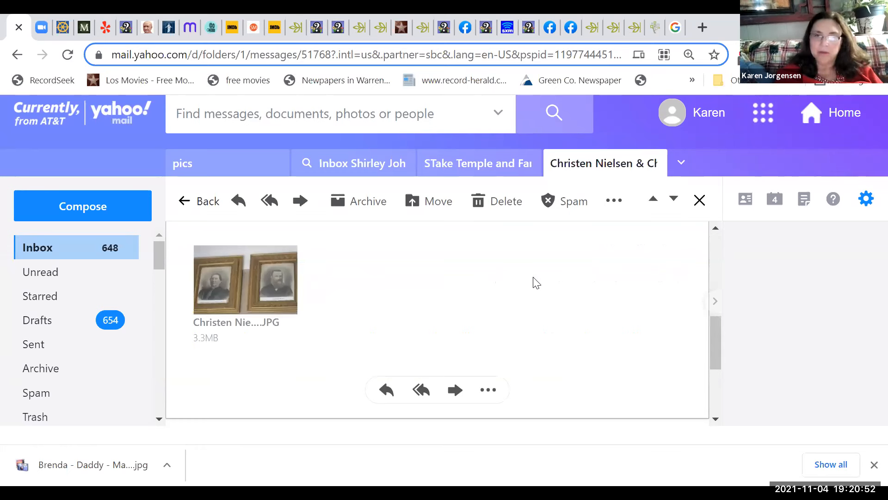
{"action": "mouse_move", "coordinate": [285, 315]}
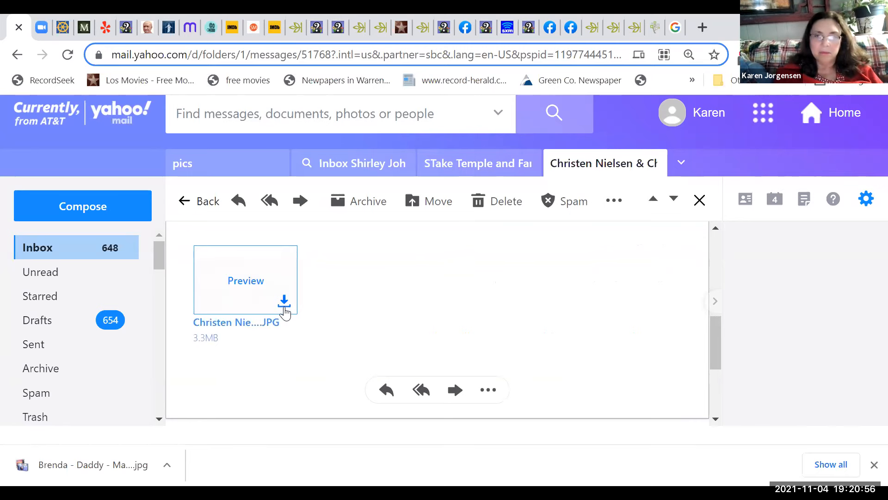
{"action": "left_click", "coordinate": [284, 302]}
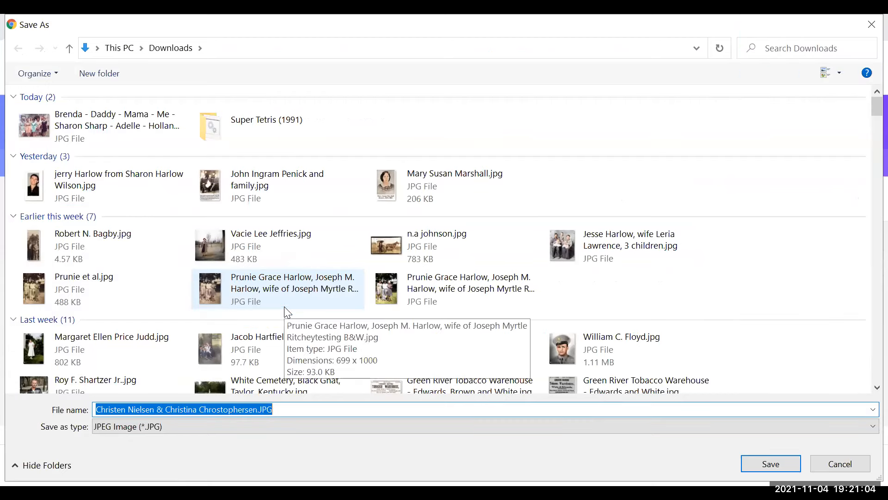
{"action": "left_click", "coordinate": [155, 410]}
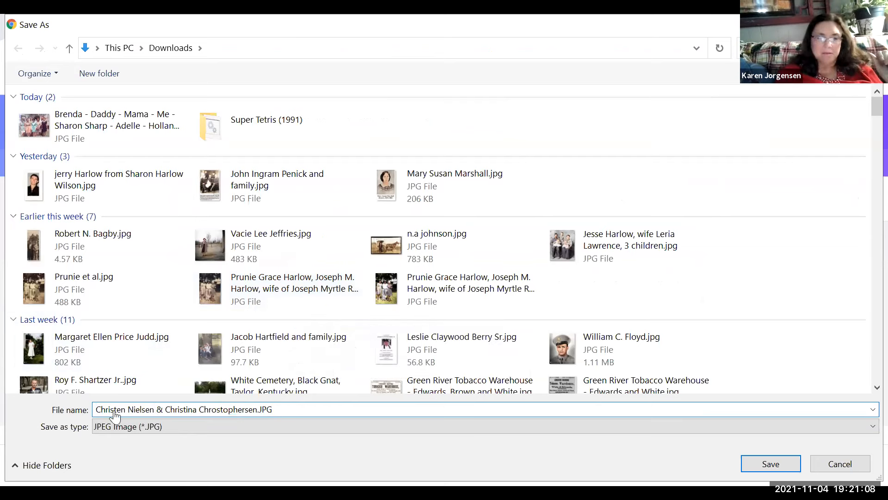
{"action": "key", "text": "Return"}
{"action": "left_click", "coordinate": [66, 475]}
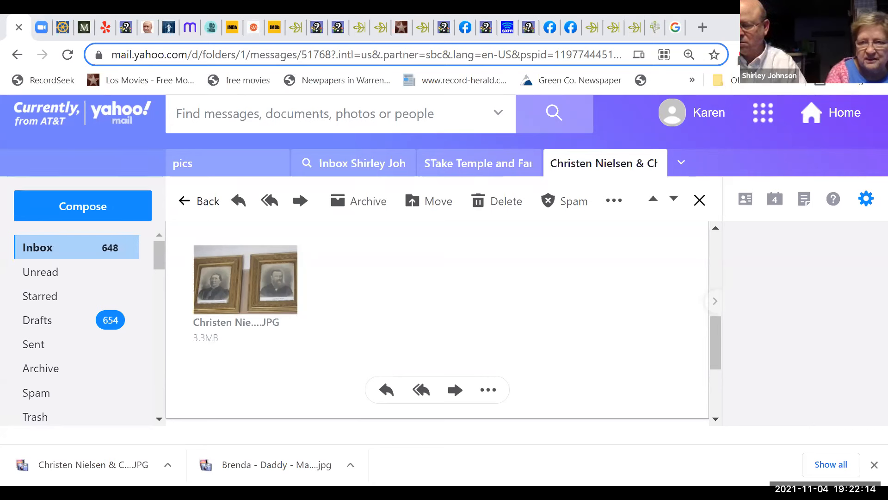
{"action": "left_click", "coordinate": [516, 305]}
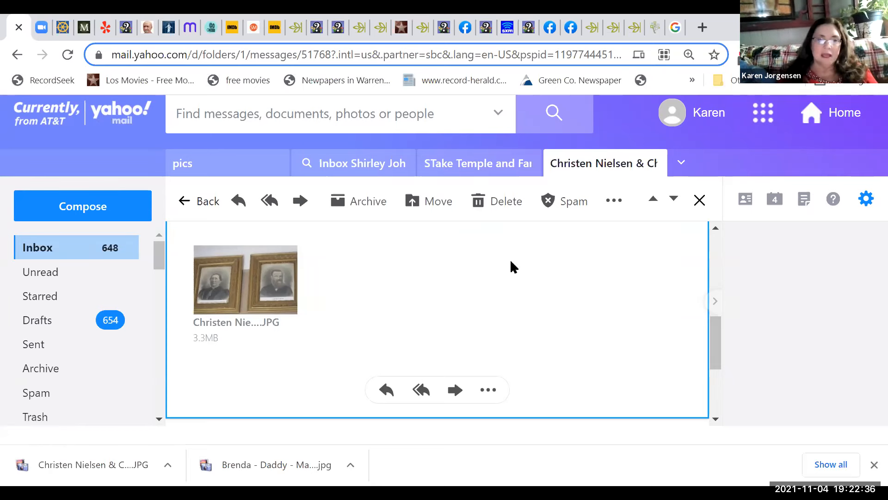
Step: Open the downloaded portrait JPG, then return to the Google results for free photo editors
{"action": "left_click", "coordinate": [73, 473]}
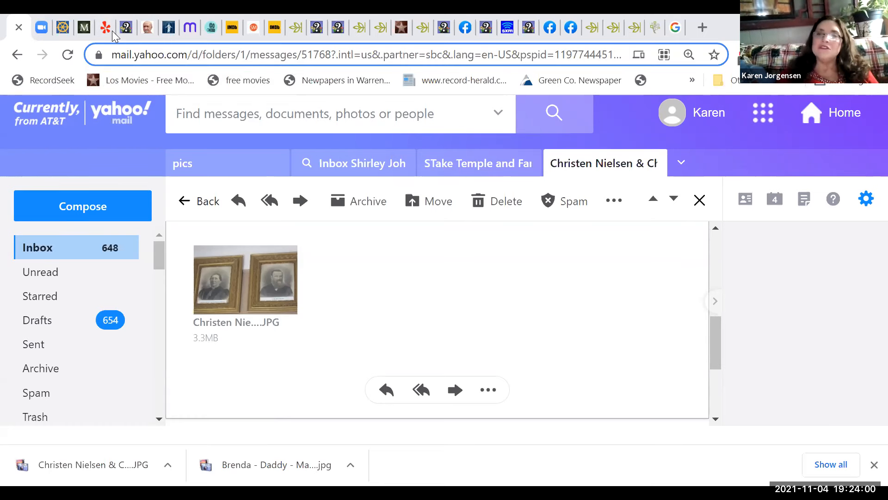
{"action": "left_click", "coordinate": [675, 29]}
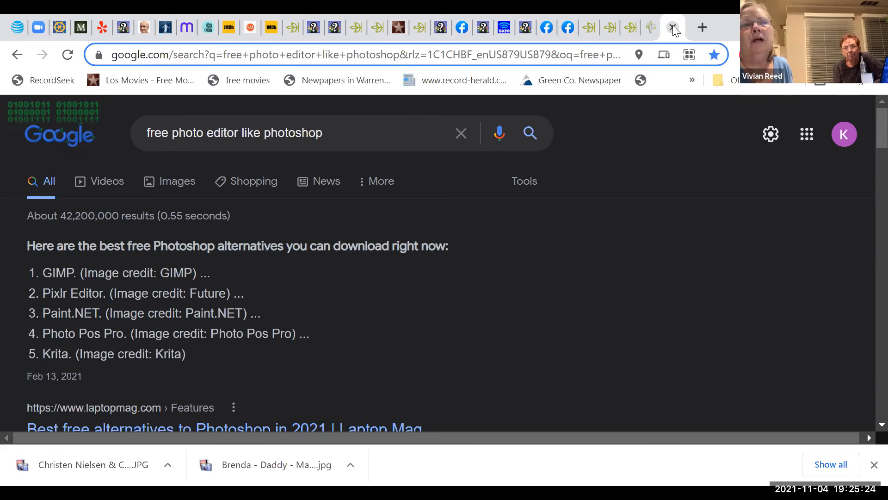
Step: After reviewing GIMP, Pixlr, Paint.NET, Photo Pos Pro and Krita results, start a new browser tab
{"action": "left_click", "coordinate": [701, 26]}
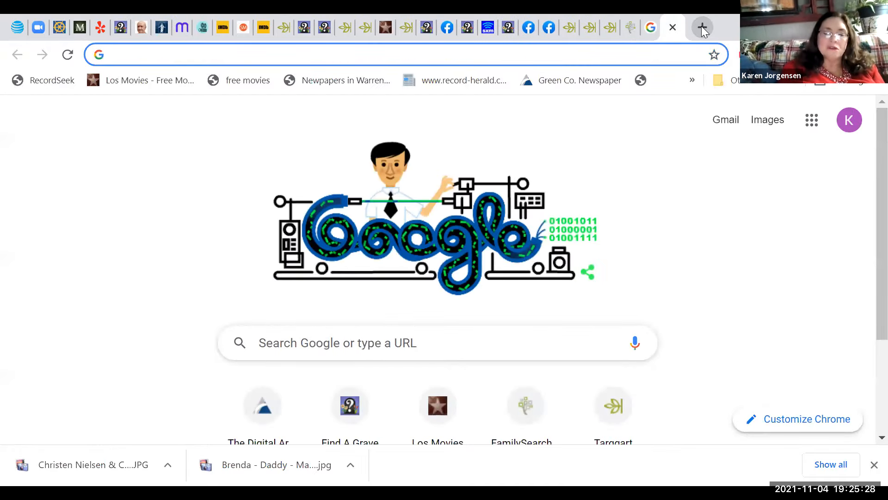
Step: Go to myheritage.com using the address bar's suggestion for 'm'
{"action": "type", "text": "m"}
{"action": "key", "text": "Return"}
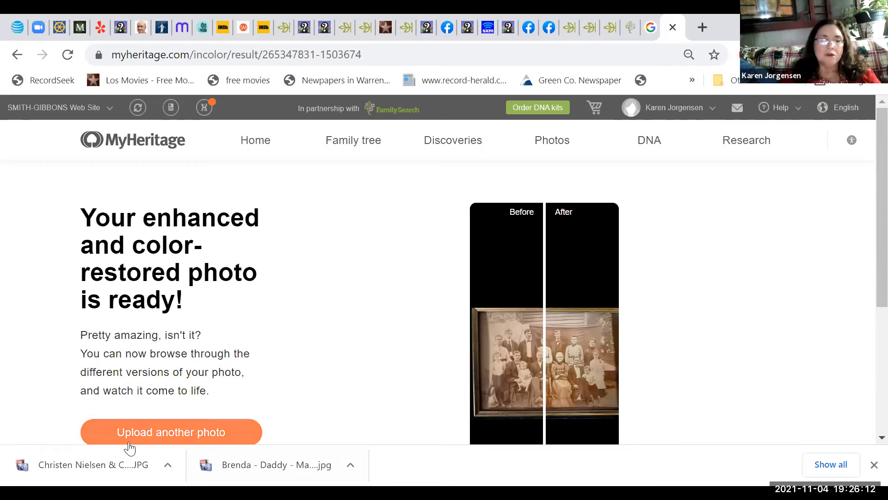
Step: Upload the great-grandparents' portrait JPG from Downloads to MyHeritage for colorizing
{"action": "left_click", "coordinate": [156, 435]}
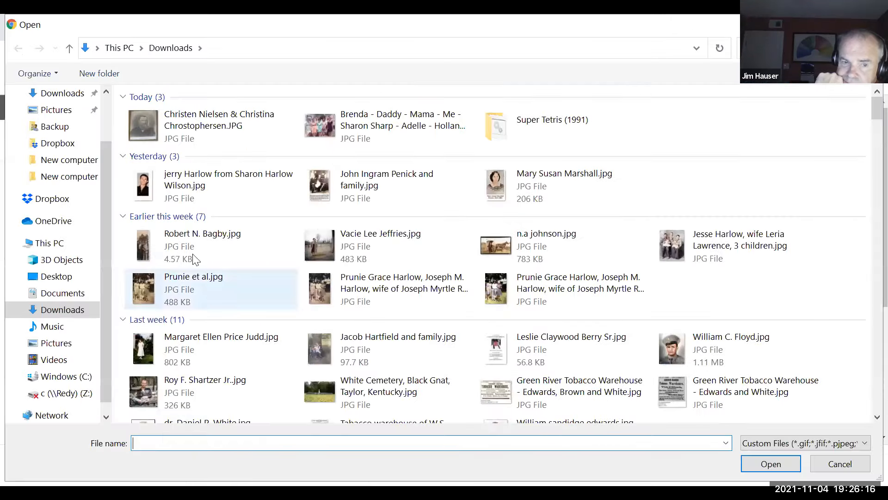
{"action": "left_click", "coordinate": [189, 133]}
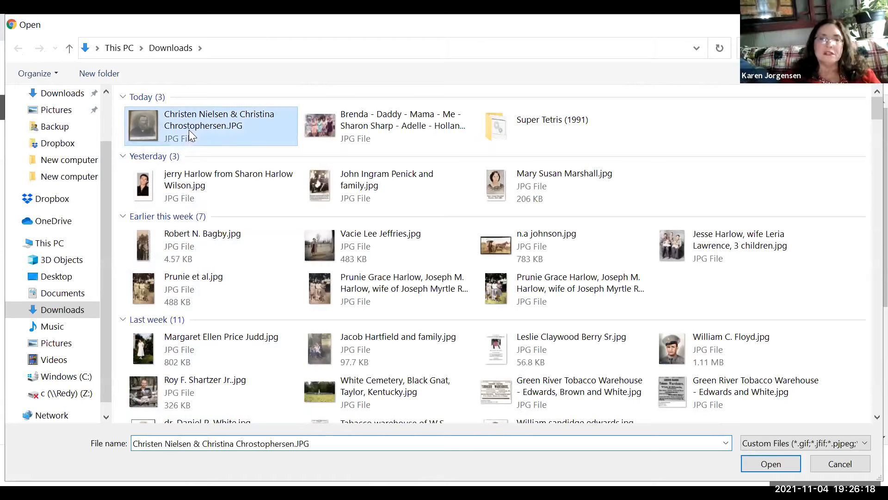
{"action": "double_click", "coordinate": [189, 132]}
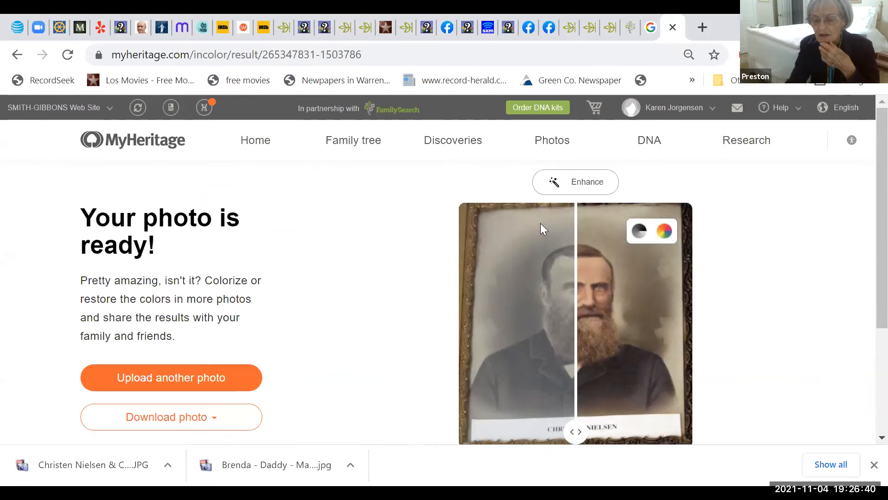
Step: Slide the comparison to view the colorized portrait, then apply Enhance to sharpen it
{"action": "left_click_drag", "start_coordinate": [574, 217], "coordinate": [461, 224]}
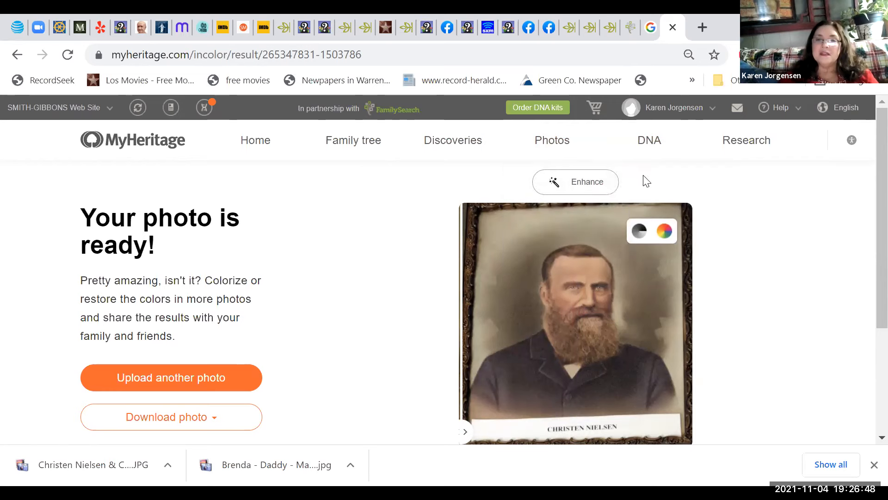
{"action": "left_click", "coordinate": [591, 192]}
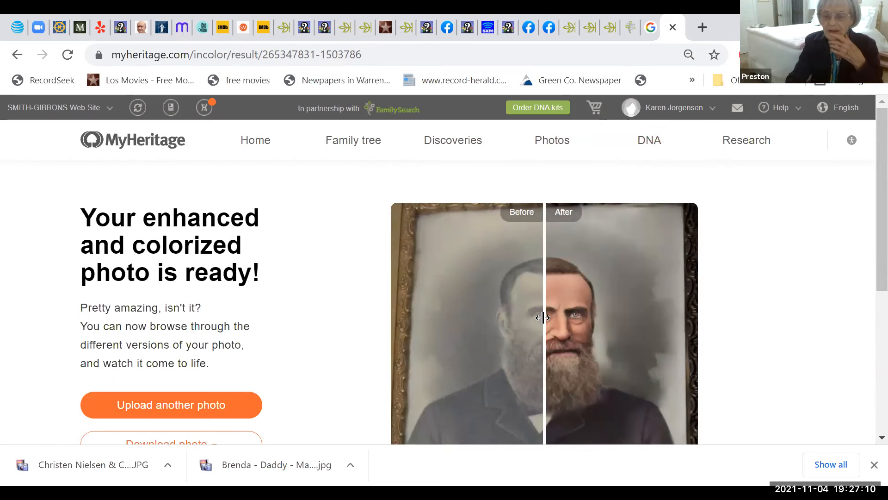
Step: Show the full enhanced After image and bring up the Download photo options
{"action": "left_click_drag", "start_coordinate": [540, 314], "coordinate": [357, 321]}
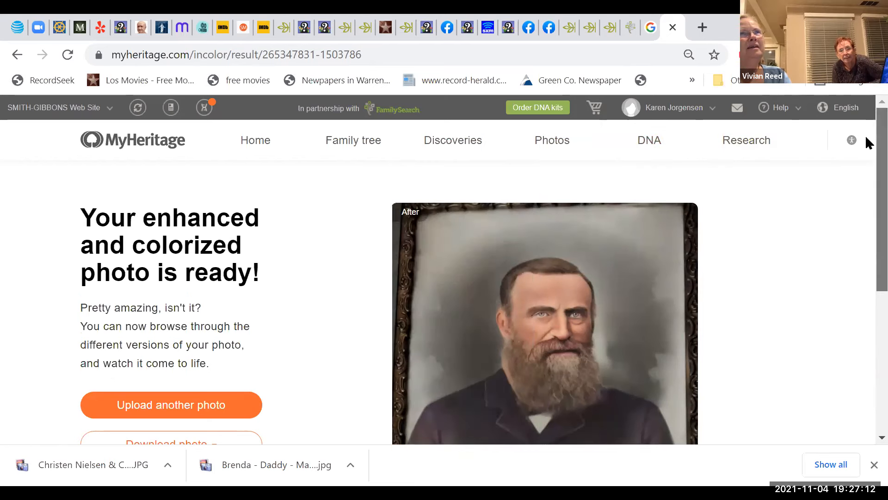
{"action": "scroll", "coordinate": [867, 157], "scroll_direction": "down", "scroll_amount": 1}
{"action": "scroll", "coordinate": [866, 157], "scroll_direction": "down", "scroll_amount": 2}
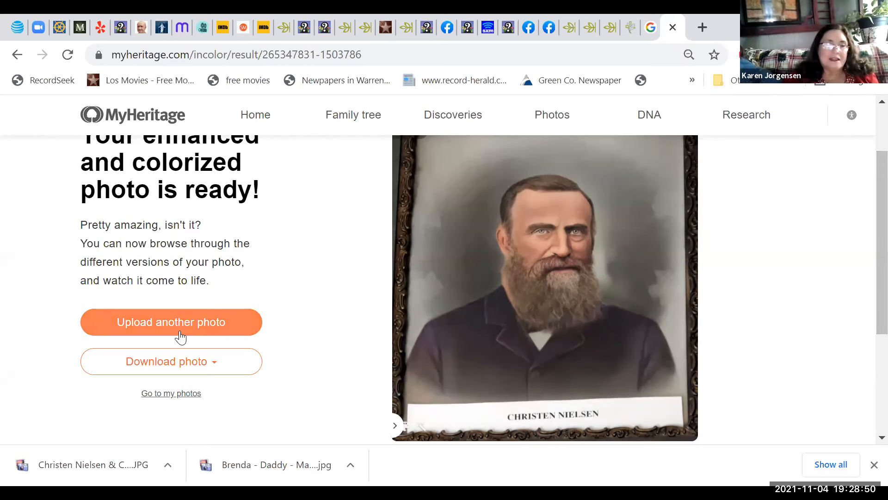
{"action": "left_click", "coordinate": [168, 362]}
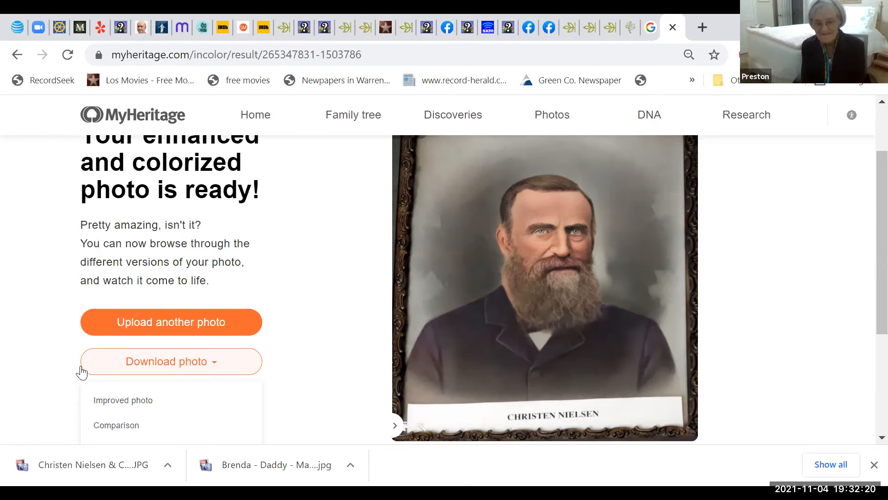
Step: Save the Improved photo over the existing portrait JPG in Downloads, confirming the replacement
{"action": "left_click", "coordinate": [116, 401]}
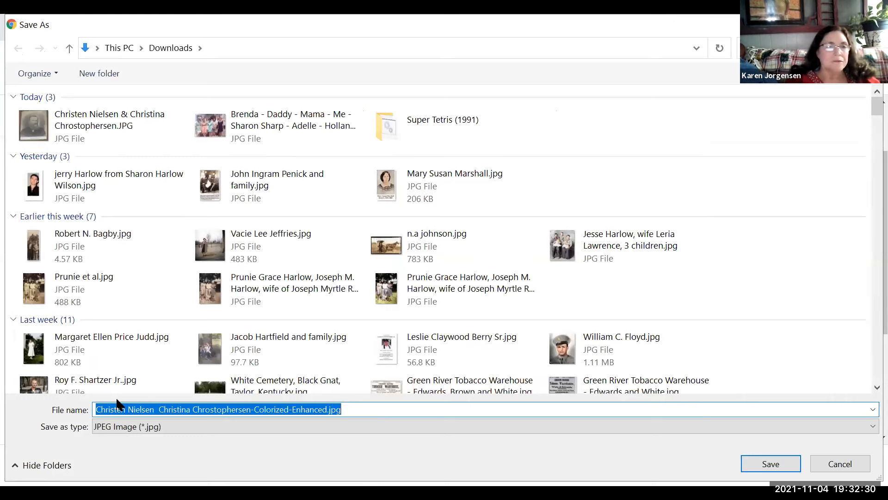
{"action": "double_click", "coordinate": [72, 132]}
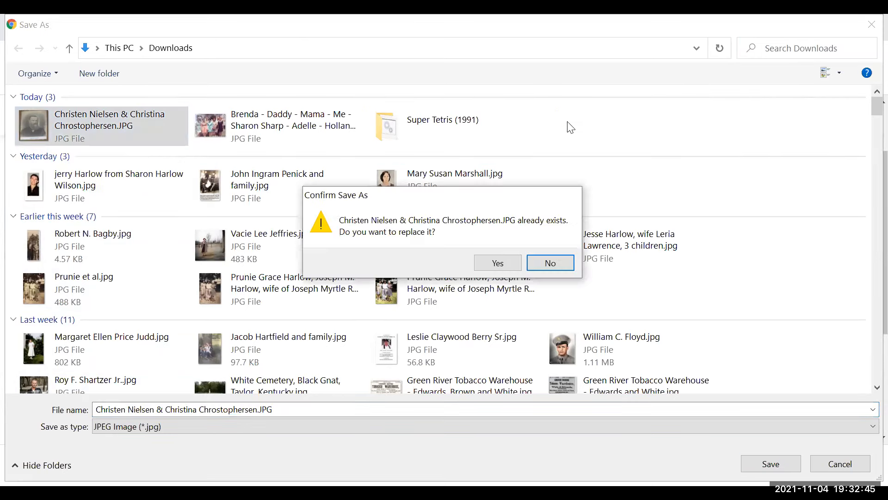
{"action": "left_click", "coordinate": [498, 263]}
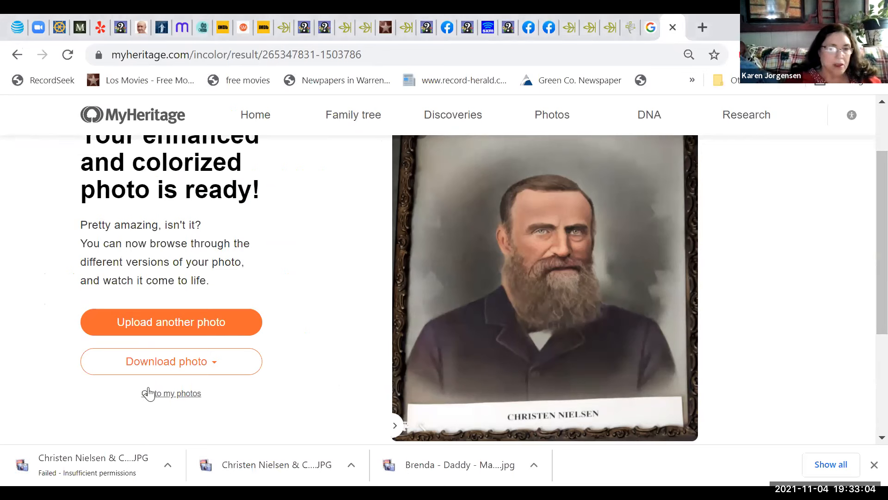
Step: Re-download the Improved photo over the existing portrait JPG and open it in Digital Image Pro
{"action": "left_click", "coordinate": [149, 369]}
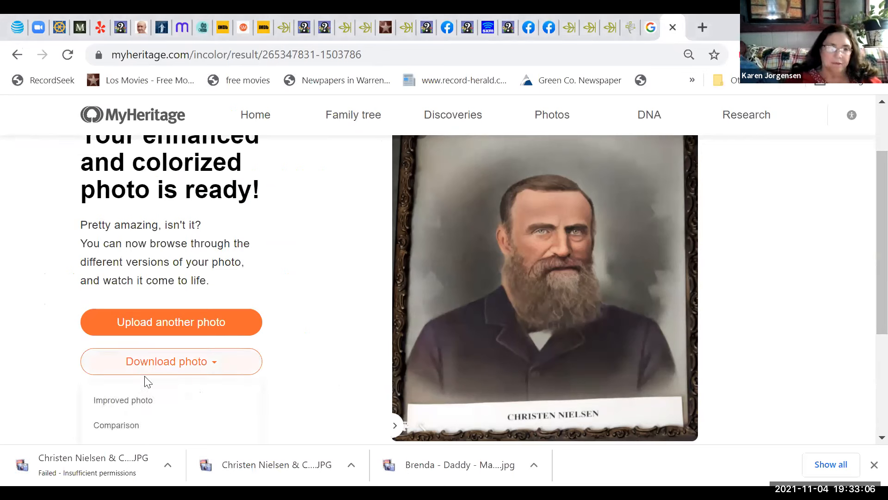
{"action": "left_click", "coordinate": [136, 401]}
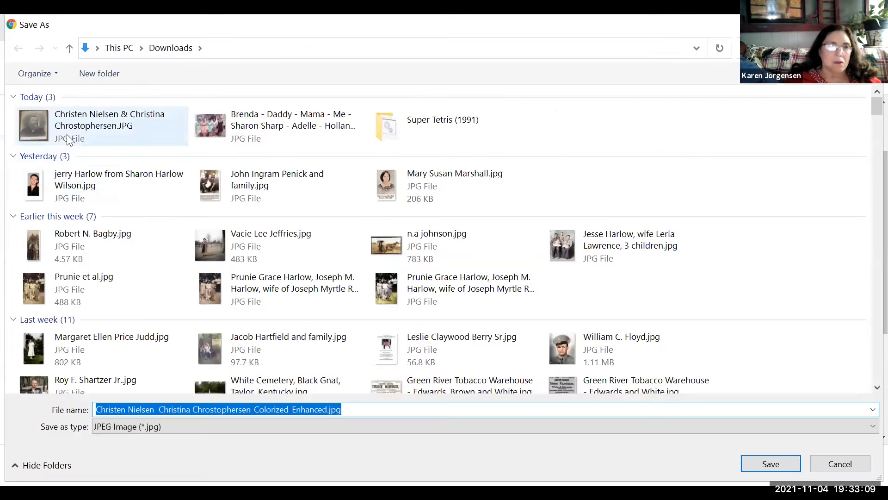
{"action": "left_click", "coordinate": [51, 130]}
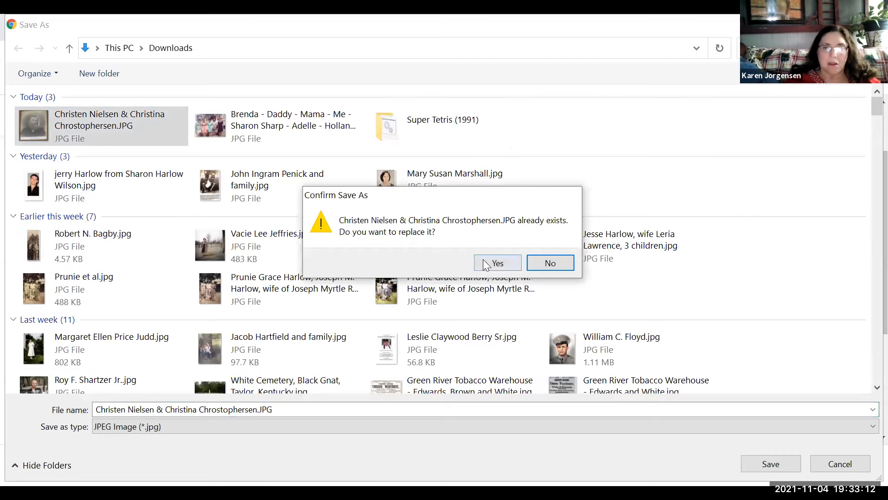
{"action": "left_click", "coordinate": [483, 262]}
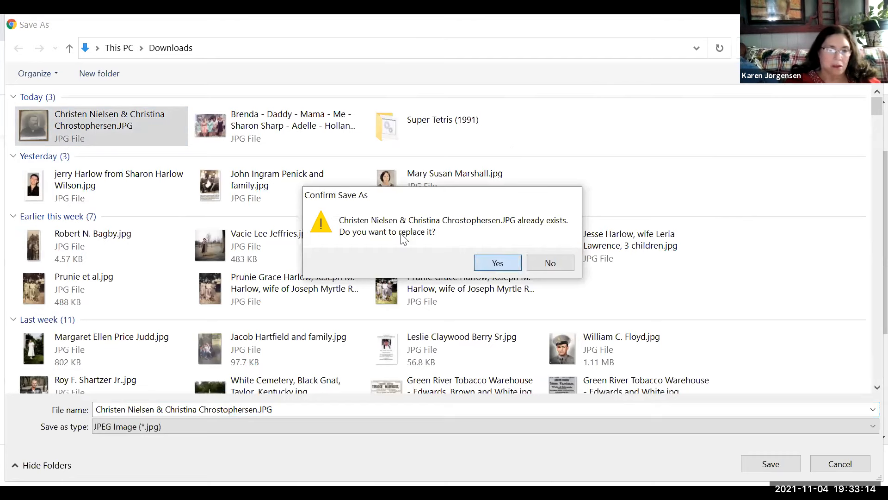
{"action": "left_click", "coordinate": [88, 477]}
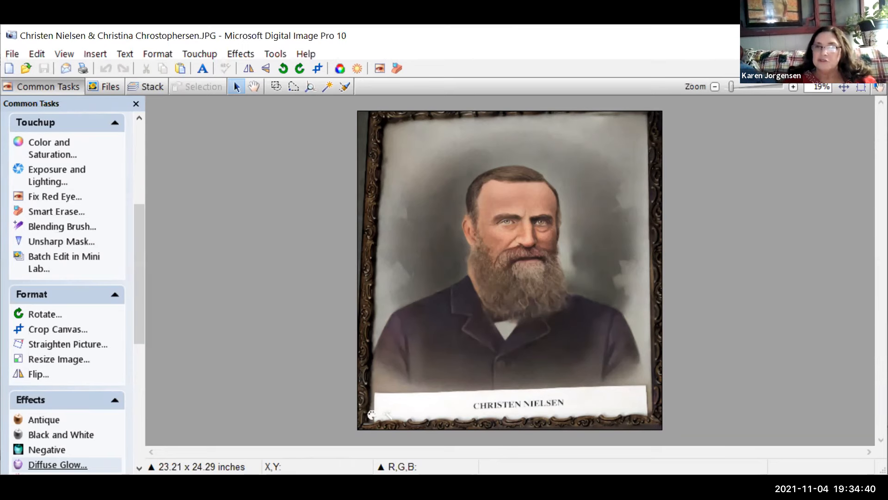
{"action": "left_click", "coordinate": [792, 87]}
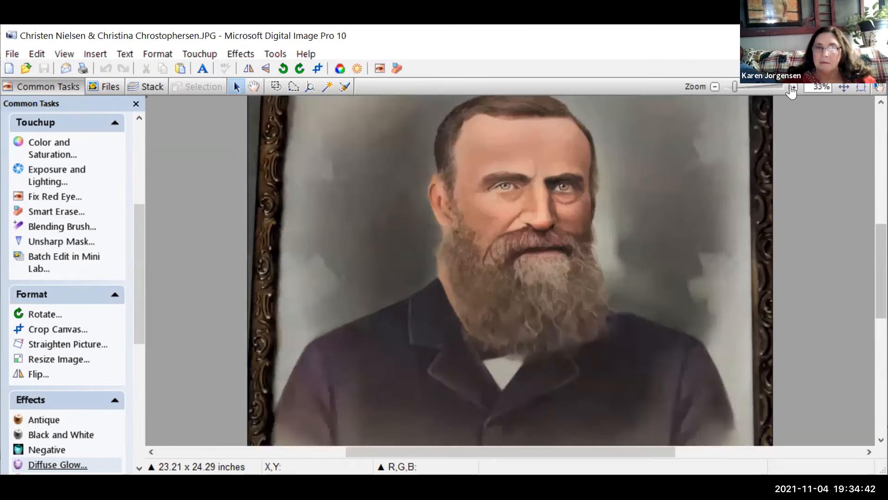
{"action": "left_click", "coordinate": [792, 88]}
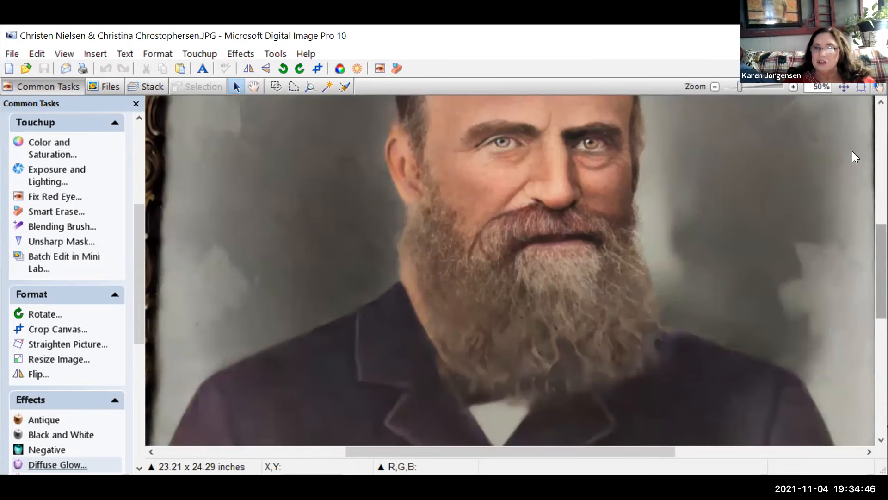
{"action": "right_click", "coordinate": [855, 218]}
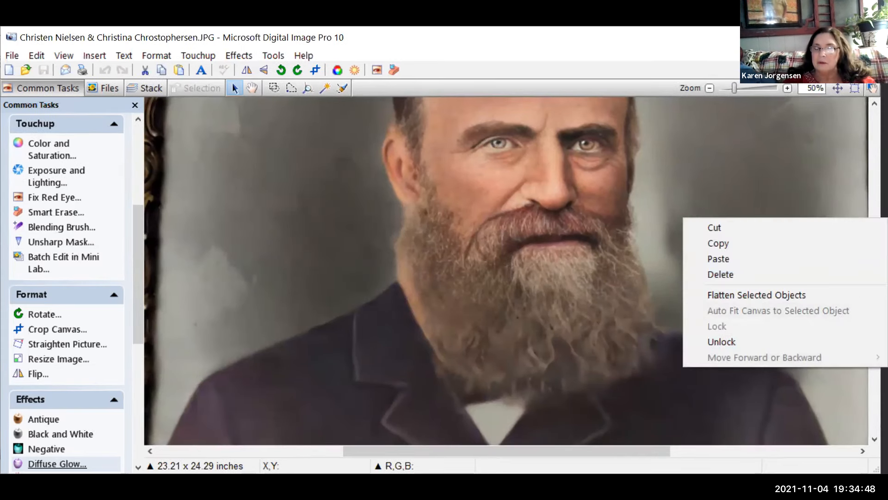
{"action": "left_click", "coordinate": [874, 373]}
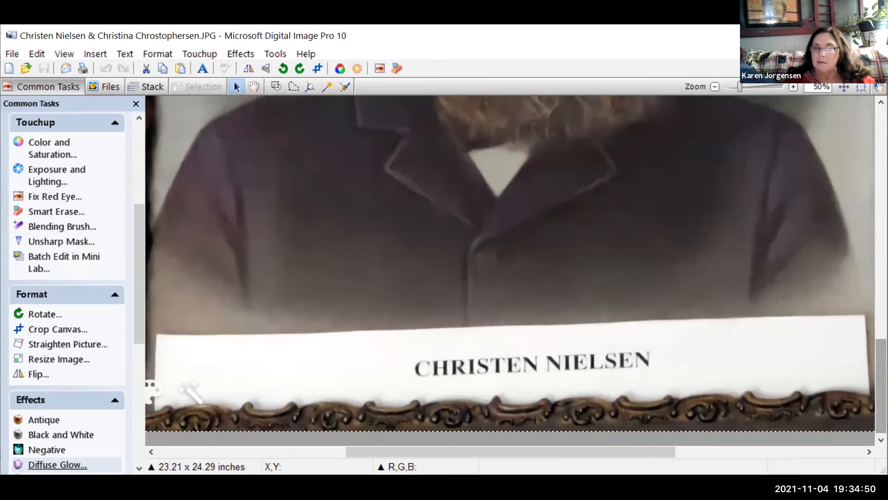
{"action": "right_click", "coordinate": [689, 311]}
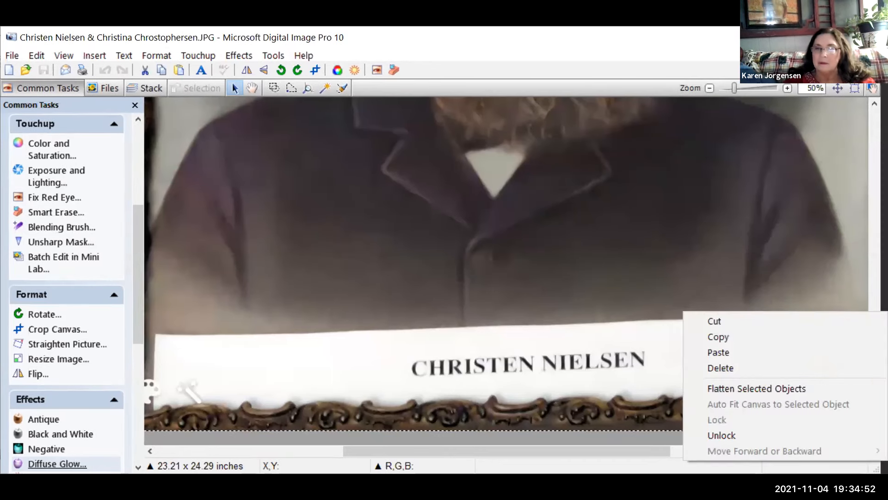
{"action": "left_click", "coordinate": [874, 208]}
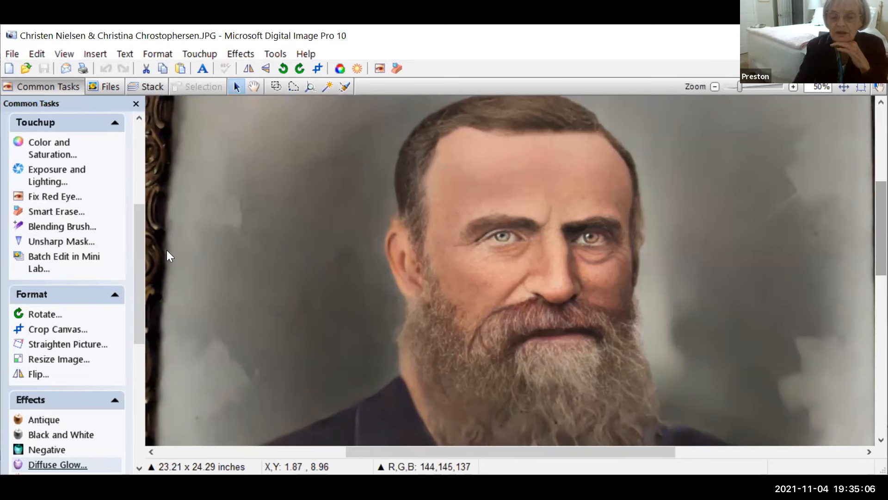
{"action": "left_click_drag", "start_coordinate": [141, 247], "coordinate": [149, 301]}
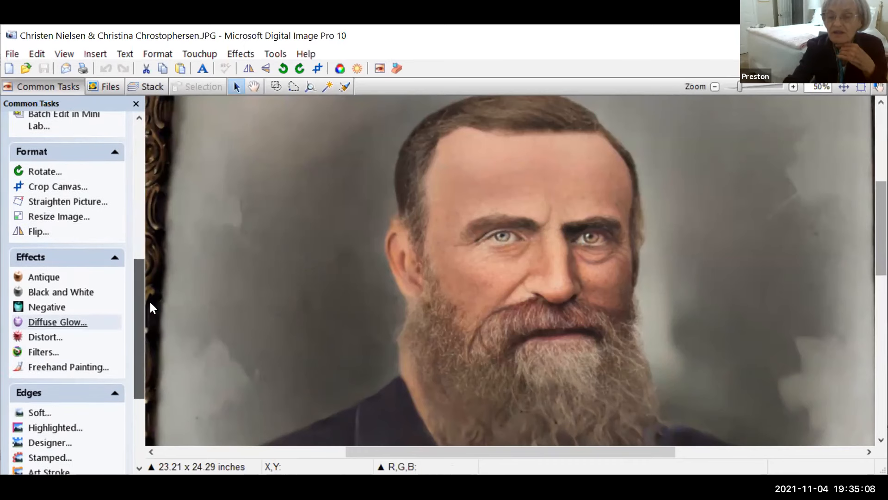
Step: Set freehand painting to the Fine grain paper texture with transparency 64
{"action": "left_click", "coordinate": [91, 368]}
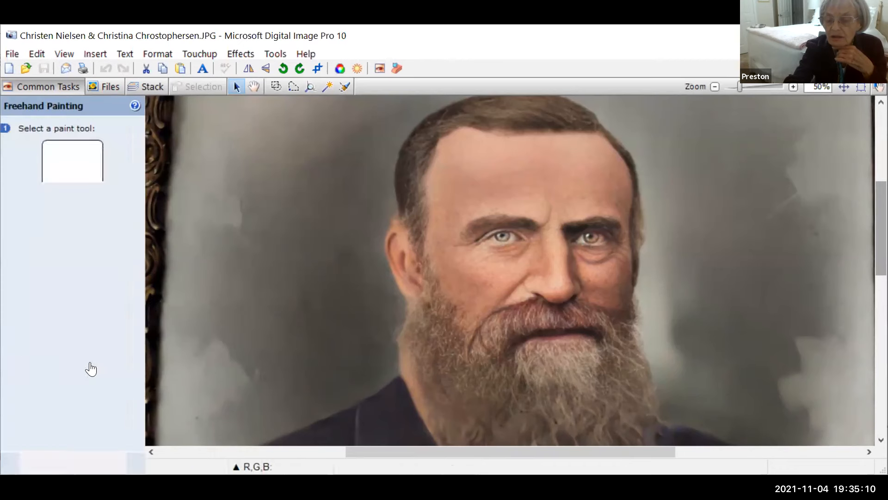
{"action": "left_click", "coordinate": [59, 341]}
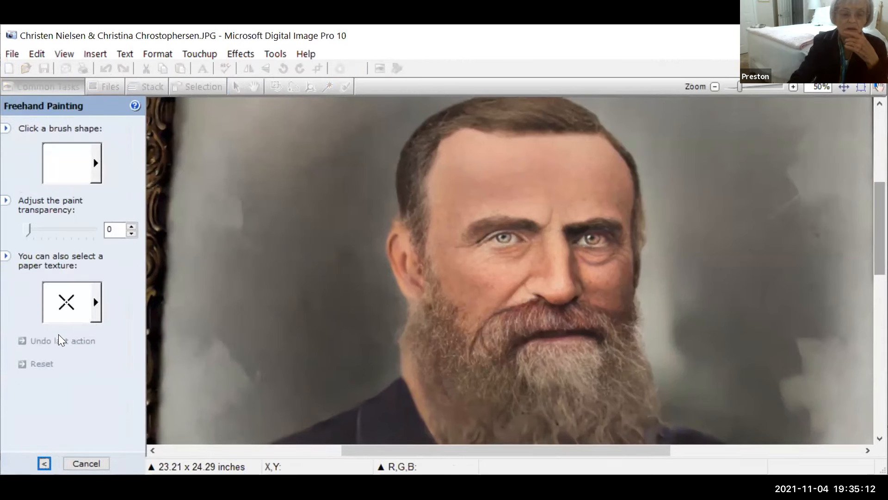
{"action": "left_click", "coordinate": [90, 318]}
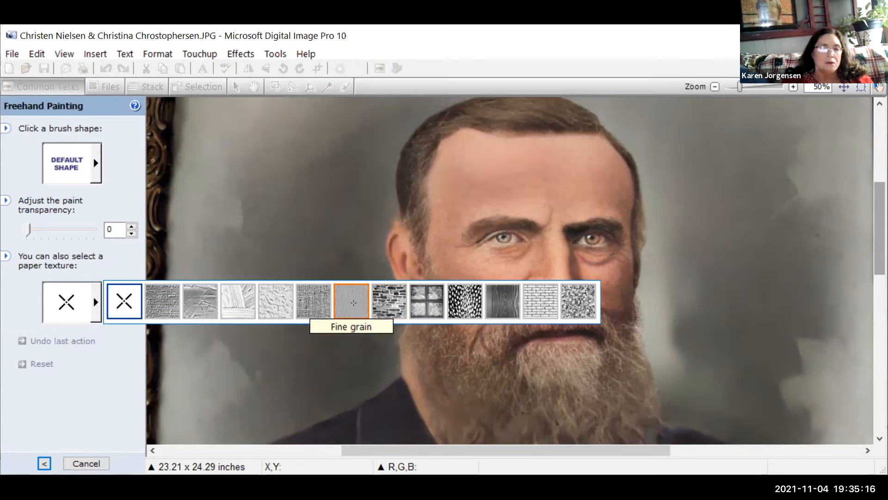
{"action": "left_click", "coordinate": [355, 306]}
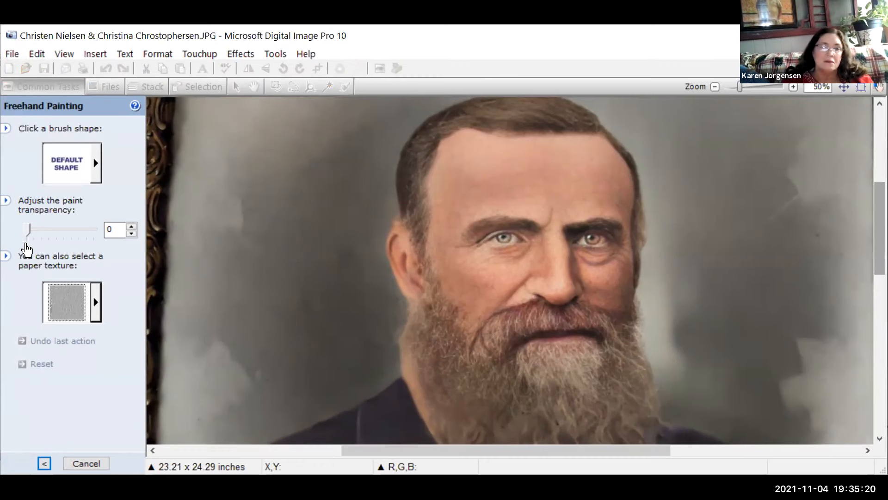
{"action": "left_click_drag", "start_coordinate": [25, 234], "coordinate": [75, 232]}
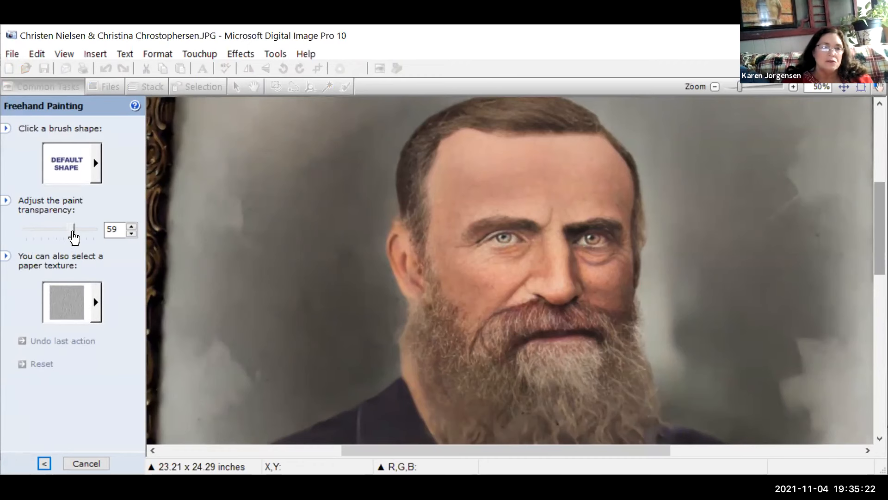
Step: Sample the forehead skin tone, dab it between the brows, then zoom to 100%
{"action": "left_click", "coordinate": [44, 464]}
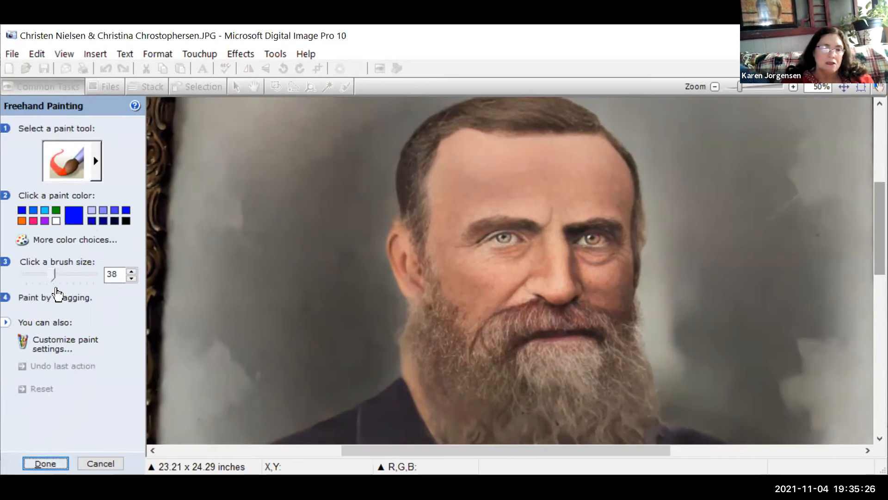
{"action": "left_click", "coordinate": [21, 239]}
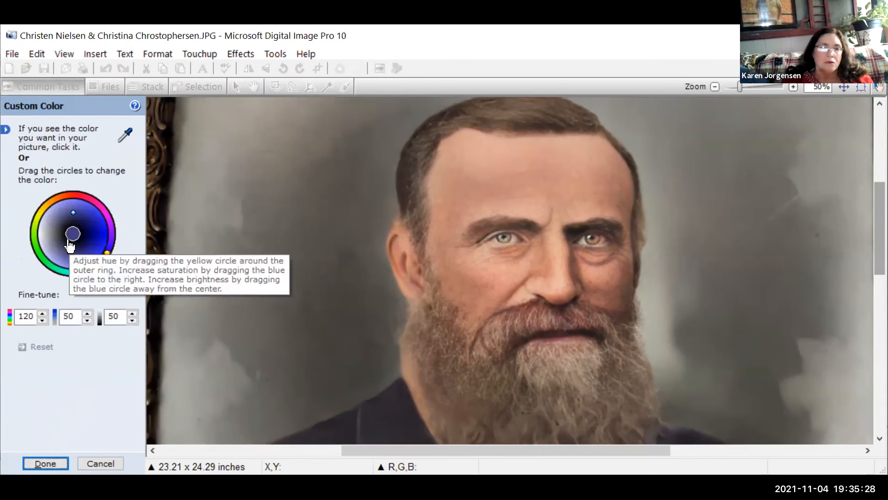
{"action": "left_click", "coordinate": [542, 212]}
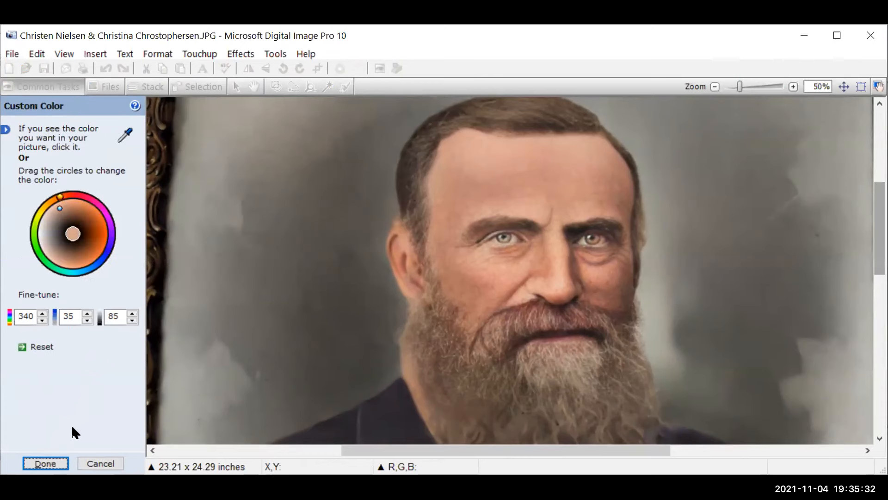
{"action": "left_click", "coordinate": [46, 463]}
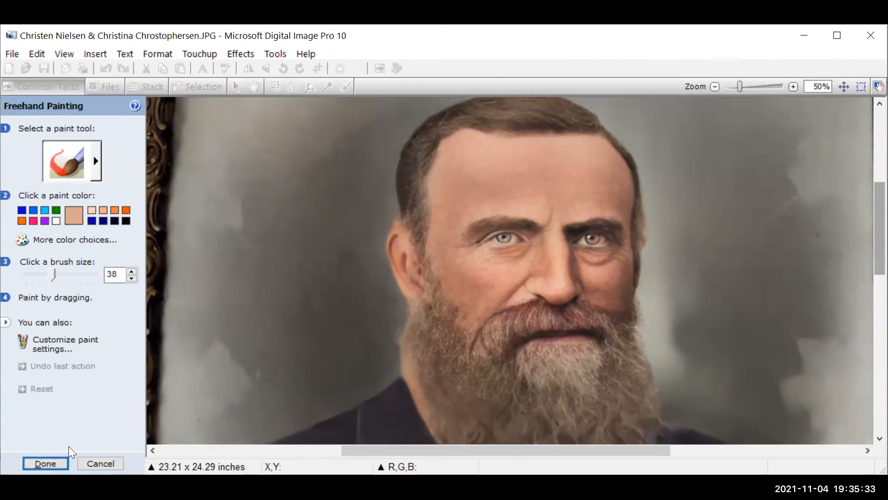
{"action": "left_click", "coordinate": [549, 224]}
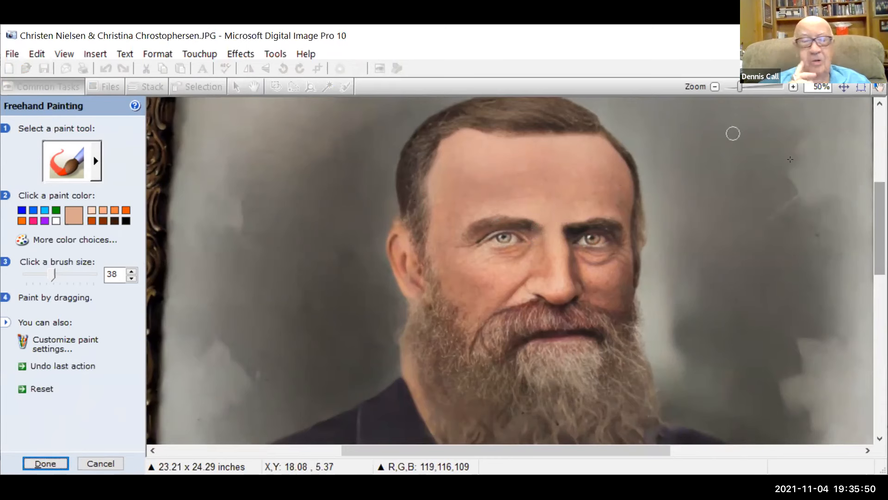
{"action": "left_click", "coordinate": [793, 87]}
{"action": "left_click", "coordinate": [793, 87]}
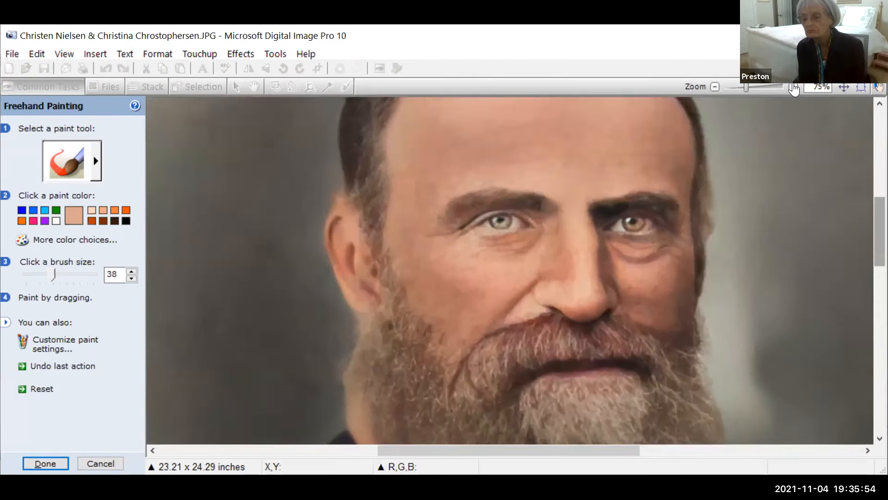
{"action": "left_click", "coordinate": [794, 87]}
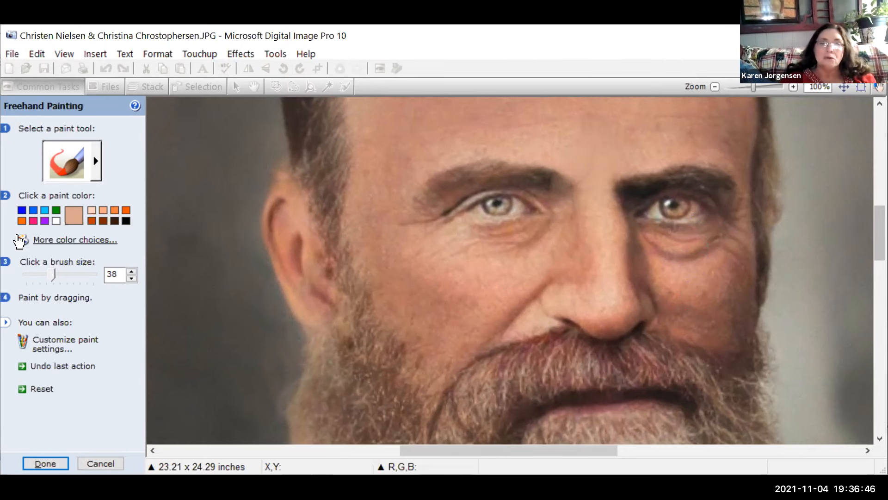
Step: Sample skin colour below the eye and brush over the dark areas under both eyes
{"action": "left_click", "coordinate": [68, 241]}
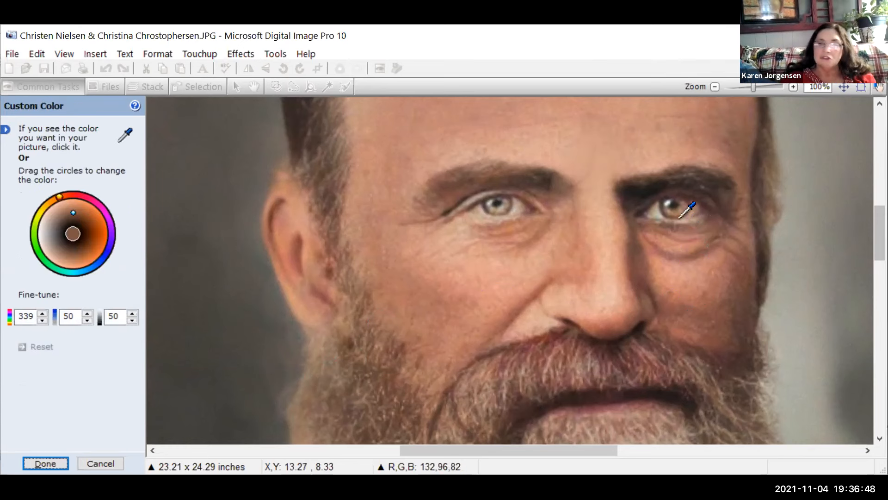
{"action": "left_click", "coordinate": [704, 267]}
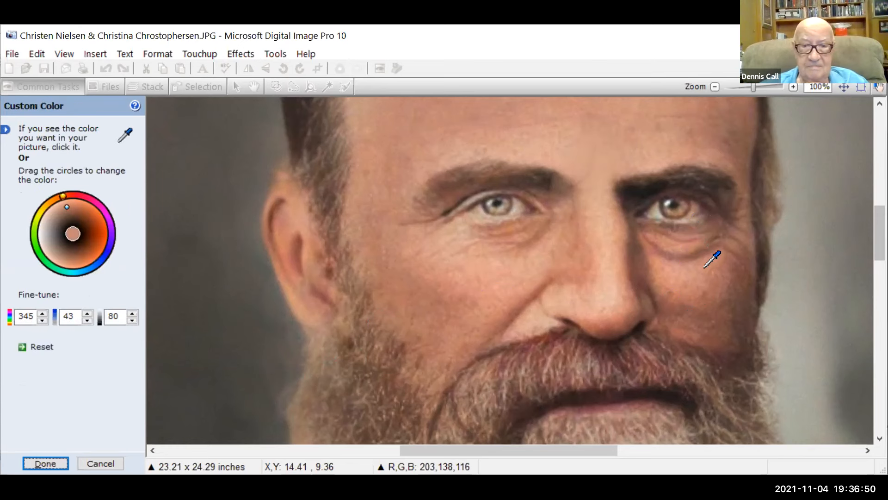
{"action": "left_click", "coordinate": [45, 463]}
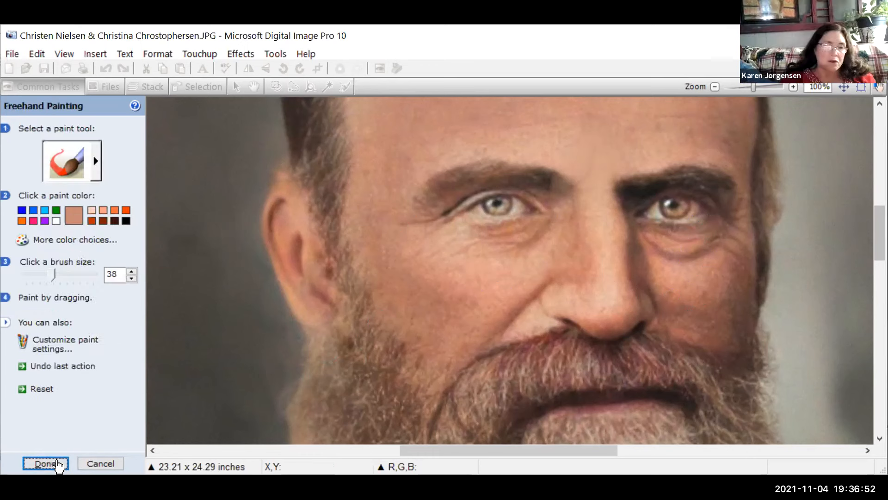
{"action": "mouse_move", "coordinate": [649, 237]}
{"action": "left_mouse_down"}
{"action": "mouse_move", "coordinate": [690, 251]}
{"action": "mouse_move", "coordinate": [741, 221]}
{"action": "mouse_move", "coordinate": [739, 245]}
{"action": "mouse_move", "coordinate": [703, 245]}
{"action": "mouse_move", "coordinate": [688, 262]}
{"action": "mouse_move", "coordinate": [653, 239]}
{"action": "mouse_move", "coordinate": [696, 241]}
{"action": "mouse_move", "coordinate": [674, 251]}
{"action": "mouse_move", "coordinate": [719, 241]}
{"action": "mouse_move", "coordinate": [660, 243]}
{"action": "mouse_move", "coordinate": [659, 257]}
{"action": "mouse_move", "coordinate": [712, 251]}
{"action": "mouse_move", "coordinate": [738, 215]}
{"action": "mouse_move", "coordinate": [732, 232]}
{"action": "mouse_move", "coordinate": [713, 244]}
{"action": "mouse_move", "coordinate": [651, 245]}
{"action": "left_mouse_up"}
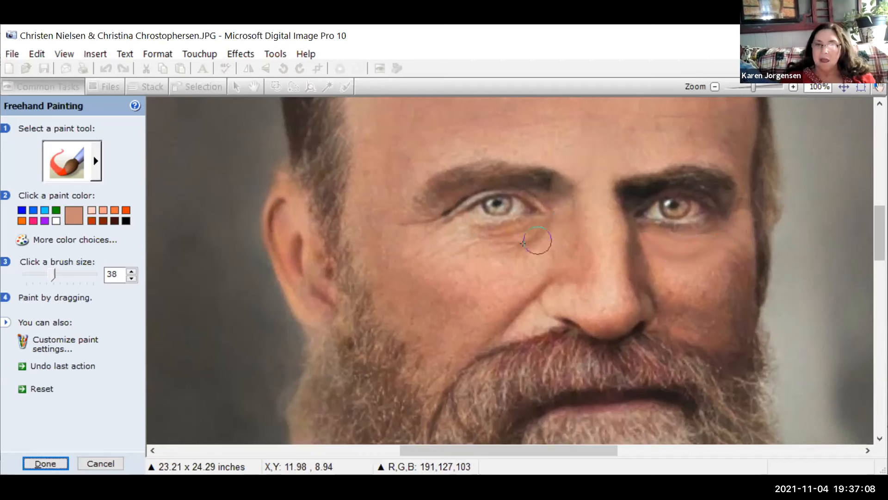
{"action": "mouse_move", "coordinate": [545, 234]}
{"action": "left_mouse_down"}
{"action": "mouse_move", "coordinate": [450, 230]}
{"action": "mouse_move", "coordinate": [523, 240]}
{"action": "left_mouse_up"}
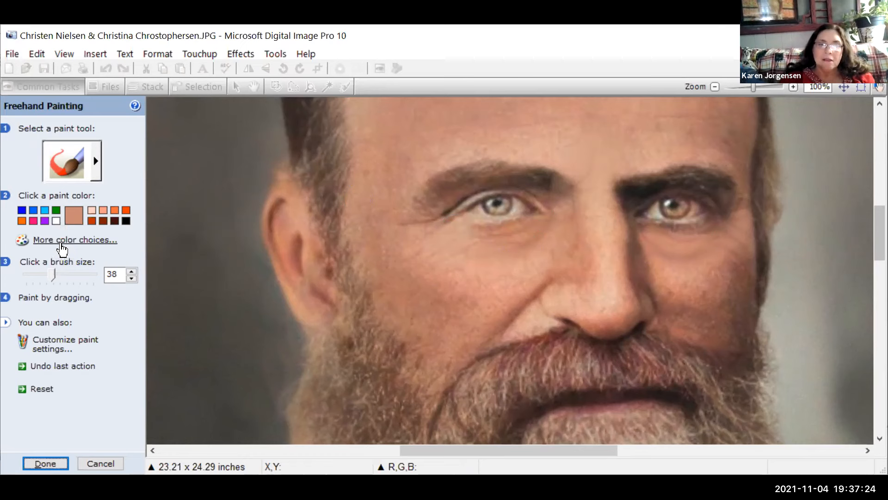
Step: Switch the paint colour to blue-grey and brush a broad patch under the left-side eye
{"action": "left_click", "coordinate": [88, 242]}
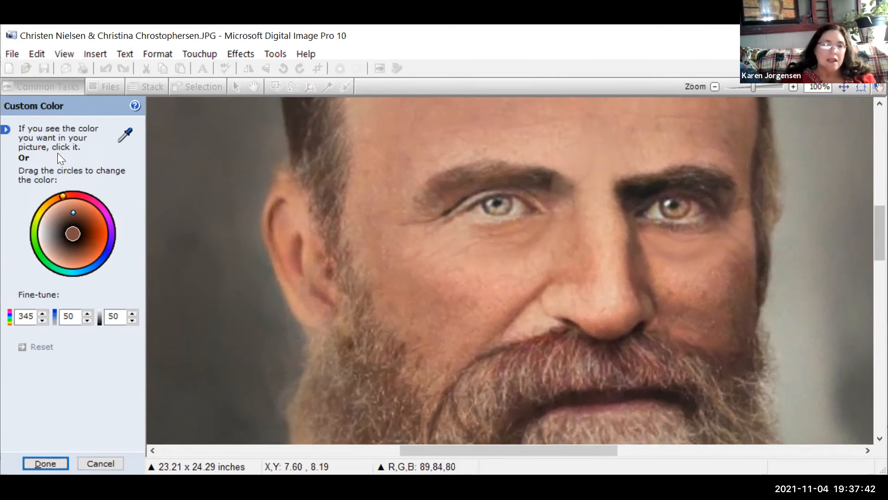
{"action": "left_click", "coordinate": [102, 265]}
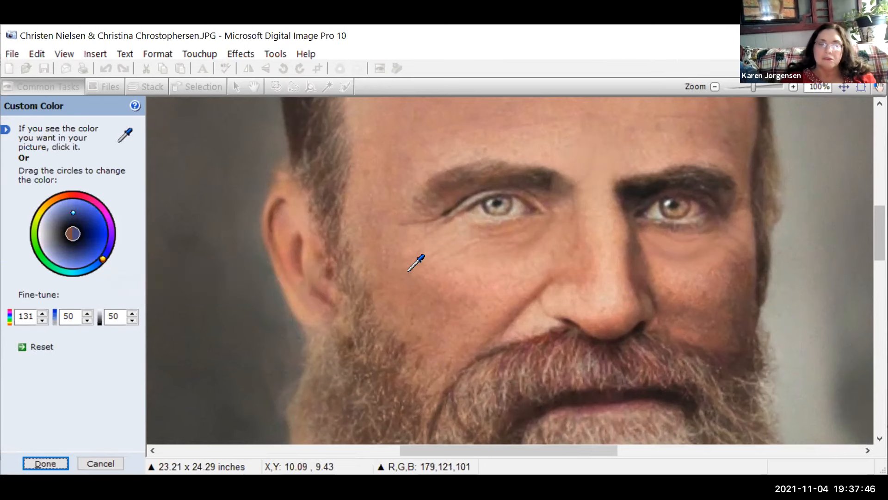
{"action": "left_click", "coordinate": [40, 464]}
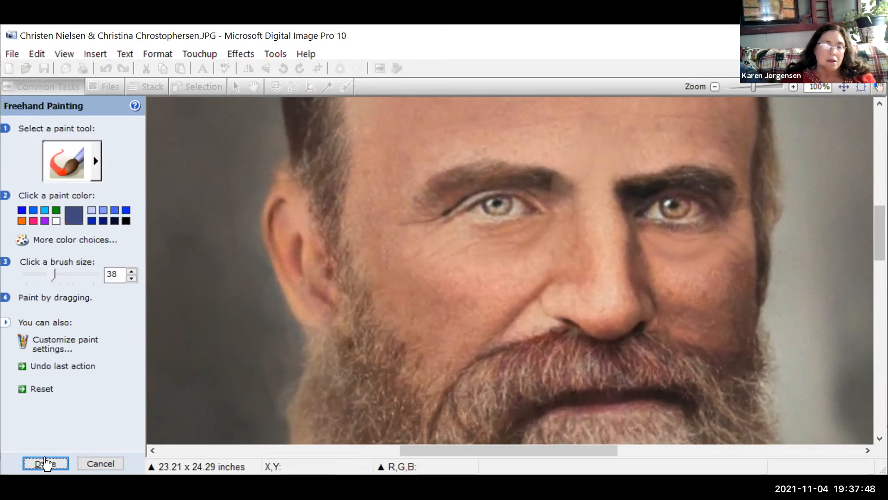
{"action": "mouse_move", "coordinate": [429, 244]}
{"action": "left_mouse_down"}
{"action": "mouse_move", "coordinate": [530, 253]}
{"action": "mouse_move", "coordinate": [441, 270]}
{"action": "mouse_move", "coordinate": [464, 270]}
{"action": "mouse_move", "coordinate": [457, 291]}
{"action": "mouse_move", "coordinate": [415, 291]}
{"action": "mouse_move", "coordinate": [491, 275]}
{"action": "mouse_move", "coordinate": [481, 293]}
{"action": "mouse_move", "coordinate": [519, 282]}
{"action": "mouse_move", "coordinate": [401, 264]}
{"action": "mouse_move", "coordinate": [385, 238]}
{"action": "mouse_move", "coordinate": [423, 247]}
{"action": "mouse_move", "coordinate": [437, 233]}
{"action": "mouse_move", "coordinate": [504, 239]}
{"action": "mouse_move", "coordinate": [545, 227]}
{"action": "mouse_move", "coordinate": [559, 205]}
{"action": "mouse_move", "coordinate": [554, 236]}
{"action": "mouse_move", "coordinate": [536, 261]}
{"action": "mouse_move", "coordinate": [490, 289]}
{"action": "mouse_move", "coordinate": [424, 291]}
{"action": "mouse_move", "coordinate": [391, 235]}
{"action": "mouse_move", "coordinate": [404, 216]}
{"action": "mouse_move", "coordinate": [350, 219]}
{"action": "mouse_move", "coordinate": [401, 257]}
{"action": "mouse_move", "coordinate": [373, 231]}
{"action": "mouse_move", "coordinate": [354, 238]}
{"action": "mouse_move", "coordinate": [380, 267]}
{"action": "mouse_move", "coordinate": [429, 283]}
{"action": "left_mouse_up"}
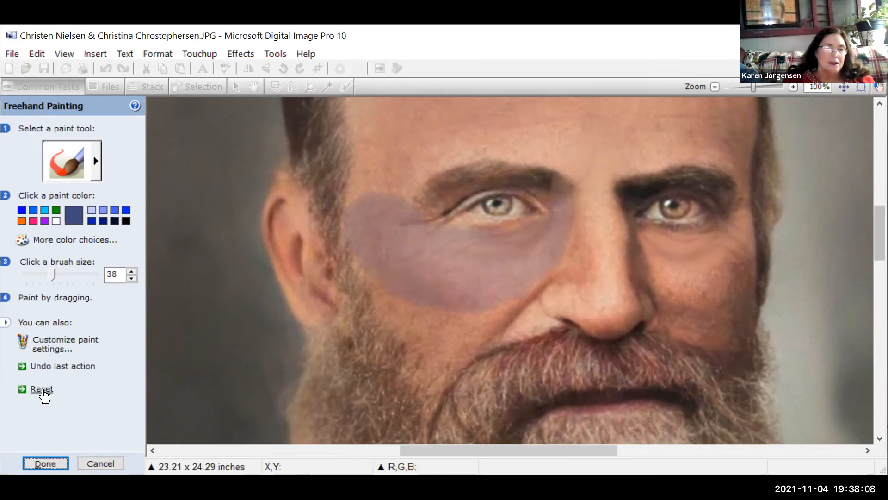
Step: Undo the blue-grey paint patch under the eye
{"action": "left_click", "coordinate": [69, 368]}
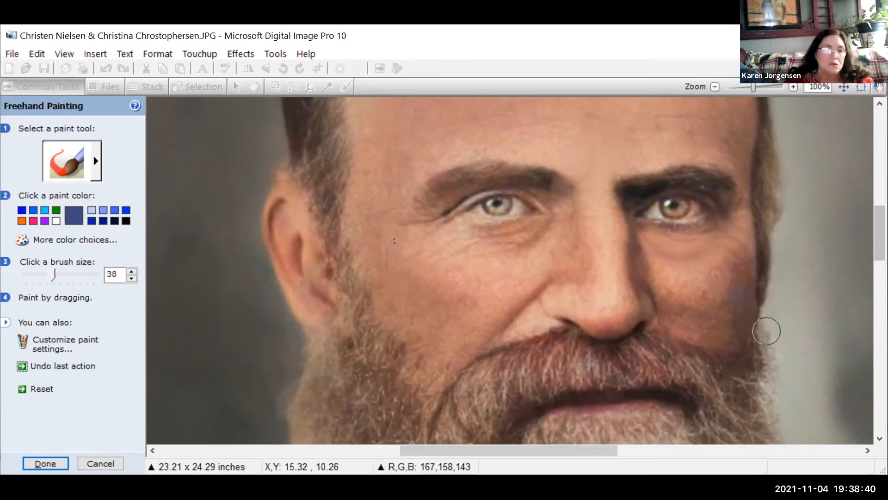
Step: Apply the freehand painting touch-ups and save the photo with File > Save
{"action": "left_click", "coordinate": [46, 464]}
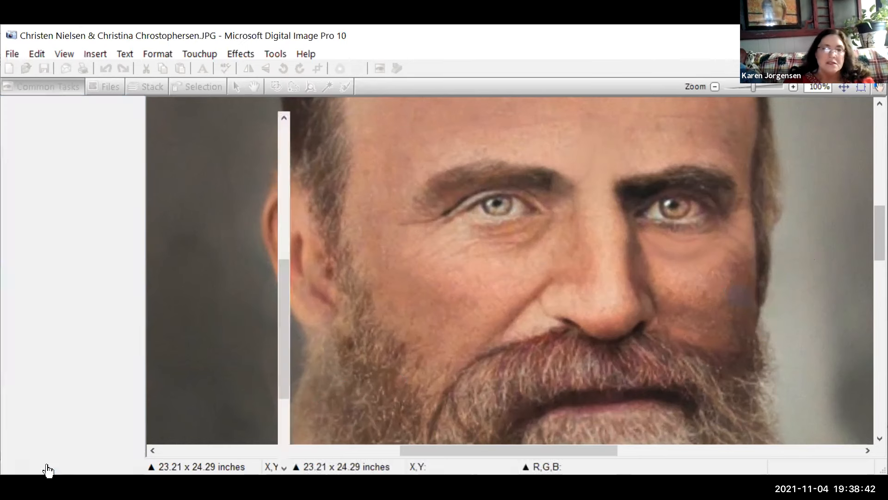
{"action": "left_click", "coordinate": [12, 53]}
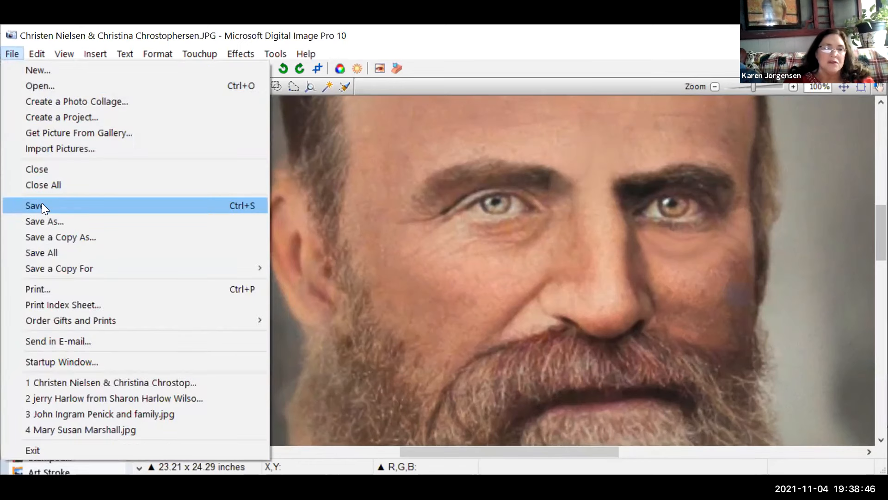
{"action": "left_click", "coordinate": [41, 205]}
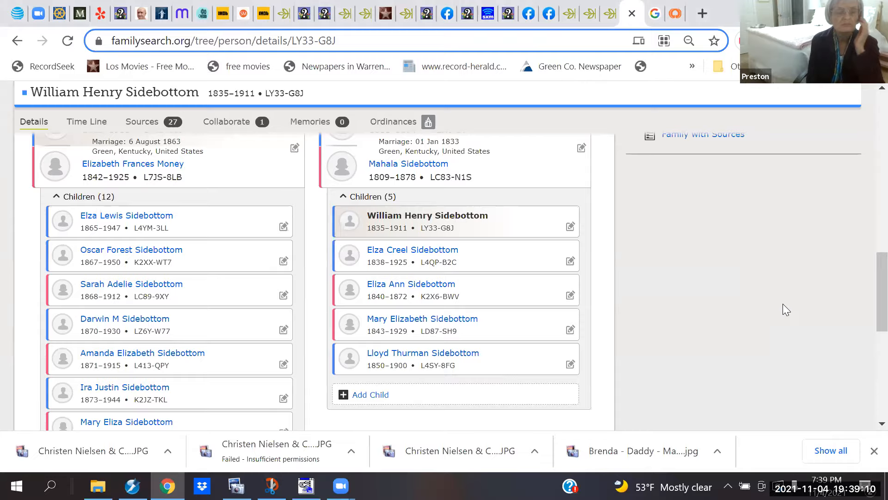
{"action": "scroll", "coordinate": [783, 304], "scroll_direction": "up", "scroll_amount": 15}
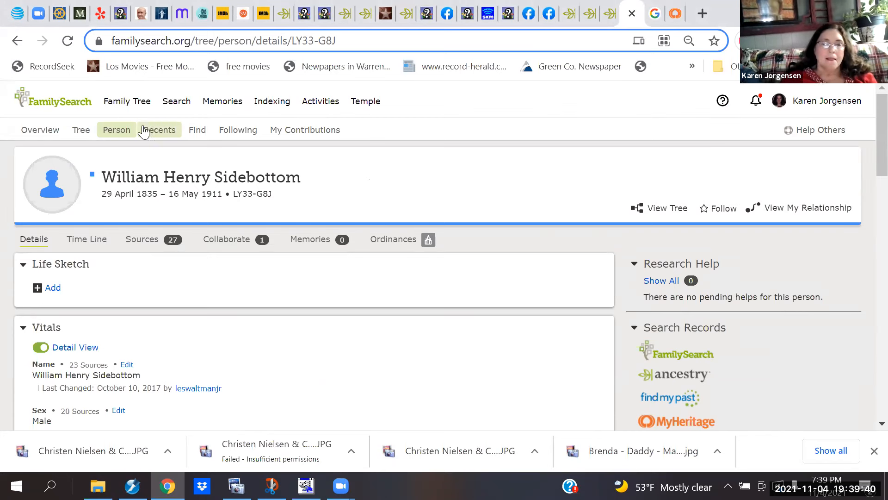
{"action": "left_click", "coordinate": [118, 130]}
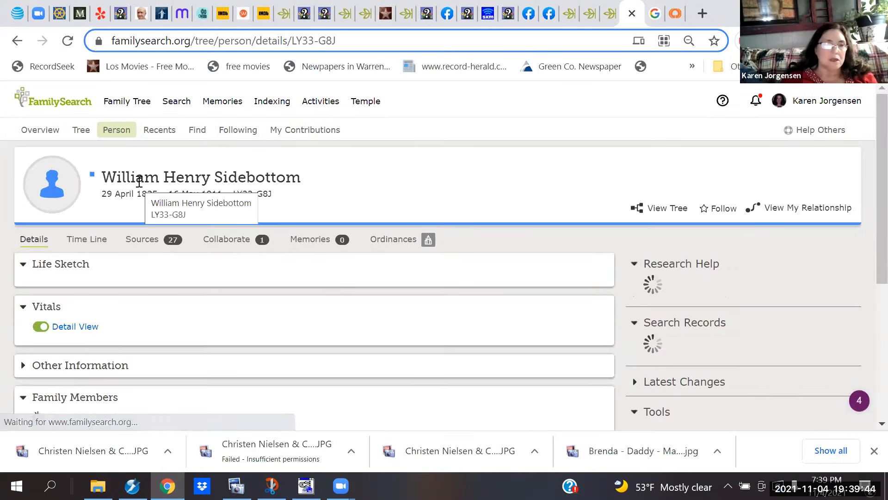
{"action": "mouse_move", "coordinate": [133, 111]}
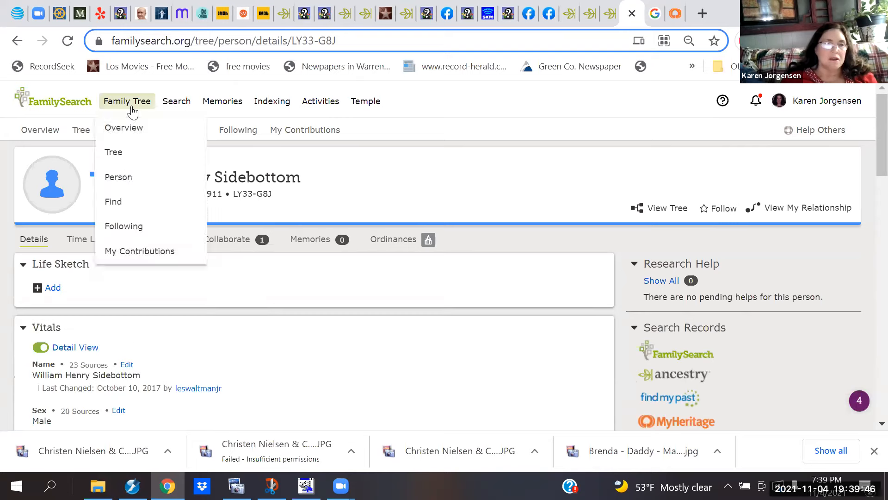
{"action": "left_click", "coordinate": [118, 202]}
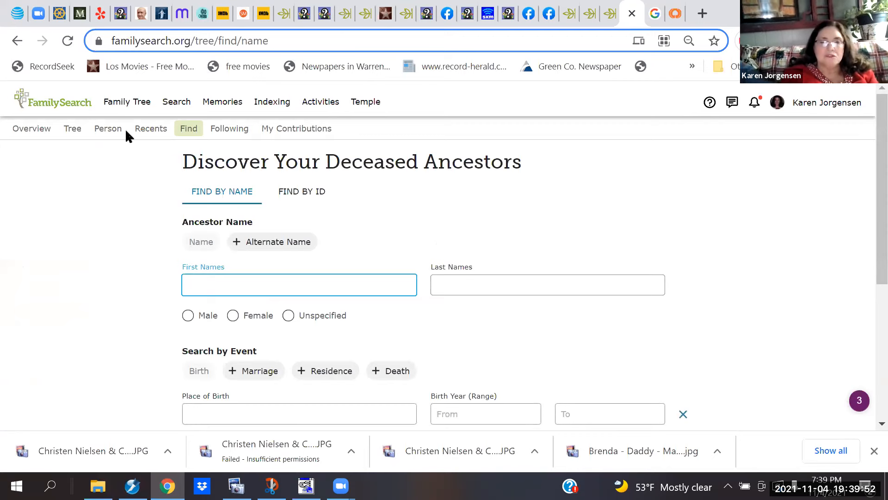
{"action": "left_click", "coordinate": [125, 101]}
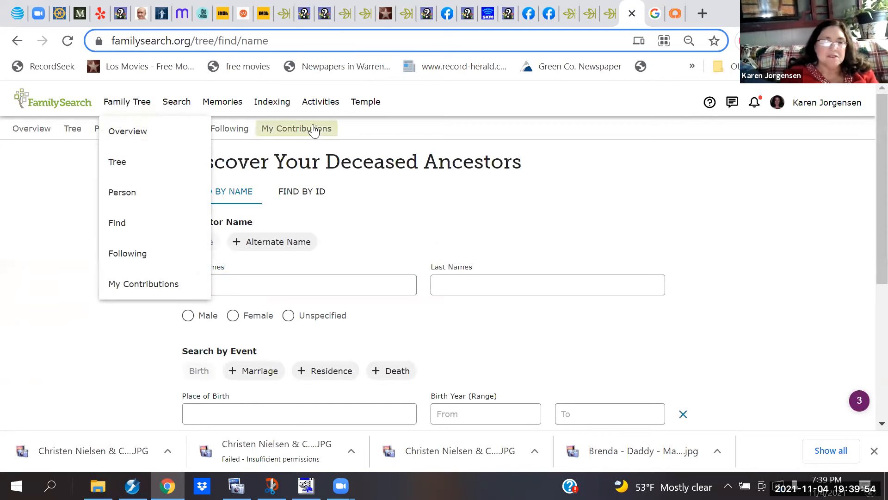
{"action": "left_click", "coordinate": [308, 286]}
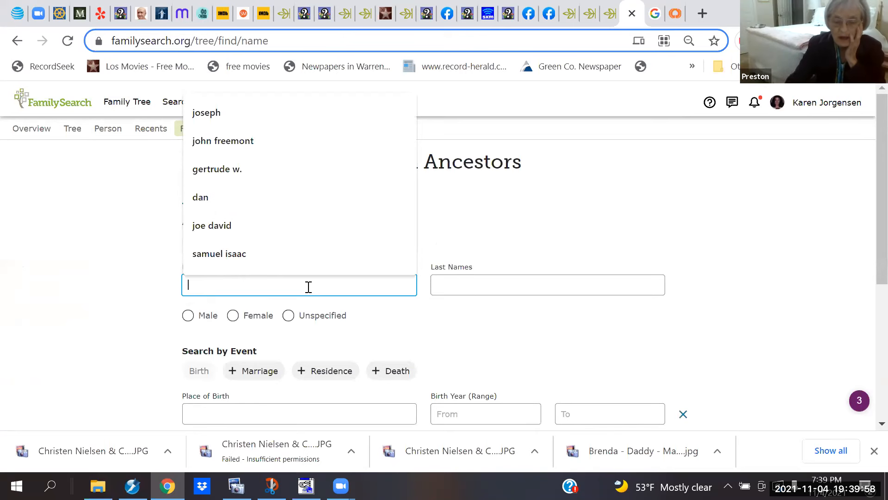
{"action": "type", "text": "christen"}
{"action": "key", "text": "Tab"}
{"action": "type", "text": "Nielsen"}
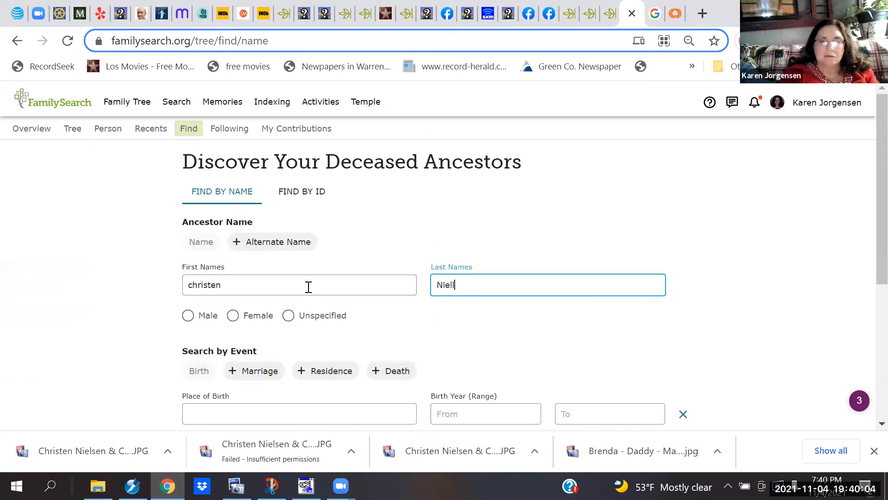
{"action": "key", "text": "BackSpace"}
{"action": "key", "text": "BackSpace"}
{"action": "type", "text": "on"}
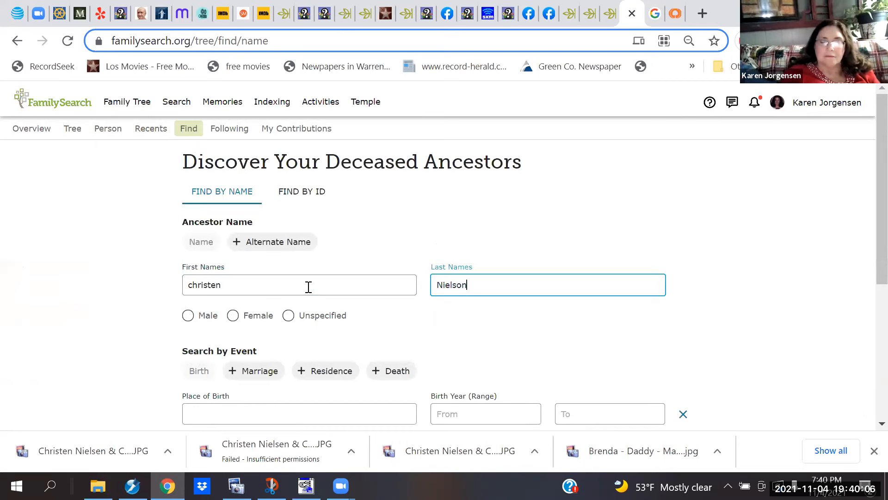
{"action": "left_click", "coordinate": [457, 229]}
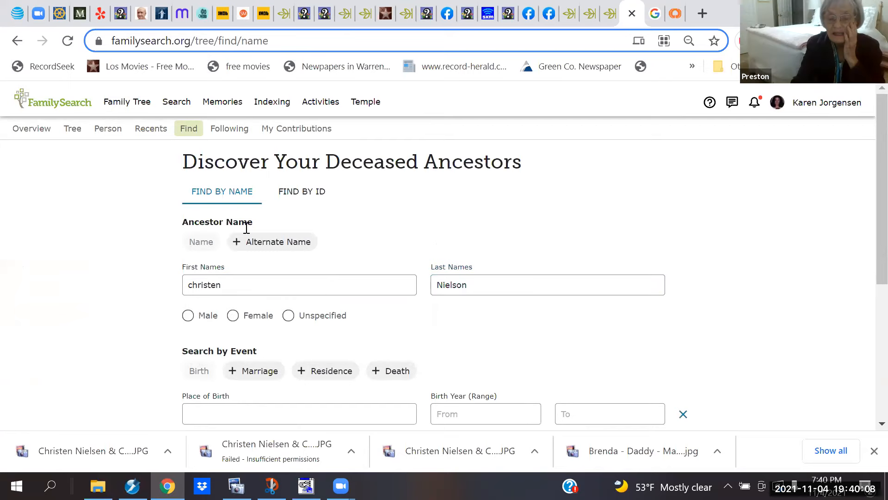
Step: Select Male, set birth year 1832 and place of birth Denmark
{"action": "left_click", "coordinate": [188, 315]}
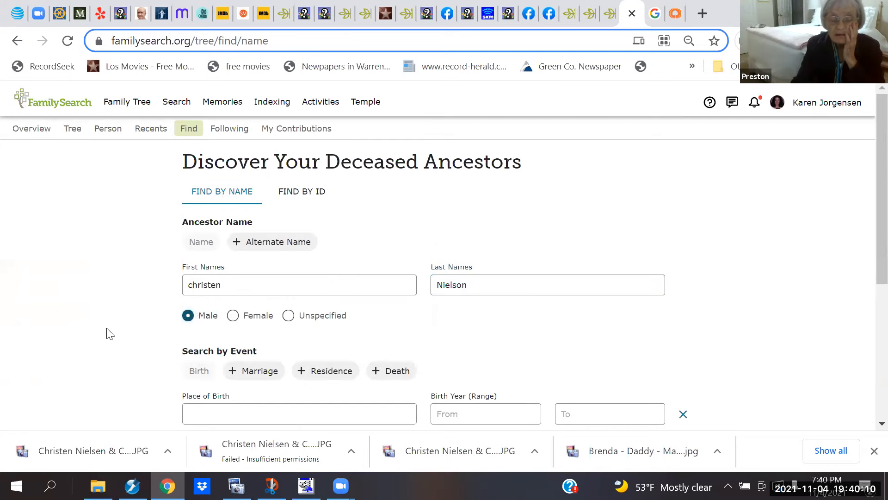
{"action": "scroll", "coordinate": [110, 333], "scroll_direction": "down", "scroll_amount": 3}
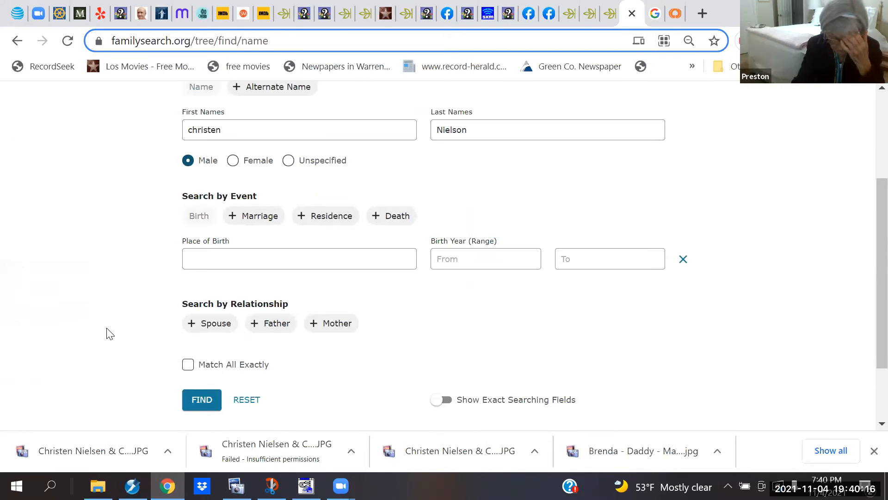
{"action": "left_click", "coordinate": [457, 262]}
{"action": "type", "text": "1832"}
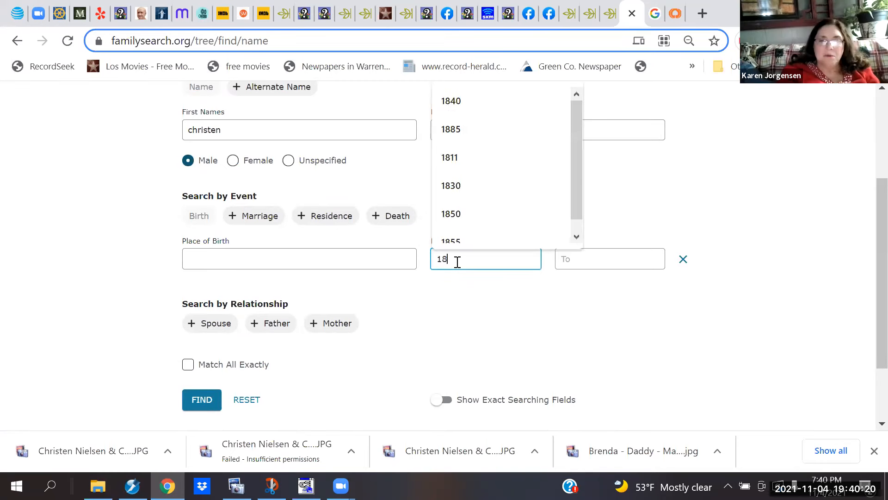
{"action": "left_click", "coordinate": [365, 266]}
{"action": "type", "text": "ne"}
{"action": "key", "text": "BackSpace"}
{"action": "key", "text": "BackSpace"}
{"action": "type", "text": "d"}
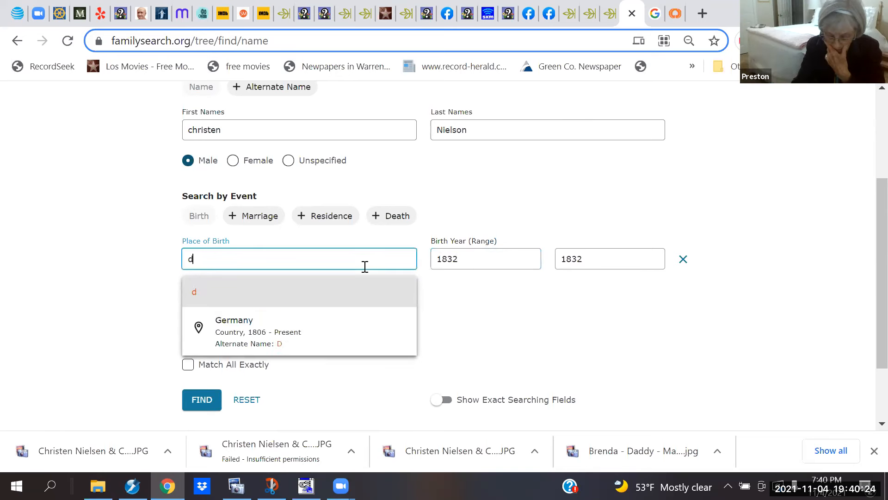
{"action": "type", "text": "enmark"}
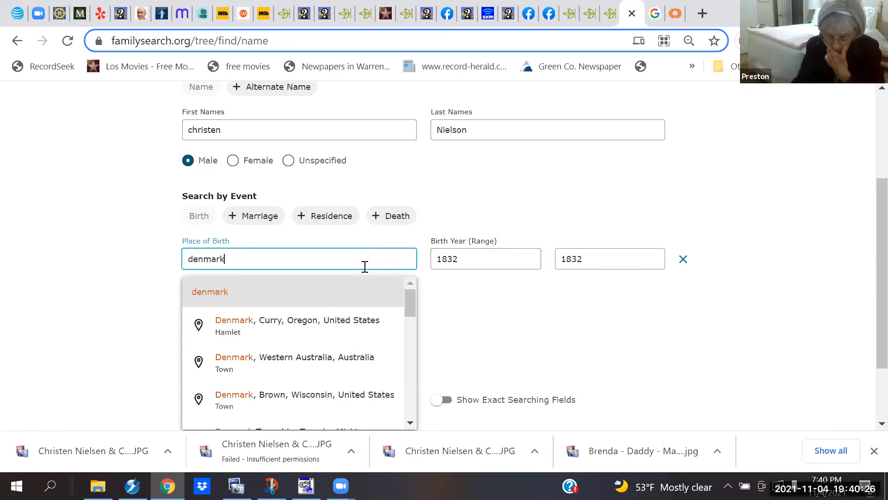
{"action": "key", "text": "Return"}
{"action": "scroll", "coordinate": [127, 305], "scroll_direction": "down", "scroll_amount": 2}
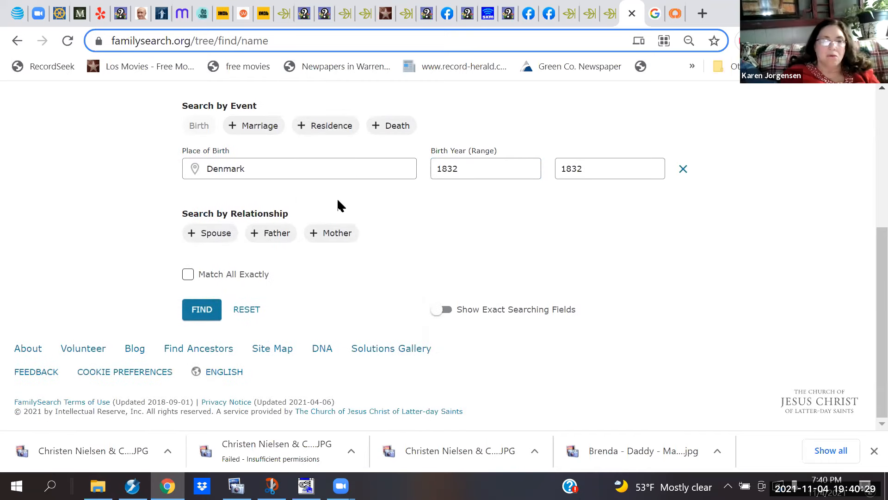
{"action": "left_click", "coordinate": [210, 232]}
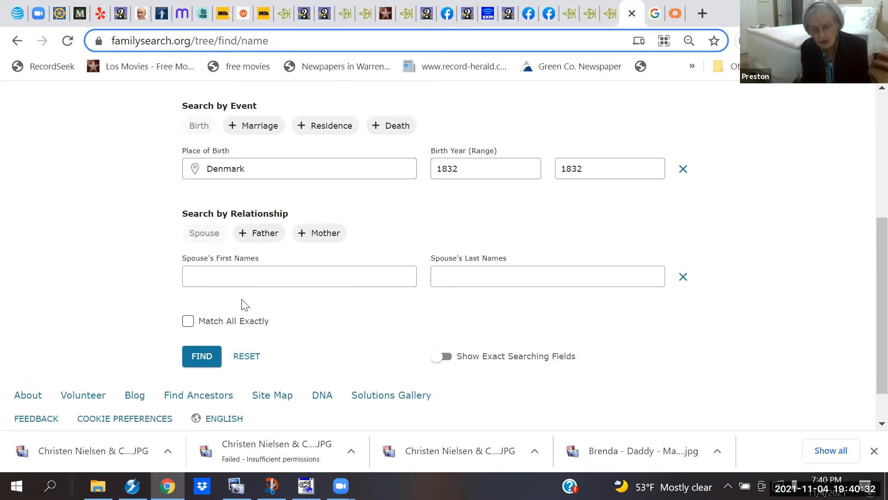
{"action": "left_click", "coordinate": [251, 279]}
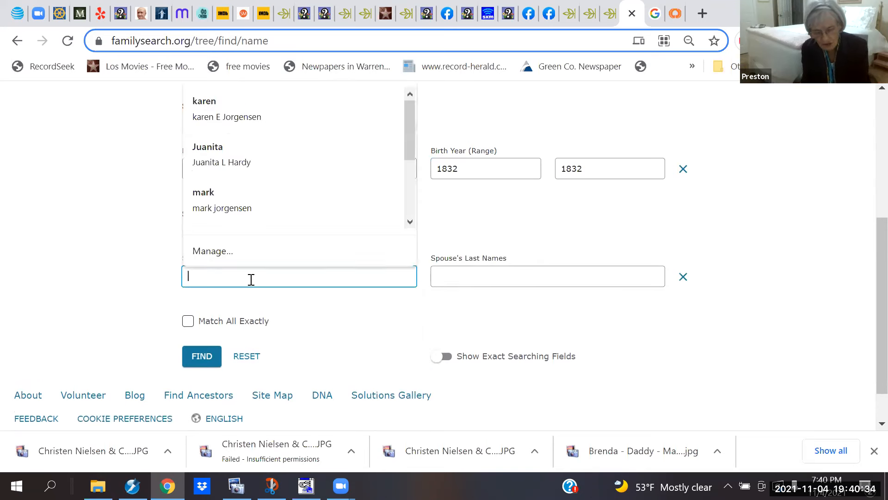
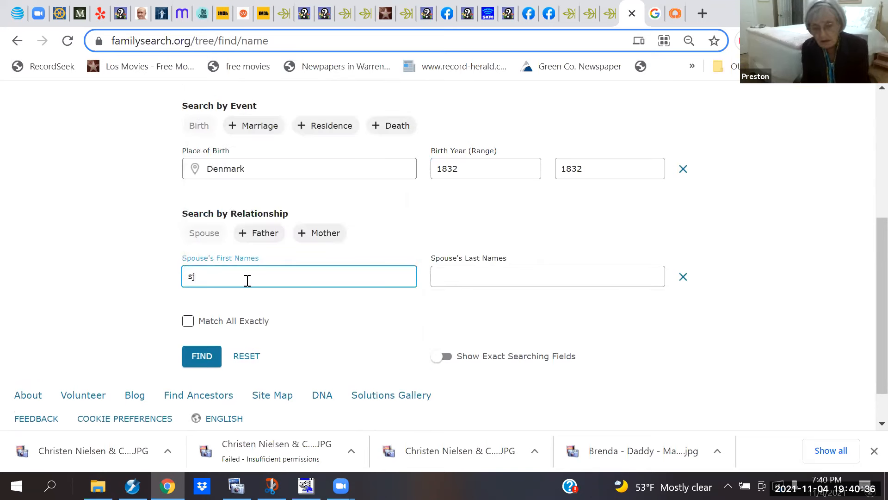
{"action": "key", "text": "BackSpace"}
{"action": "key", "text": "BackSpace"}
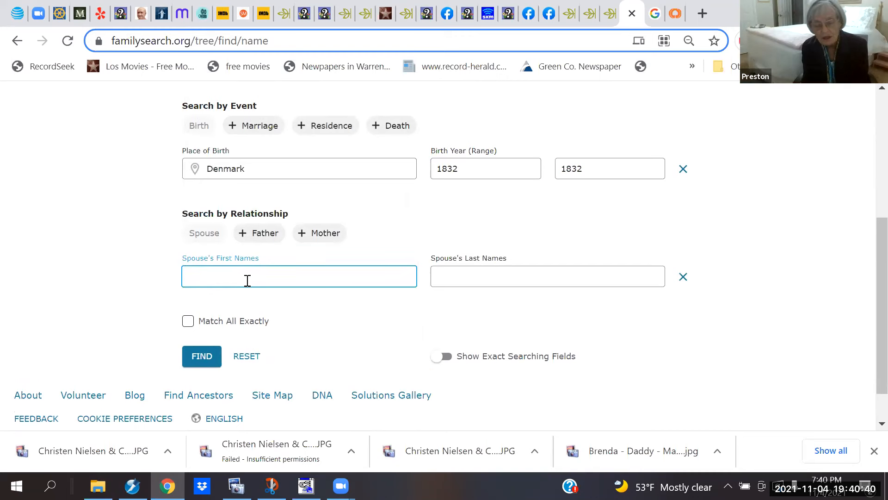
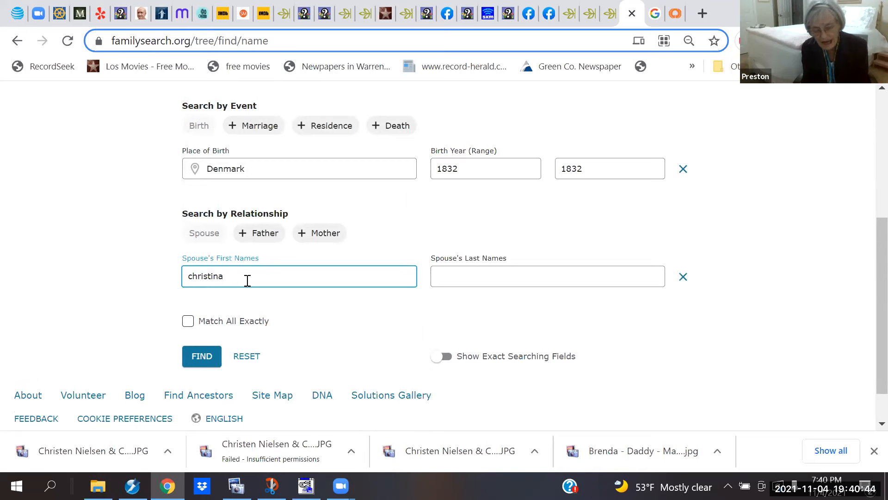
{"action": "key", "text": "Tab"}
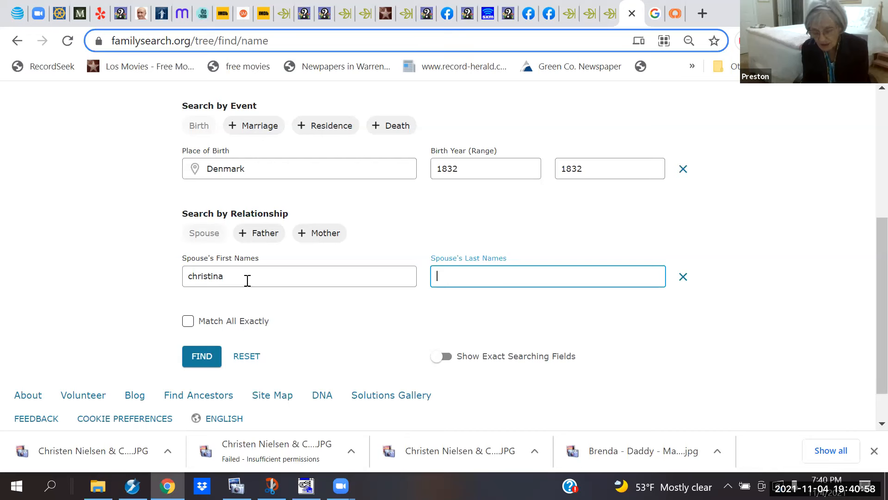
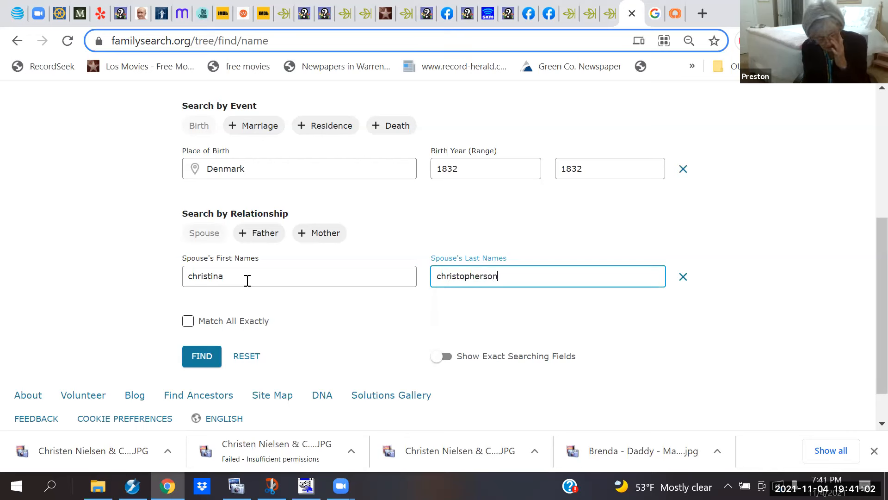
{"action": "key", "text": "Return"}
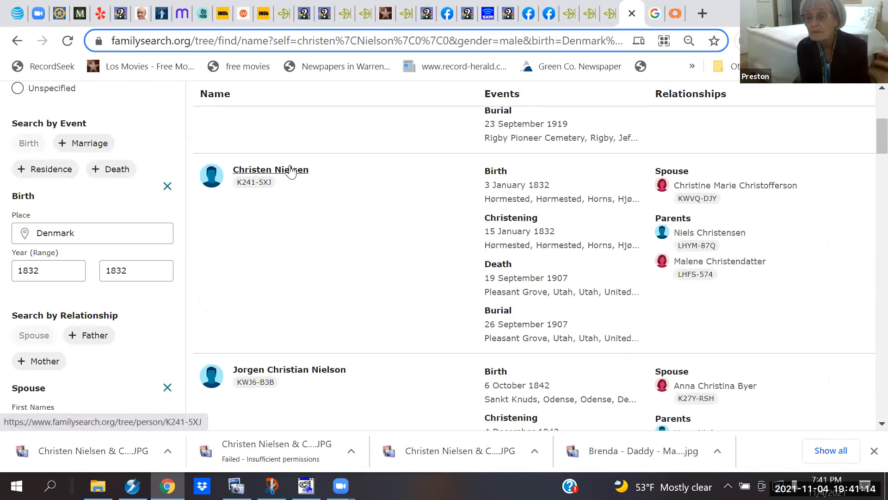
{"action": "mouse_move", "coordinate": [289, 177]}
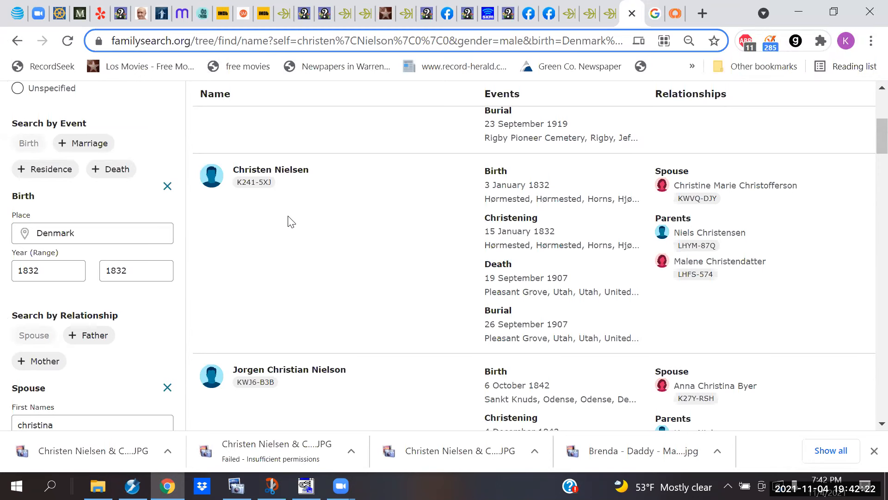
{"action": "left_click", "coordinate": [293, 175]}
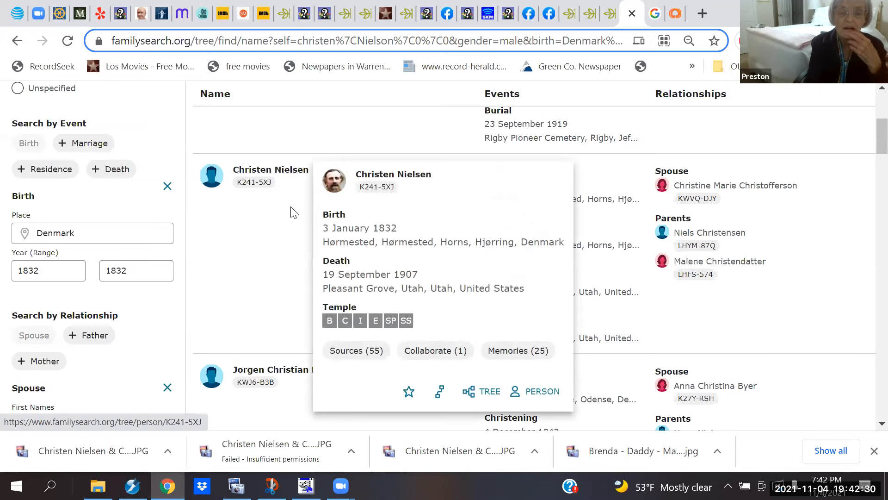
{"action": "left_click", "coordinate": [543, 393]}
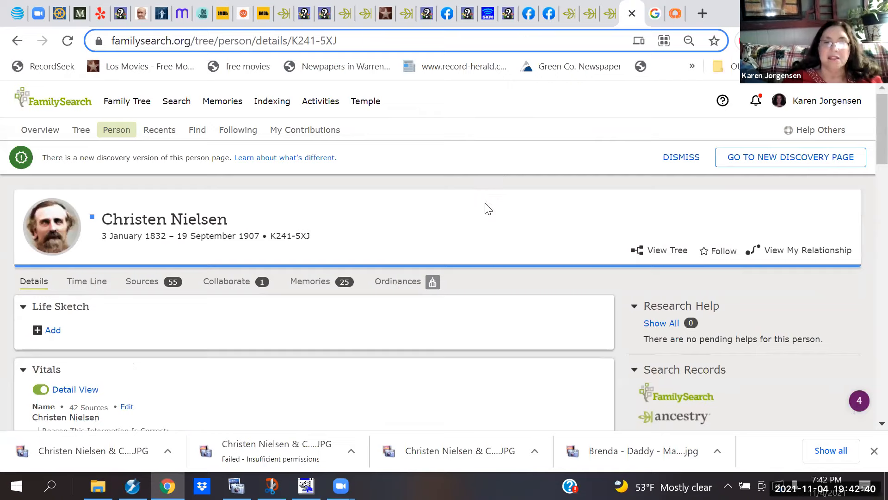
{"action": "scroll", "coordinate": [488, 209], "scroll_direction": "down", "scroll_amount": 3}
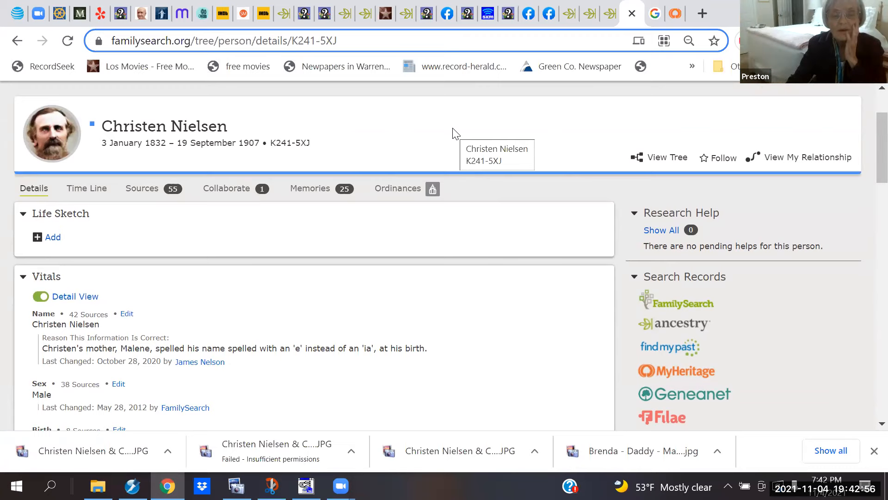
{"action": "left_click", "coordinate": [309, 195]}
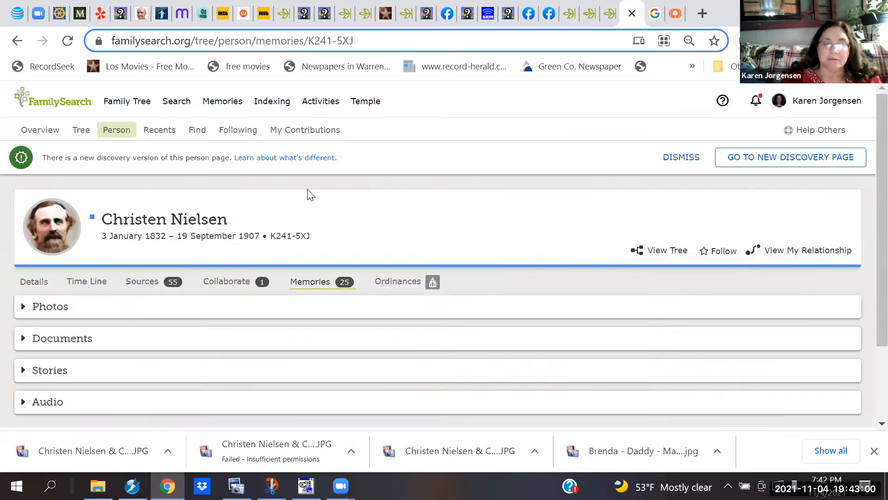
Step: Expand the Photos section with More... to list all his photo memories
{"action": "scroll", "coordinate": [309, 194], "scroll_direction": "down", "scroll_amount": 2}
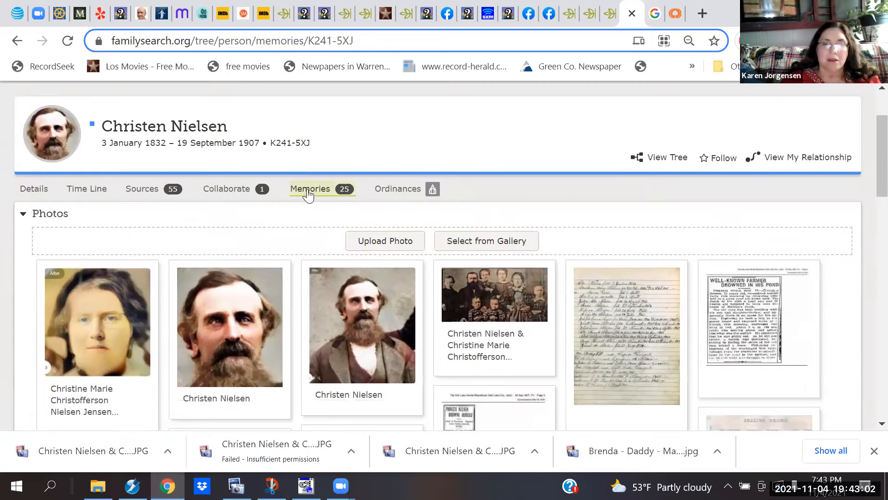
{"action": "scroll", "coordinate": [308, 195], "scroll_direction": "down", "scroll_amount": 2}
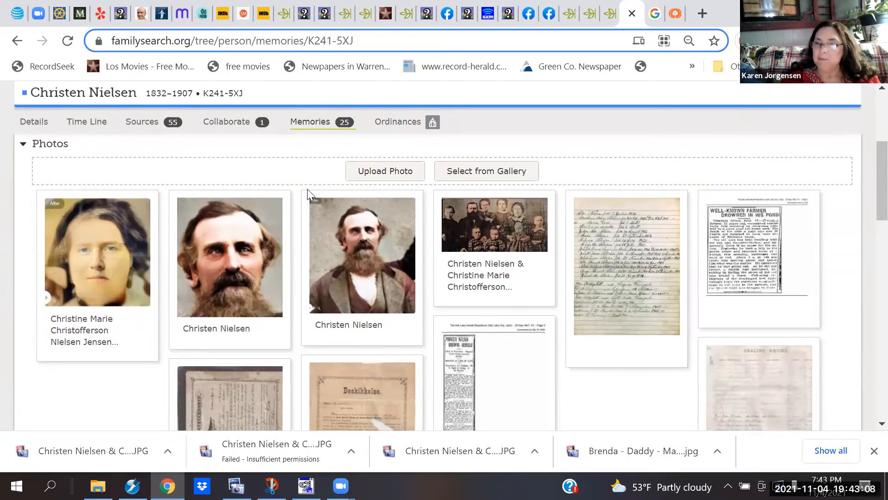
{"action": "scroll", "coordinate": [307, 189], "scroll_direction": "down", "scroll_amount": 2}
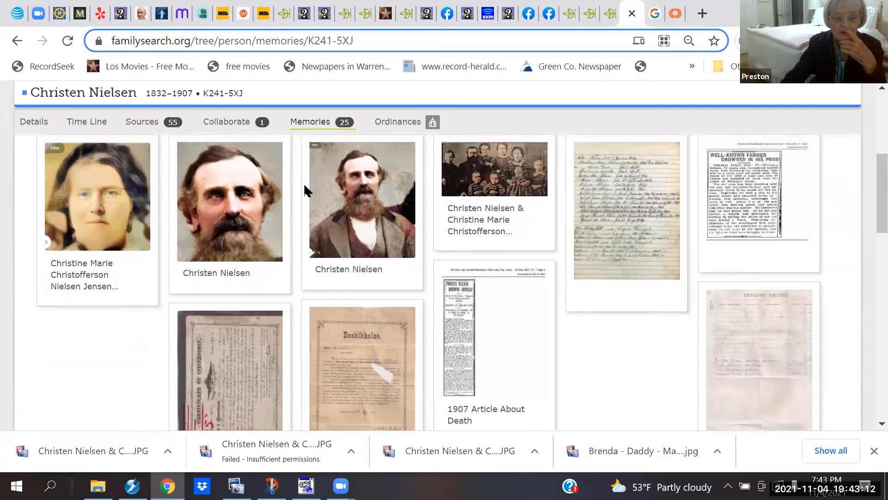
{"action": "scroll", "coordinate": [304, 182], "scroll_direction": "up", "scroll_amount": 1}
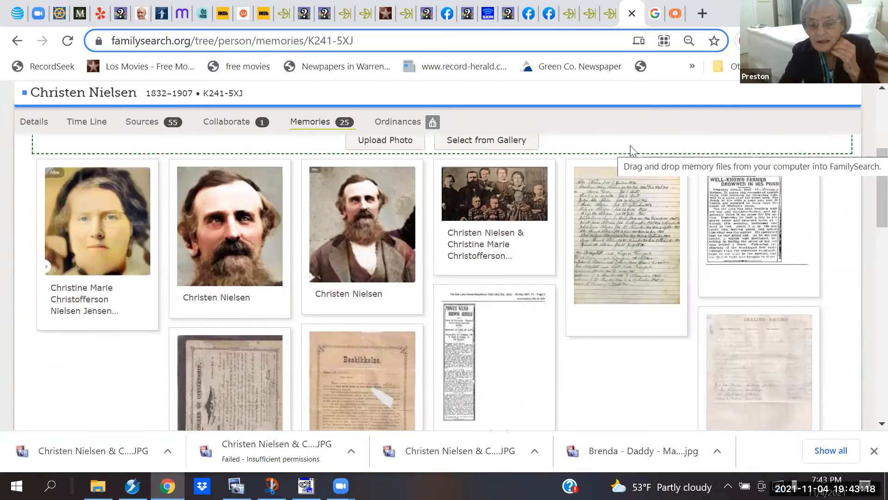
{"action": "scroll", "coordinate": [630, 148], "scroll_direction": "down", "scroll_amount": 3}
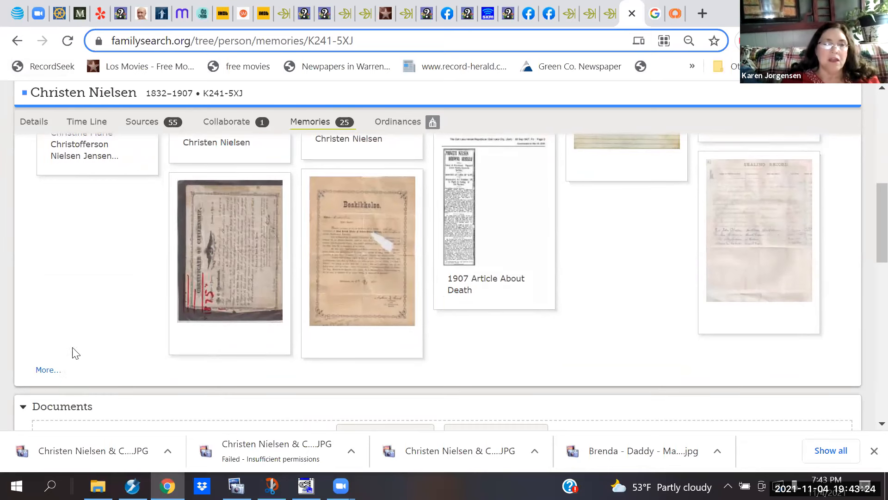
{"action": "left_click", "coordinate": [44, 370]}
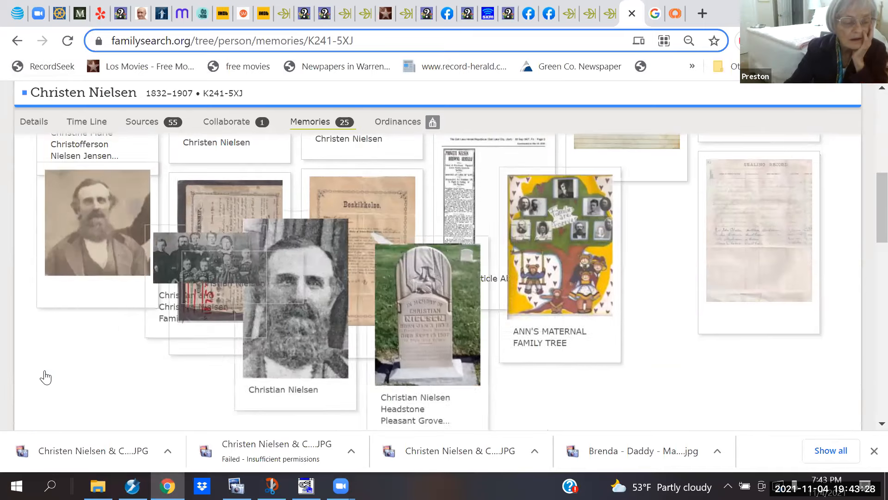
{"action": "scroll", "coordinate": [46, 375], "scroll_direction": "down", "scroll_amount": 3}
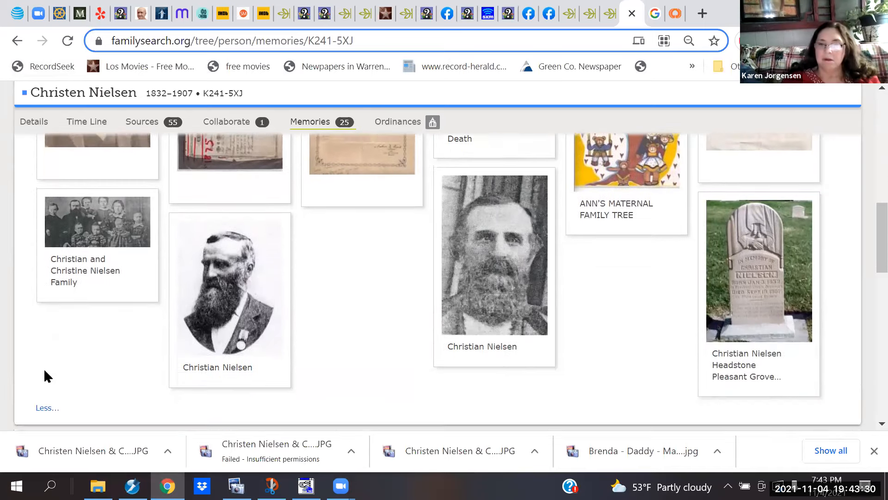
{"action": "scroll", "coordinate": [45, 370], "scroll_direction": "up", "scroll_amount": 3}
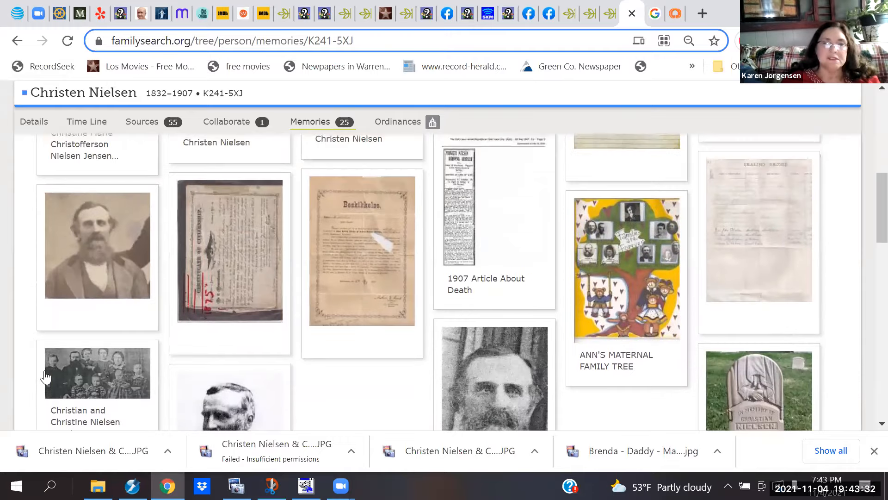
{"action": "scroll", "coordinate": [45, 375], "scroll_direction": "up", "scroll_amount": 5}
{"action": "scroll", "coordinate": [45, 375], "scroll_direction": "down", "scroll_amount": 5}
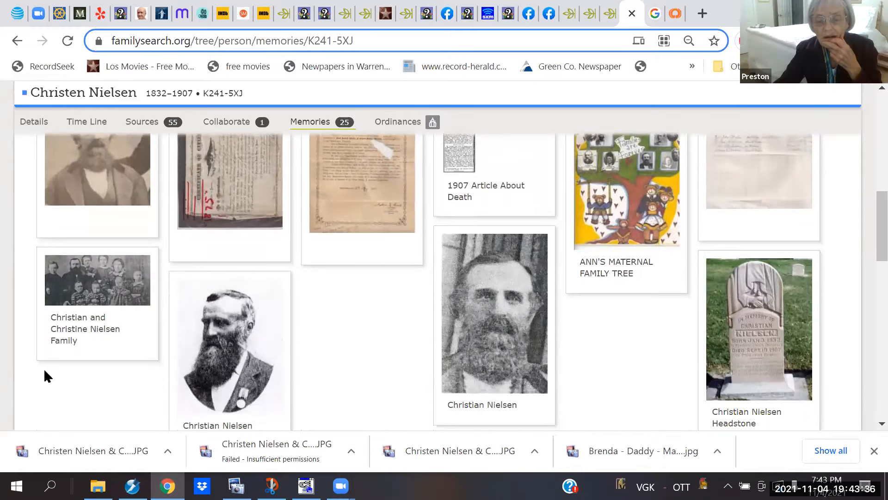
{"action": "scroll", "coordinate": [44, 369], "scroll_direction": "down", "scroll_amount": 3}
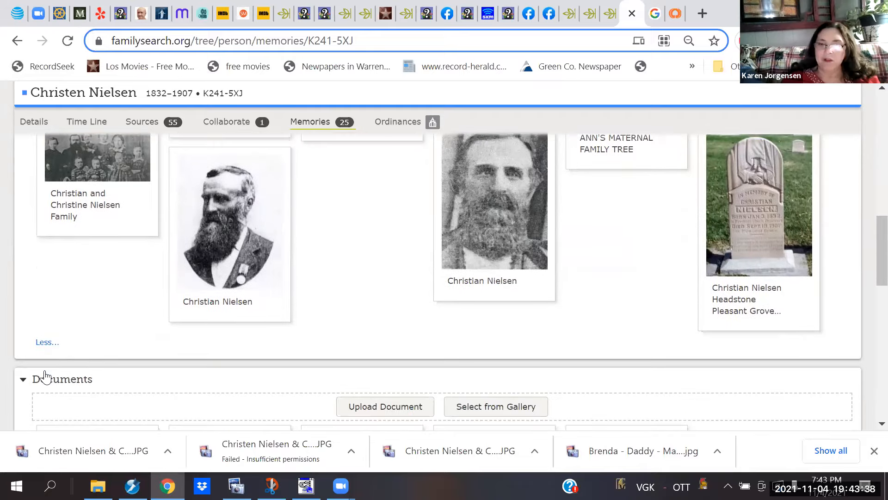
{"action": "scroll", "coordinate": [45, 375], "scroll_direction": "up", "scroll_amount": 7}
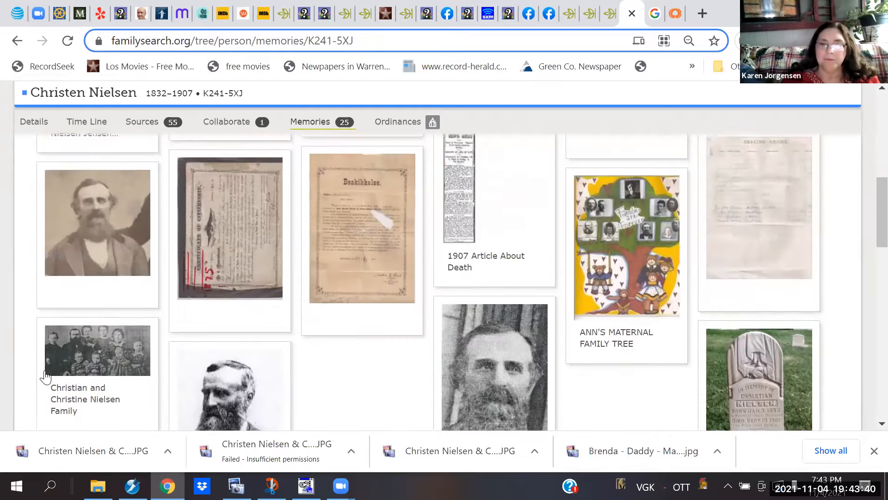
{"action": "scroll", "coordinate": [45, 375], "scroll_direction": "down", "scroll_amount": 1}
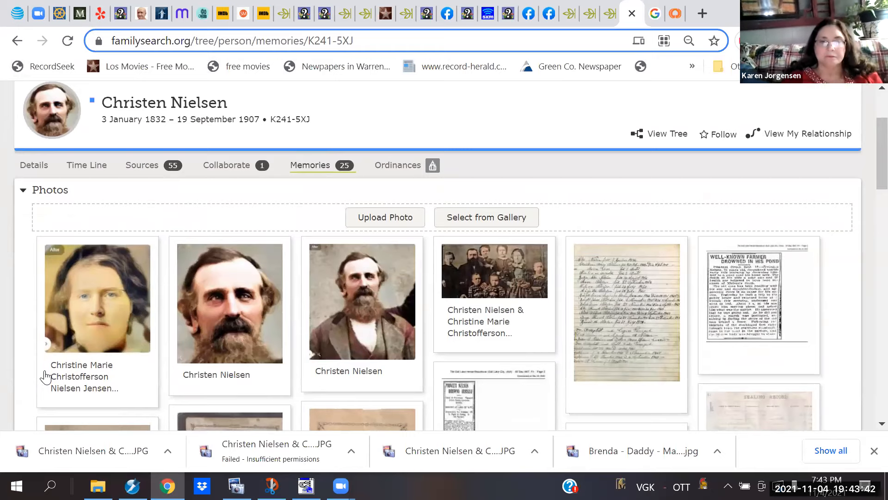
{"action": "left_click", "coordinate": [62, 329]}
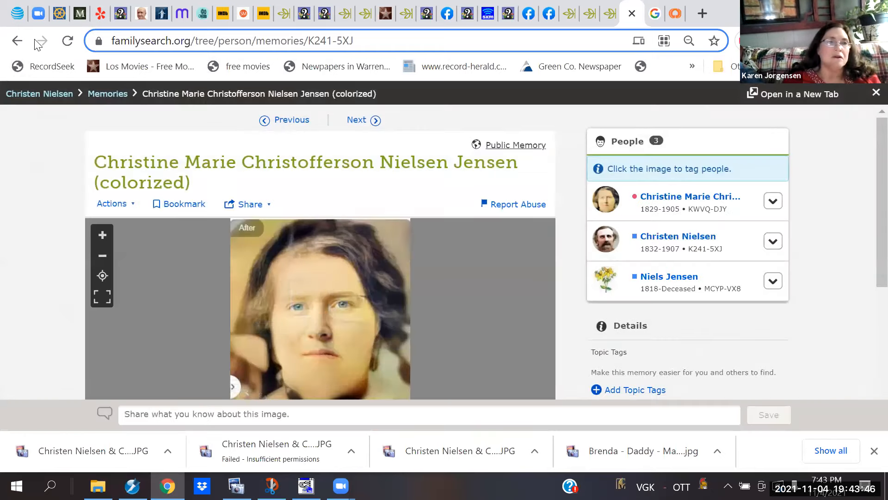
{"action": "left_click", "coordinate": [17, 41]}
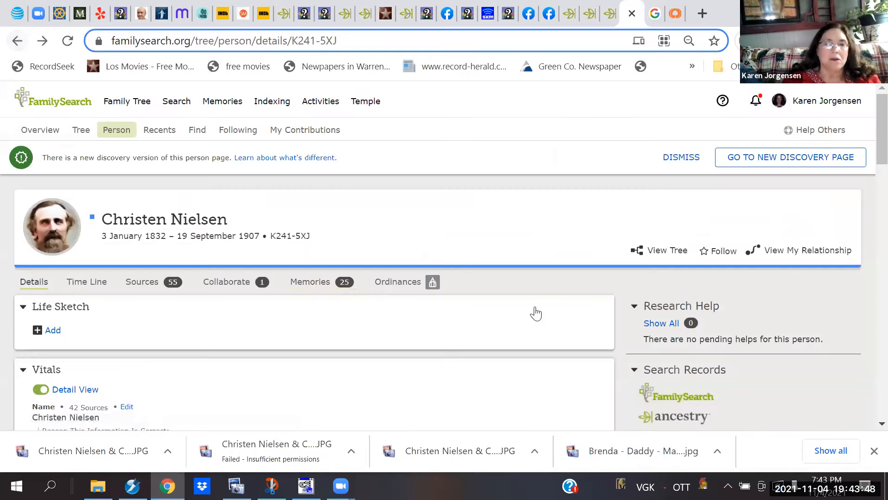
{"action": "left_click", "coordinate": [323, 286]}
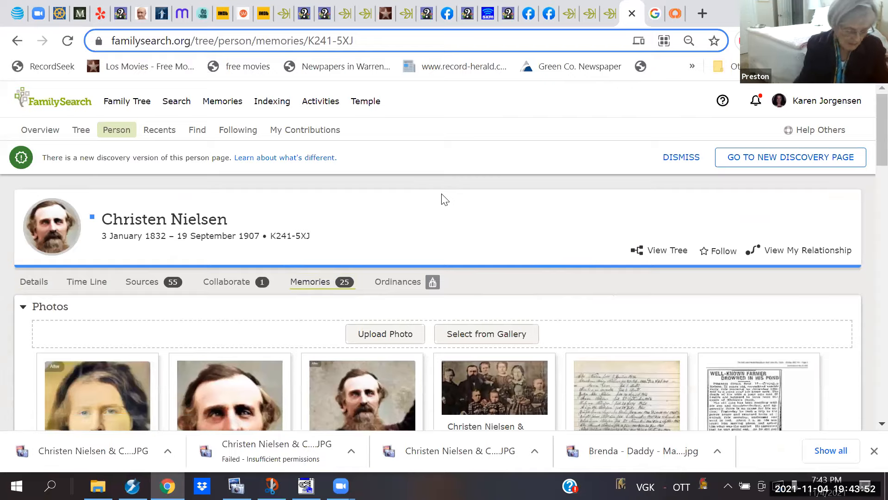
{"action": "scroll", "coordinate": [444, 199], "scroll_direction": "down", "scroll_amount": 2}
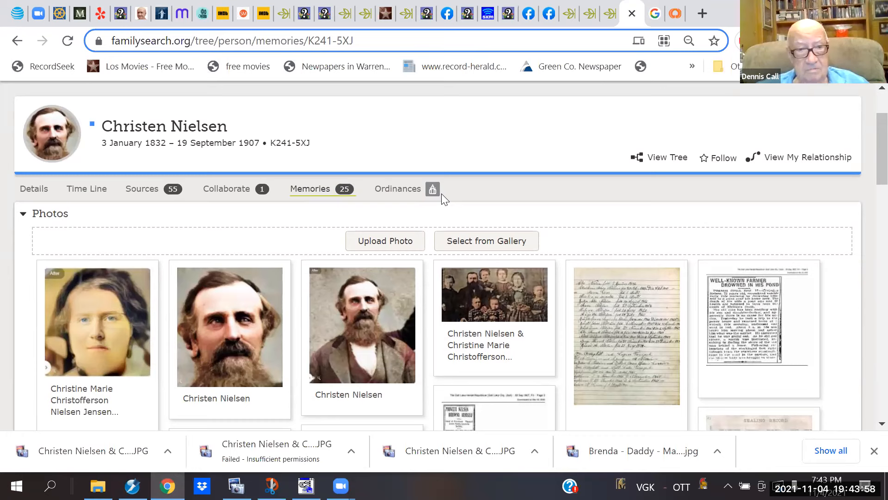
{"action": "left_click", "coordinate": [385, 244]}
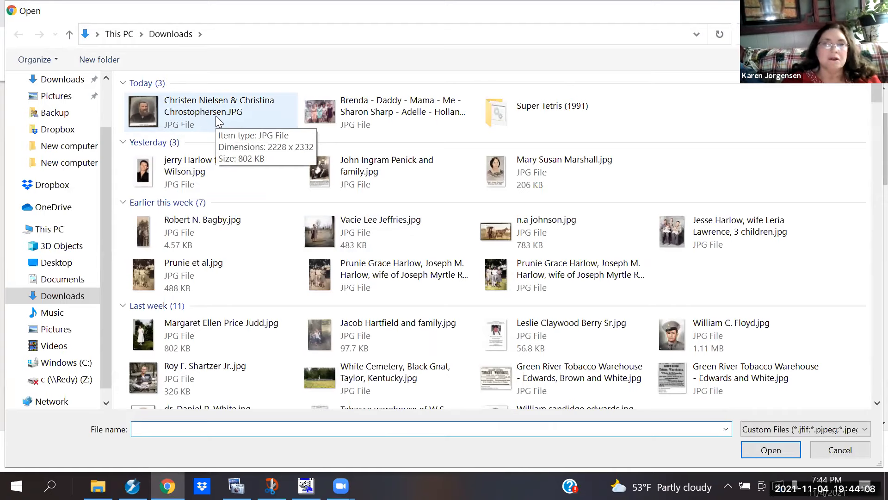
{"action": "left_click", "coordinate": [175, 109]}
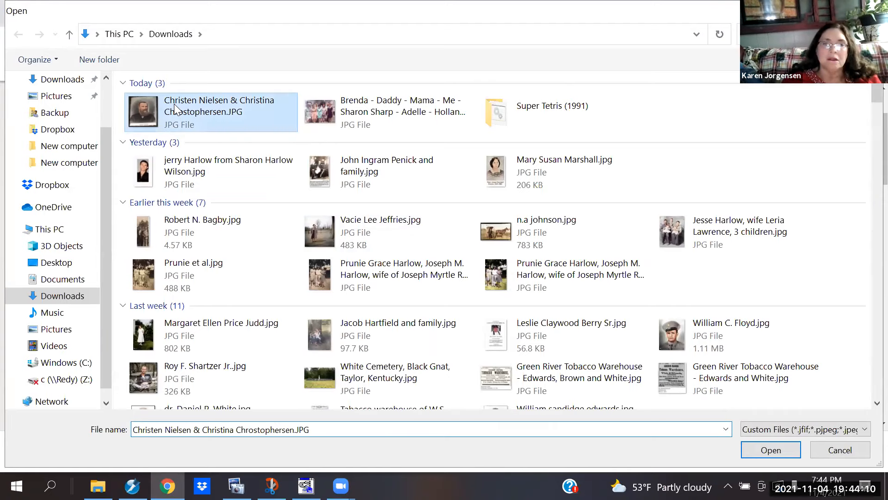
{"action": "double_click", "coordinate": [175, 109]}
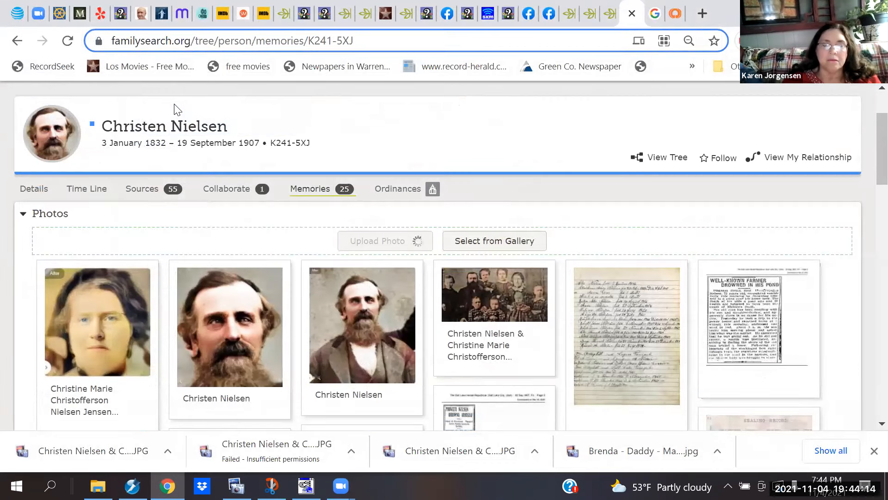
{"action": "scroll", "coordinate": [174, 109], "scroll_direction": "down", "scroll_amount": 2}
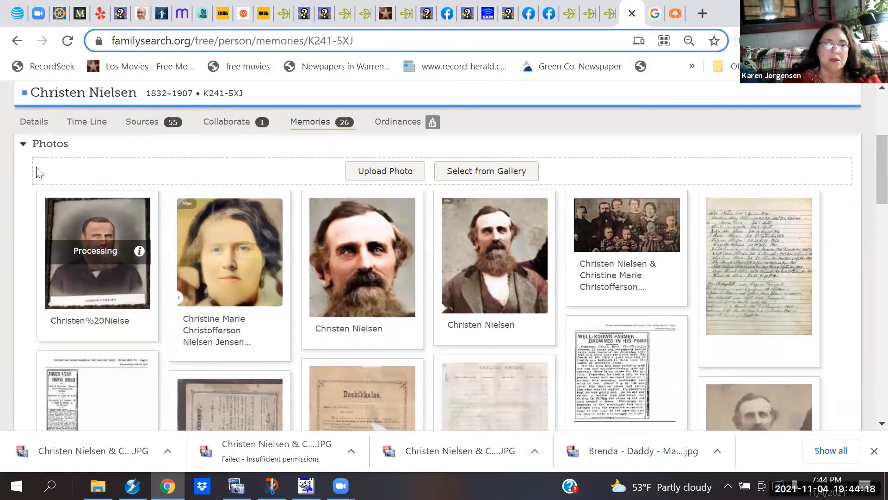
{"action": "left_click", "coordinate": [95, 284]}
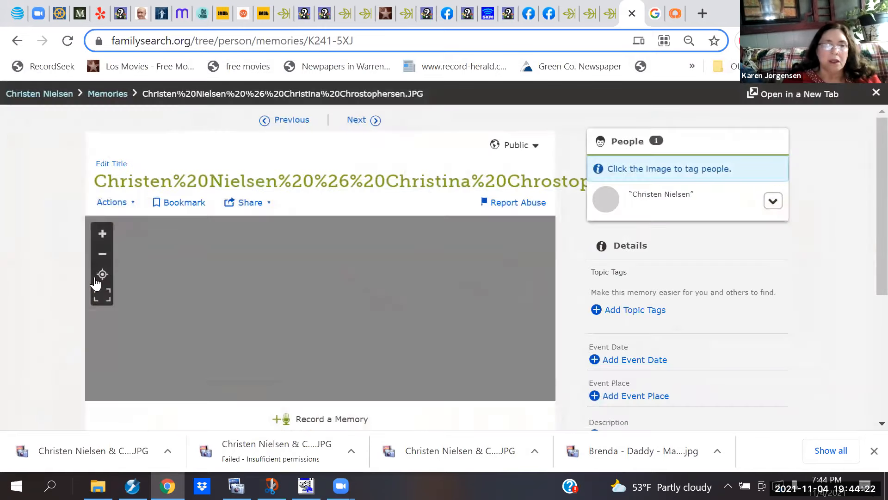
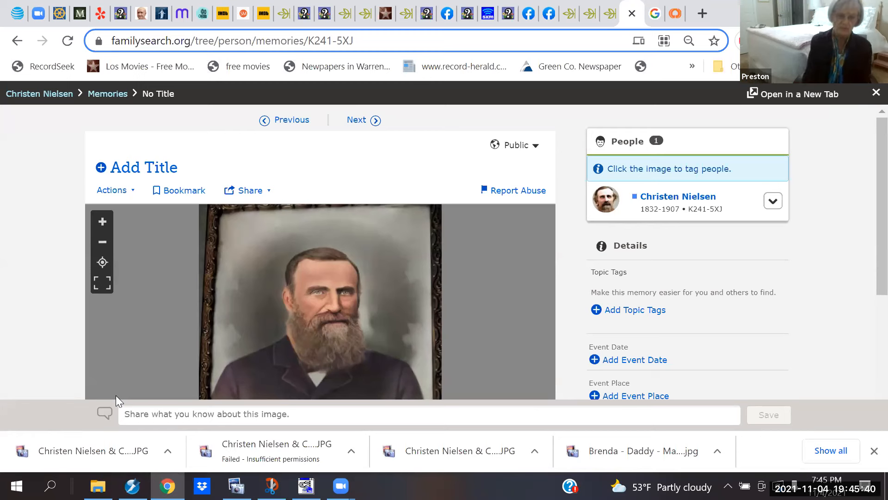
{"action": "left_click", "coordinate": [130, 171]}
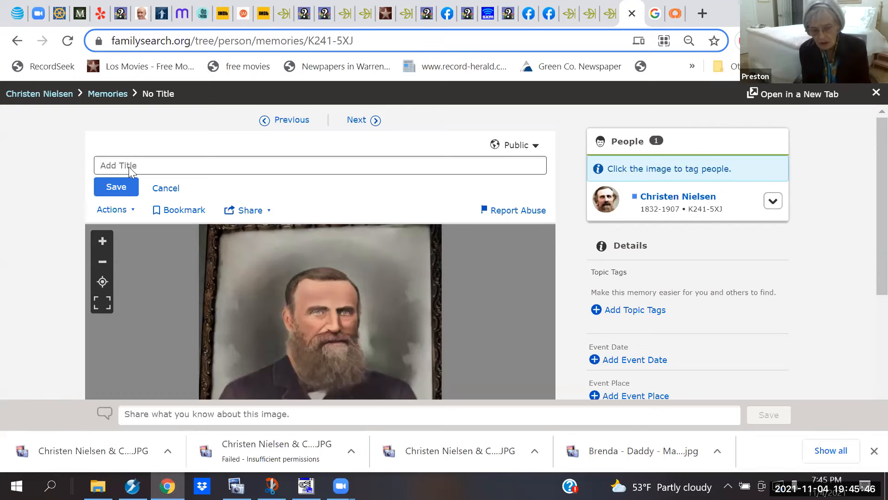
{"action": "scroll", "coordinate": [129, 168], "scroll_direction": "down", "scroll_amount": 5}
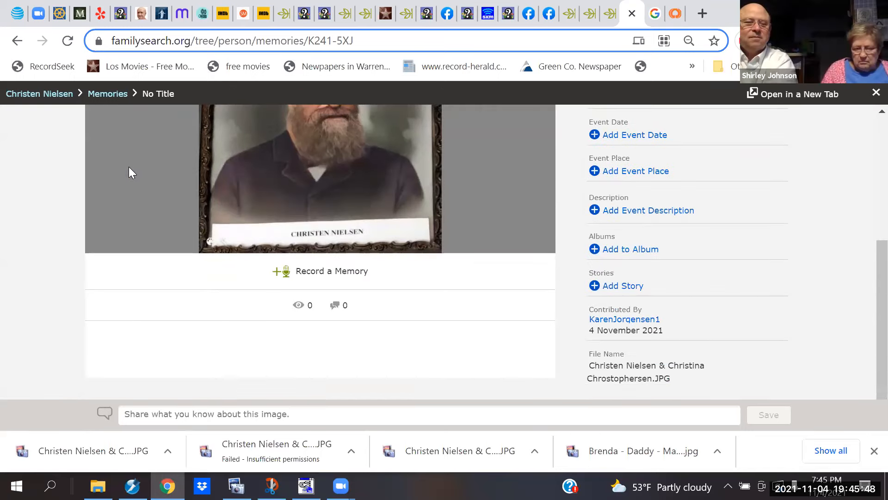
{"action": "scroll", "coordinate": [129, 166], "scroll_direction": "up", "scroll_amount": 5}
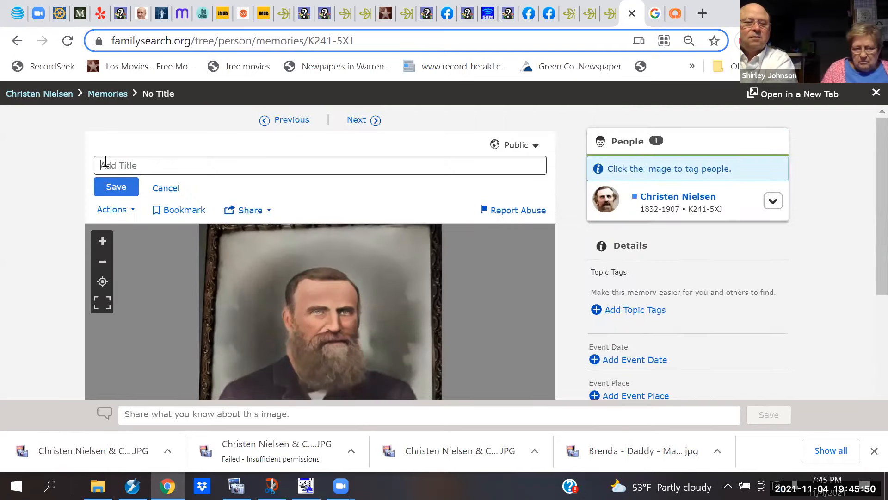
{"action": "type", "text": "c"}
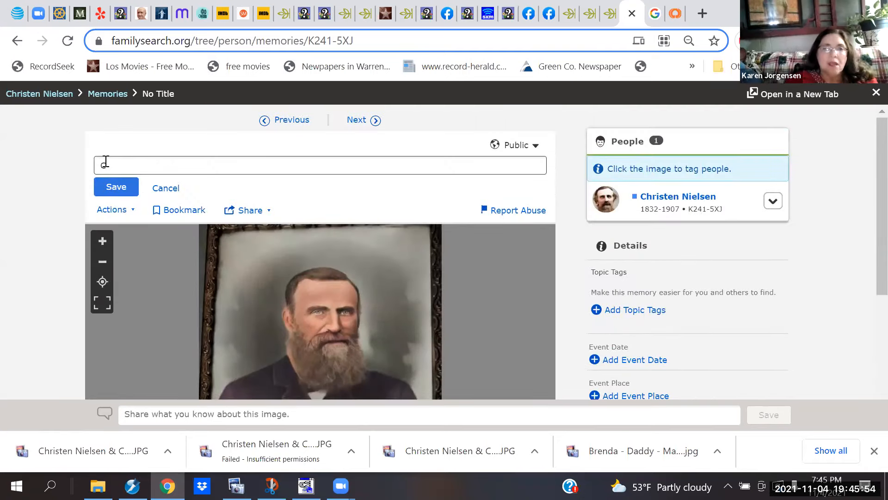
{"action": "type", "text": "h"}
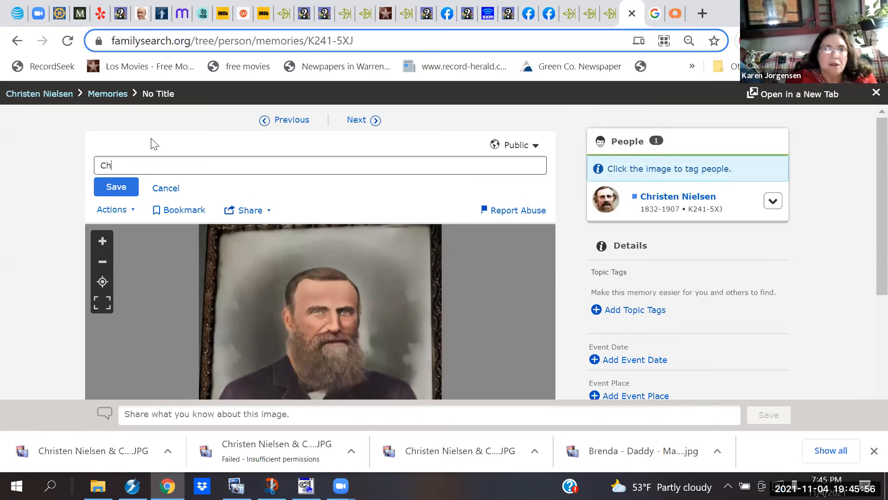
{"action": "type", "text": "risten "}
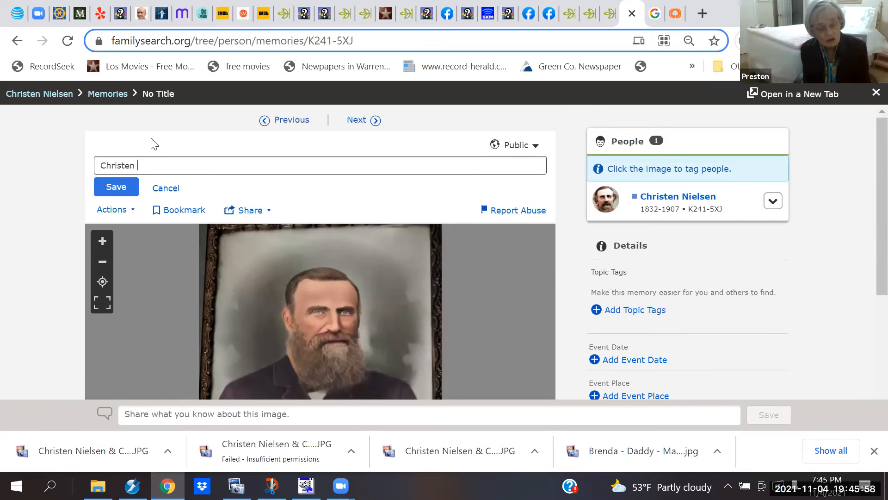
{"action": "type", "text": "Niels"}
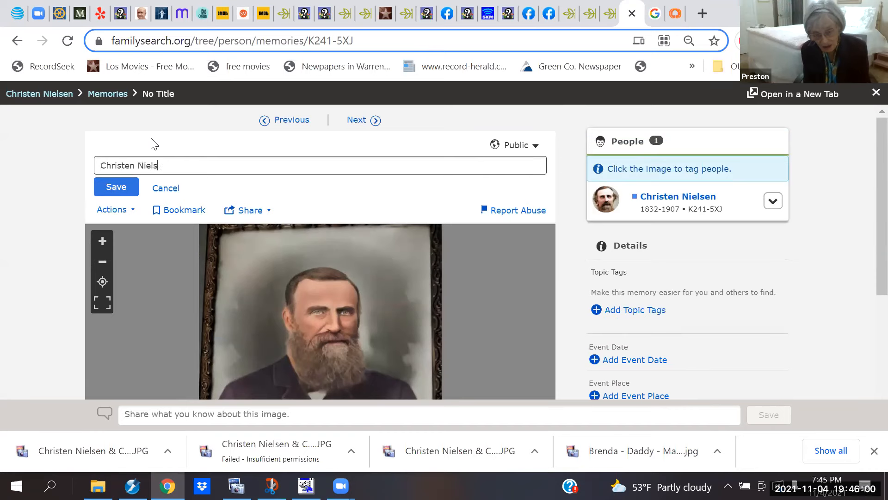
{"action": "type", "text": "on; courtesy of"}
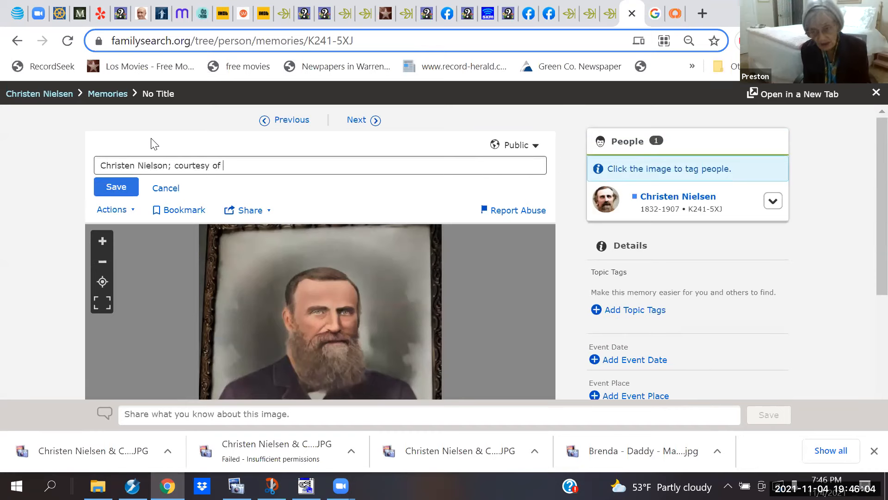
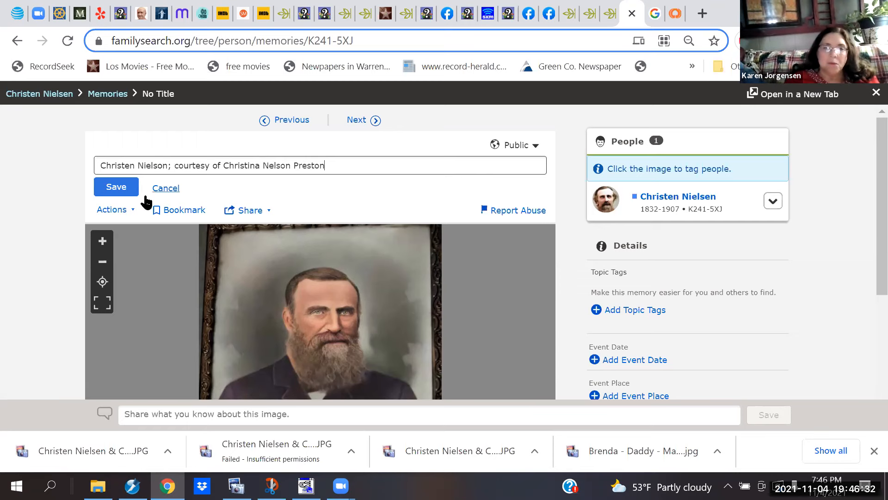
{"action": "left_click", "coordinate": [118, 190]}
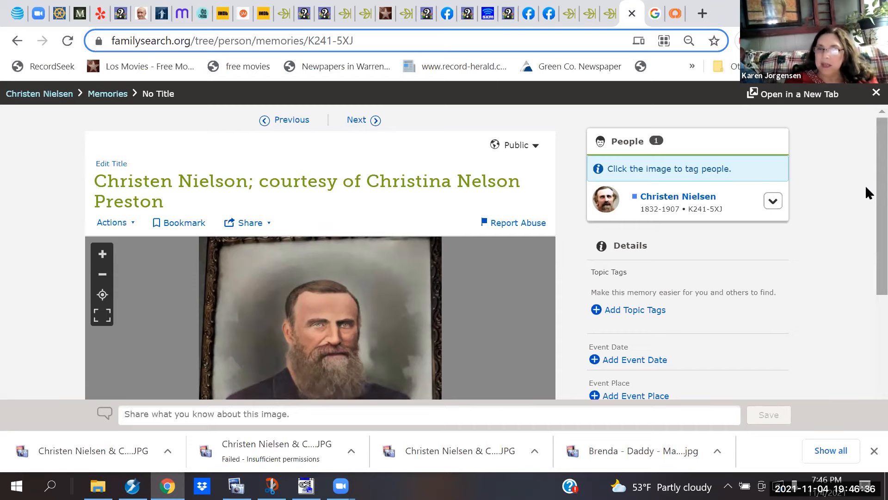
Step: Add the description 'Located in Pleasant Grove, Utah, Museum' to the portrait memory
{"action": "scroll", "coordinate": [865, 187], "scroll_direction": "down", "scroll_amount": 2}
{"action": "left_click_drag", "start_coordinate": [865, 199], "coordinate": [865, 253]}
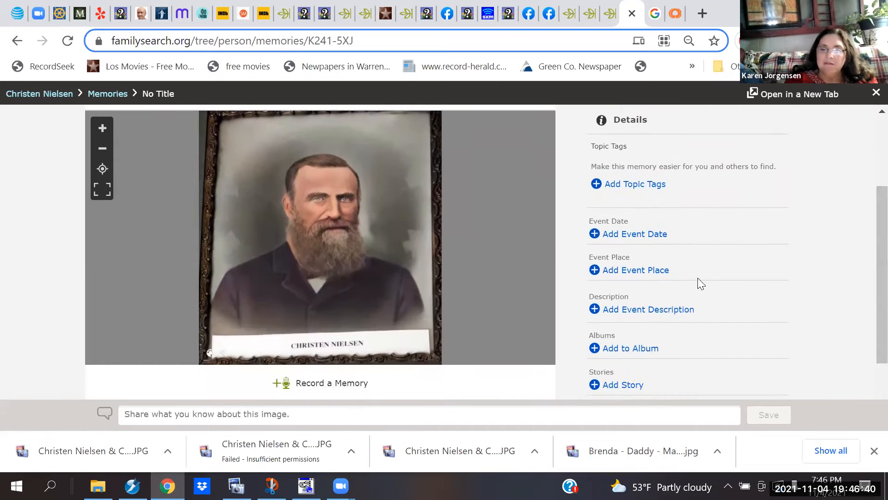
{"action": "left_click", "coordinate": [680, 311]}
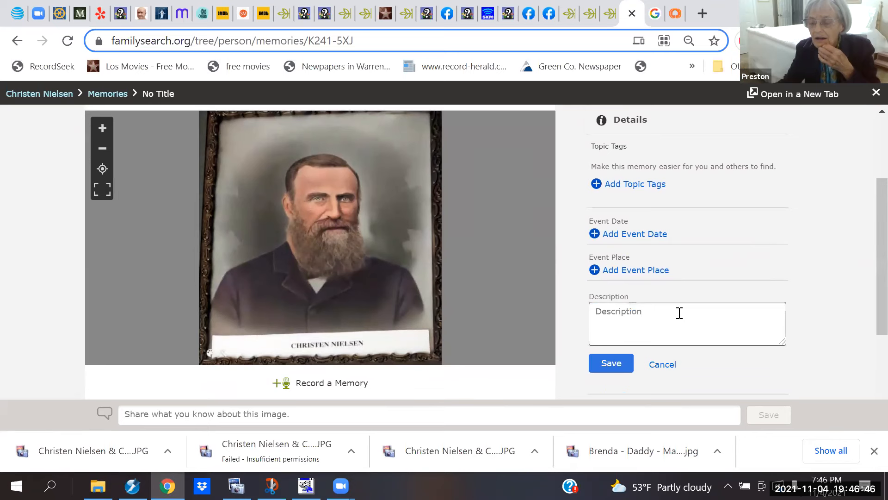
{"action": "type", "text": "L"}
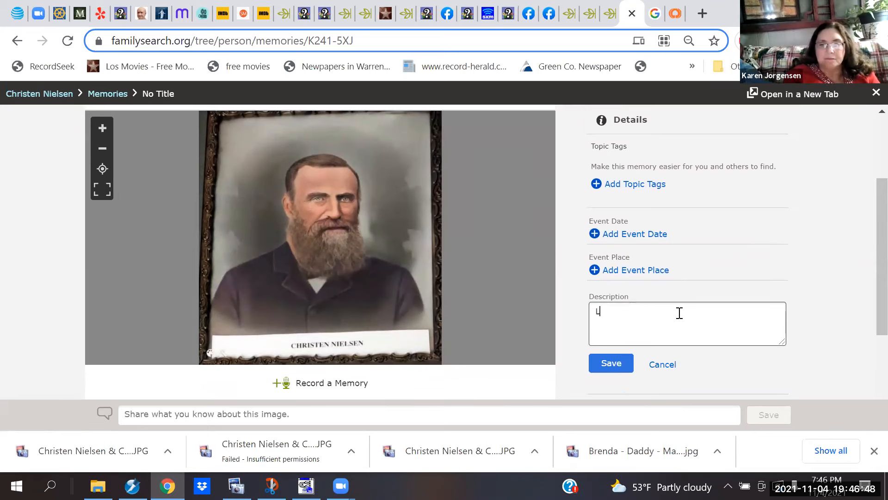
{"action": "type", "text": "ocated "}
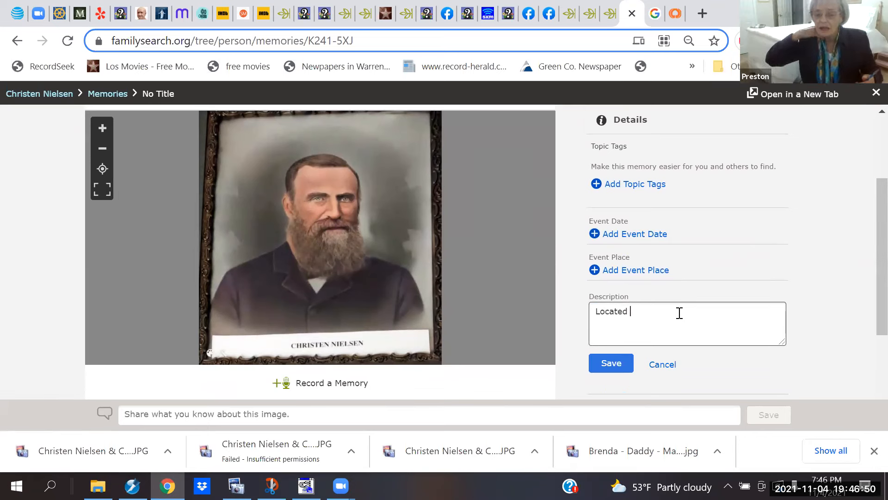
{"action": "type", "text": "in Pleas"}
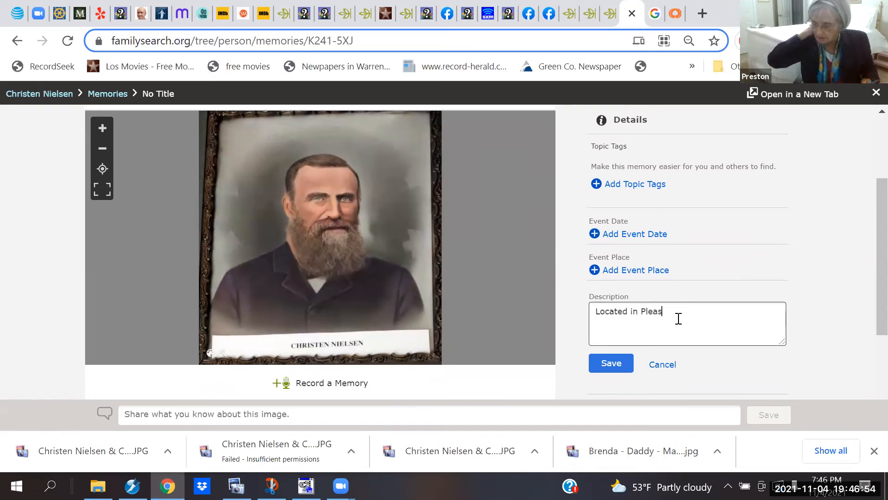
{"action": "type", "text": "ant Grove"}
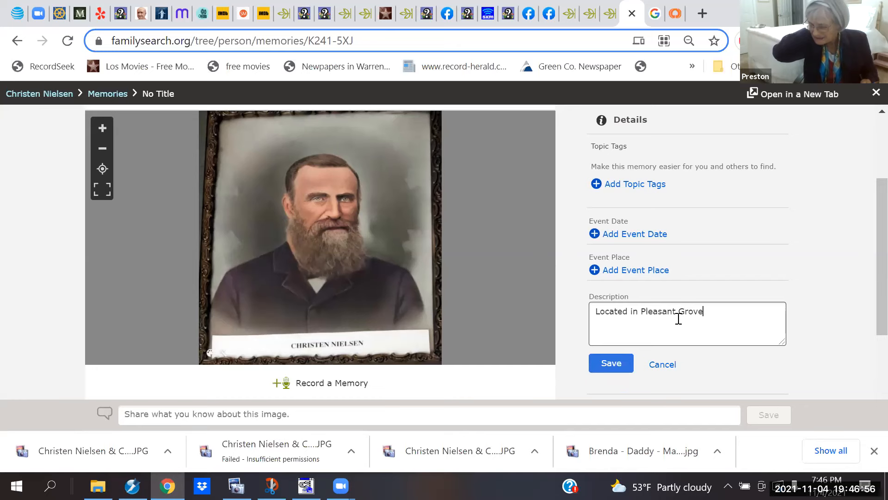
{"action": "type", "text": " Museum"}
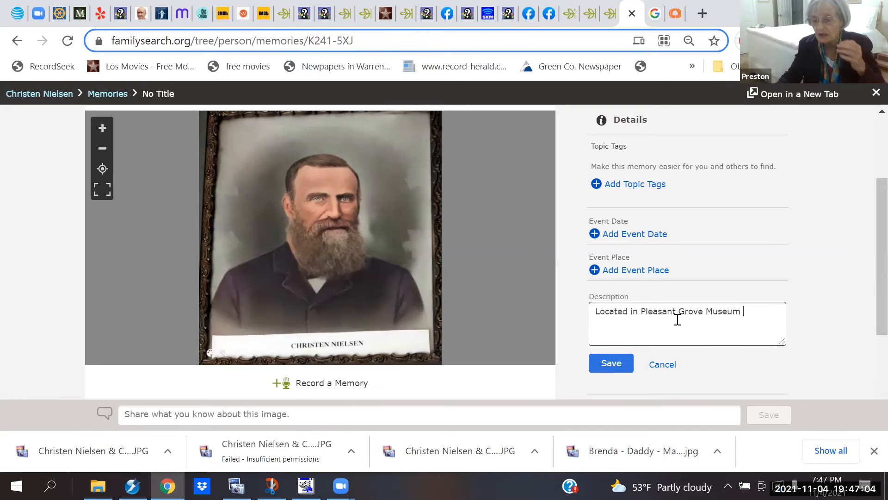
{"action": "type", "text": "Uth"}
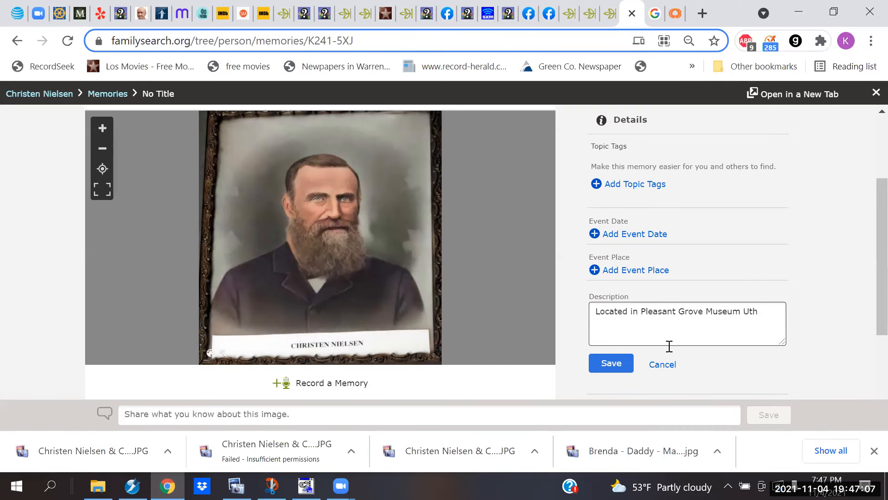
{"action": "key", "text": "BackSpace"}
{"action": "type", "text": "ah"}
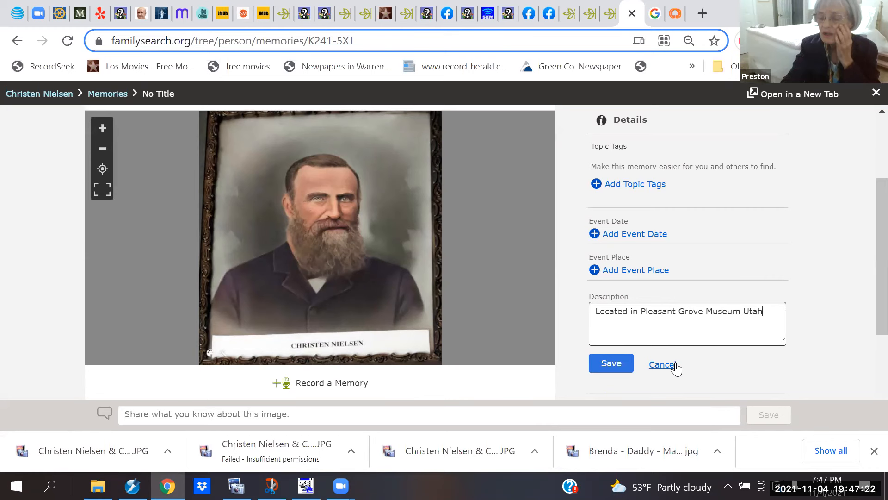
{"action": "key", "text": "ctrl+shift+Left"}
{"action": "key", "text": "ctrl+shift+Left"}
{"action": "key", "text": "ctrl+shift+Left"}
{"action": "key", "text": "ctrl+shift+Right"}
{"action": "key", "text": "shift+Left"}
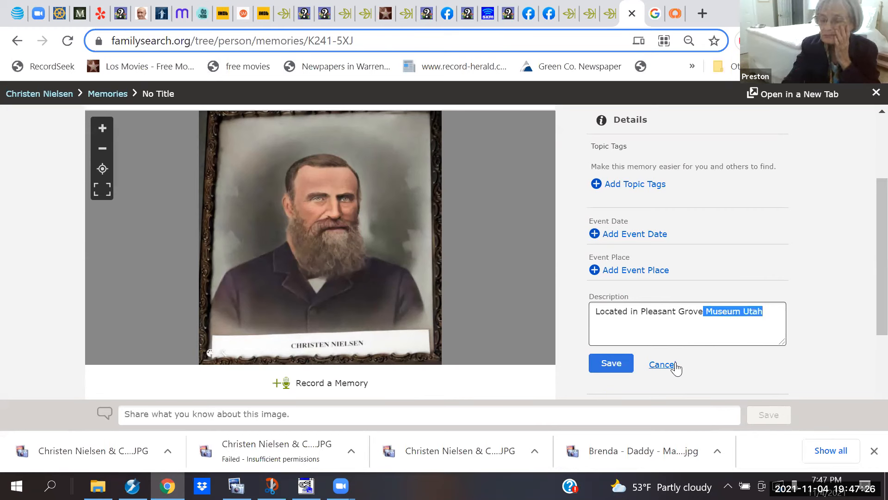
{"action": "type", "text": ", Utah, Museum"}
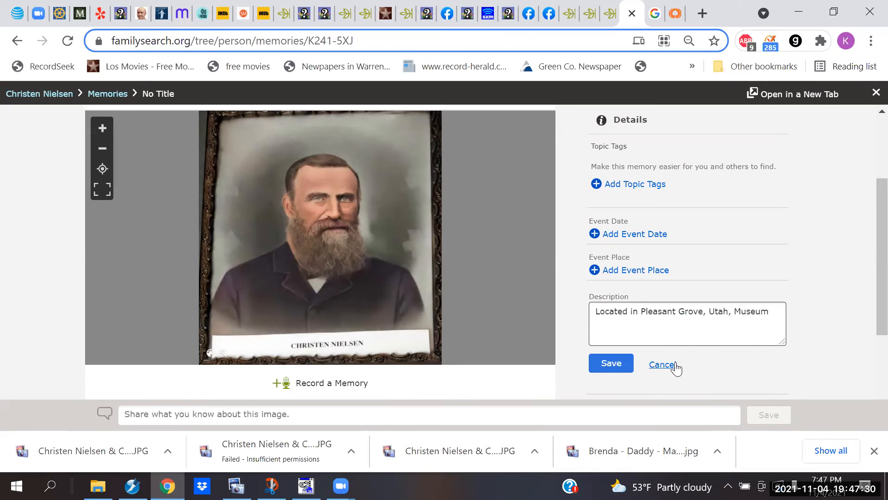
{"action": "left_click", "coordinate": [616, 366]}
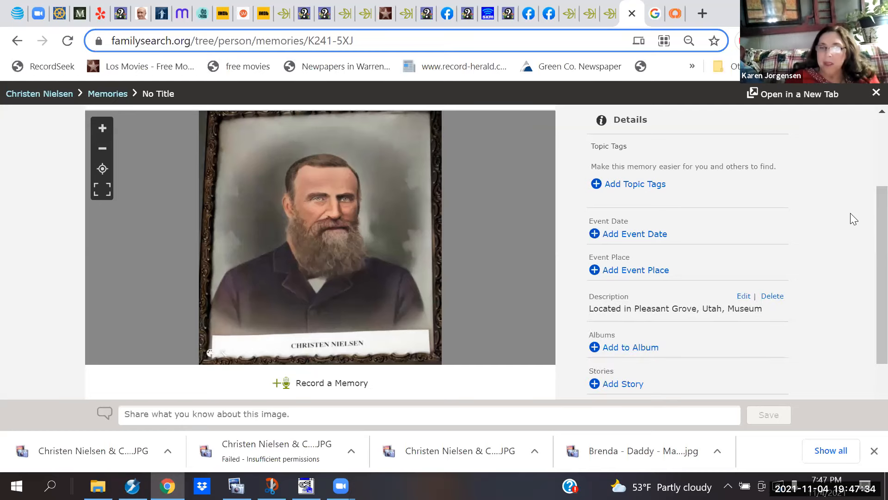
{"action": "scroll", "coordinate": [850, 213], "scroll_direction": "down", "scroll_amount": 2}
{"action": "scroll", "coordinate": [851, 212], "scroll_direction": "up", "scroll_amount": 1}
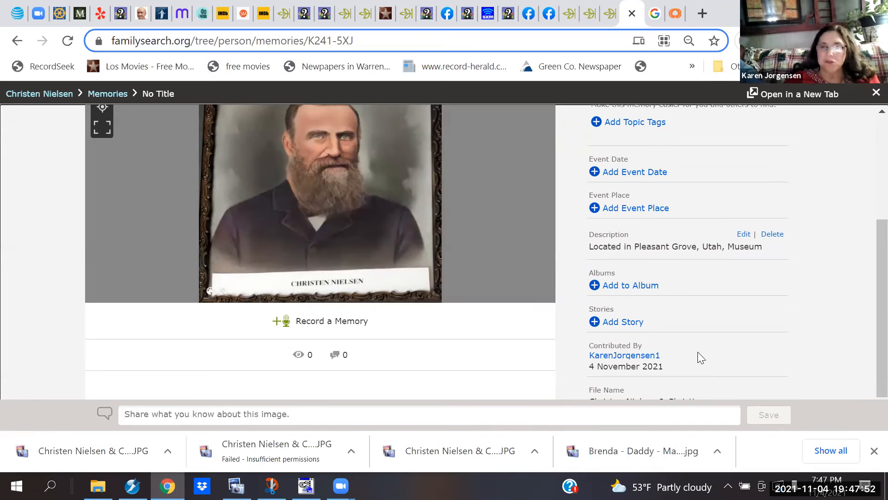
{"action": "scroll", "coordinate": [698, 352], "scroll_direction": "down", "scroll_amount": 1}
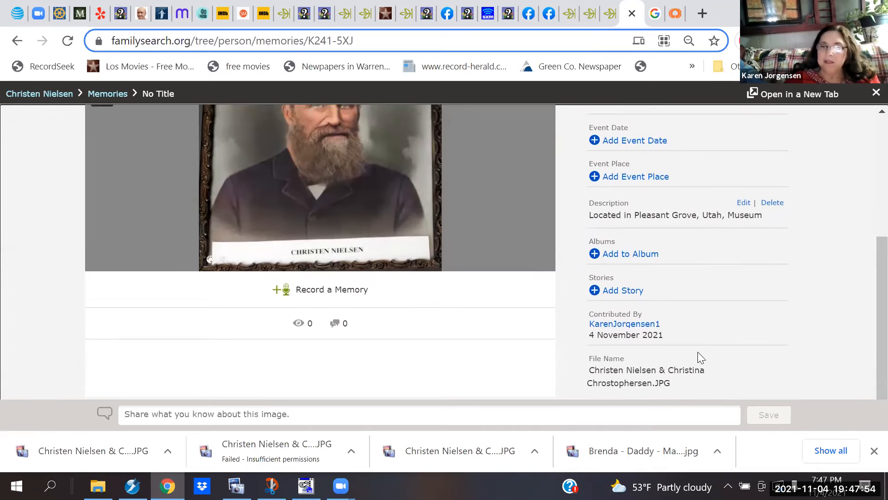
{"action": "scroll", "coordinate": [698, 358], "scroll_direction": "down", "scroll_amount": 1}
{"action": "mouse_move", "coordinate": [576, 343]}
{"action": "left_mouse_down"}
{"action": "mouse_move", "coordinate": [699, 391]}
{"action": "mouse_move", "coordinate": [670, 371]}
{"action": "mouse_move", "coordinate": [585, 352]}
{"action": "left_mouse_up"}
{"action": "left_click", "coordinate": [697, 387]}
{"action": "left_click", "coordinate": [586, 352]}
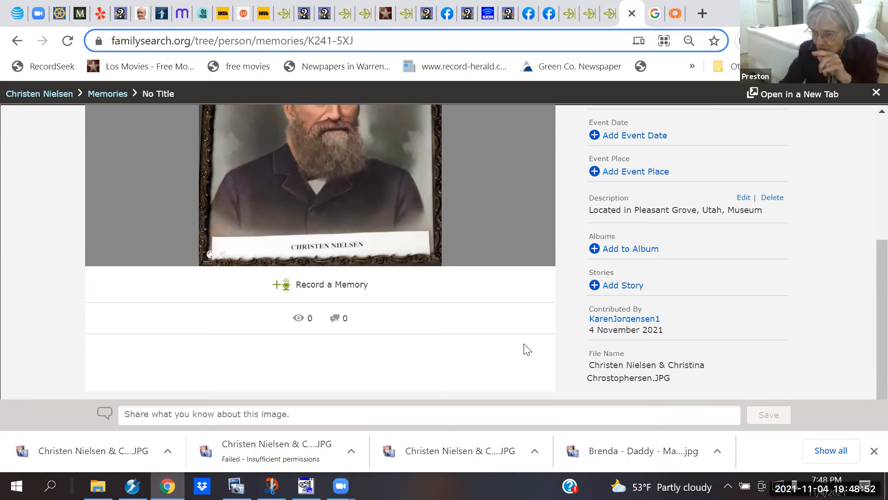
{"action": "scroll", "coordinate": [524, 350], "scroll_direction": "up", "scroll_amount": 4}
{"action": "scroll", "coordinate": [524, 343], "scroll_direction": "up", "scroll_amount": 1}
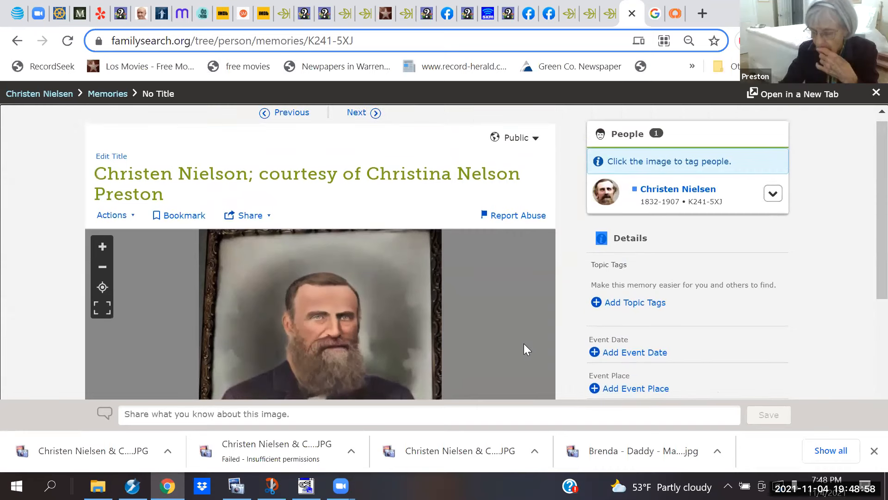
{"action": "scroll", "coordinate": [524, 344], "scroll_direction": "down", "scroll_amount": 1}
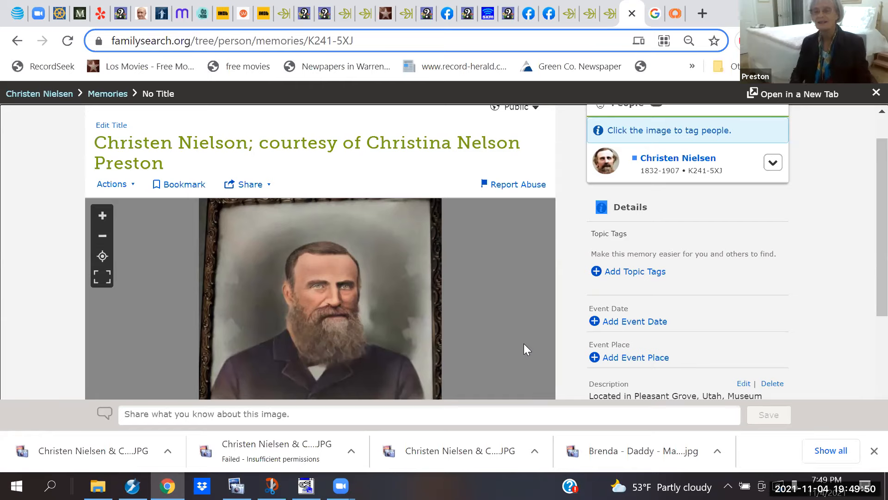
{"action": "scroll", "coordinate": [525, 344], "scroll_direction": "down", "scroll_amount": 1}
{"action": "scroll", "coordinate": [524, 344], "scroll_direction": "up", "scroll_amount": 2}
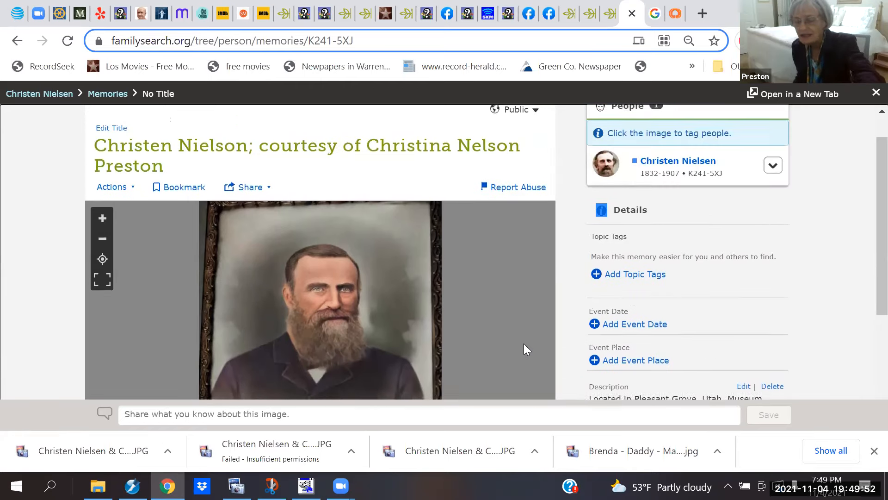
{"action": "scroll", "coordinate": [527, 345], "scroll_direction": "down", "scroll_amount": 3}
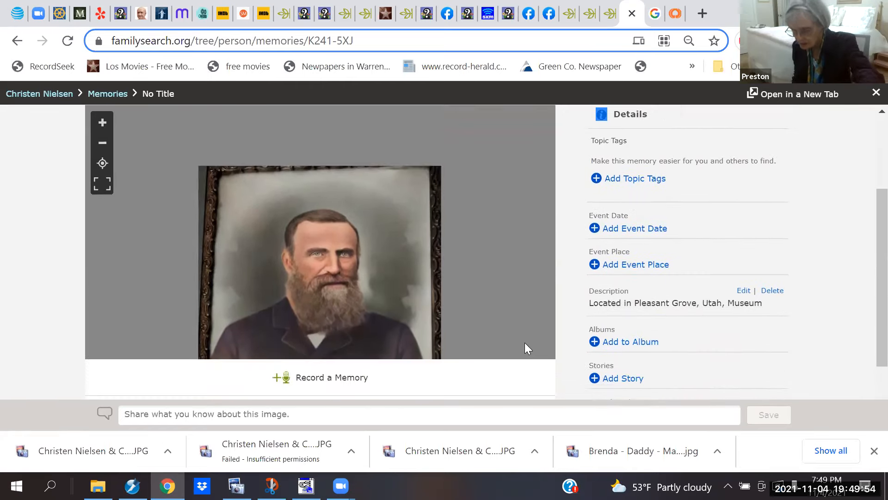
{"action": "scroll", "coordinate": [526, 343], "scroll_direction": "down", "scroll_amount": 1}
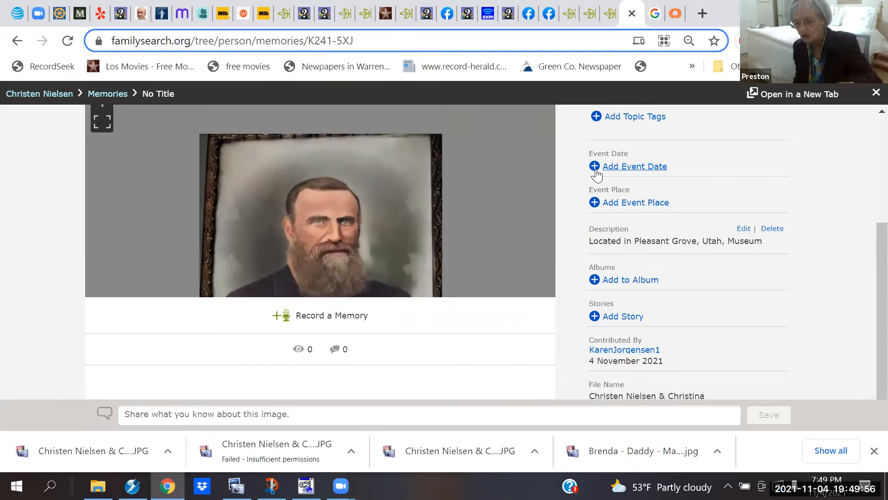
{"action": "scroll", "coordinate": [454, 223], "scroll_direction": "up", "scroll_amount": 3}
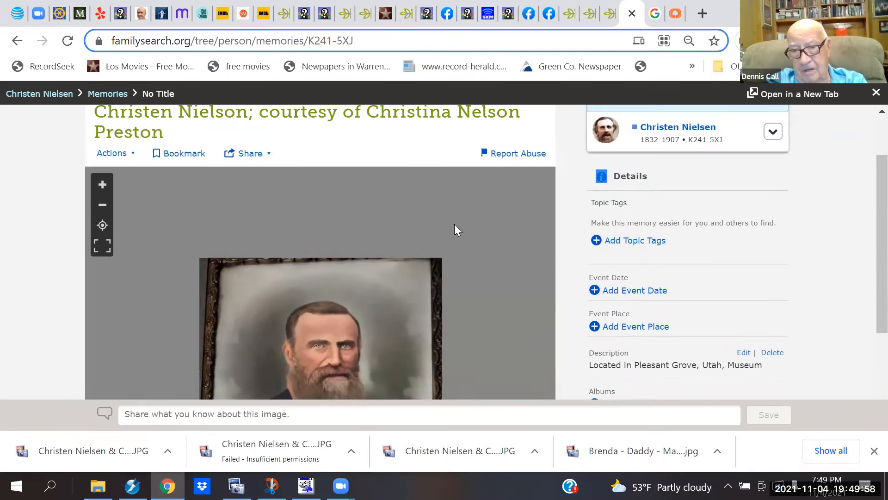
{"action": "scroll", "coordinate": [454, 224], "scroll_direction": "down", "scroll_amount": 3}
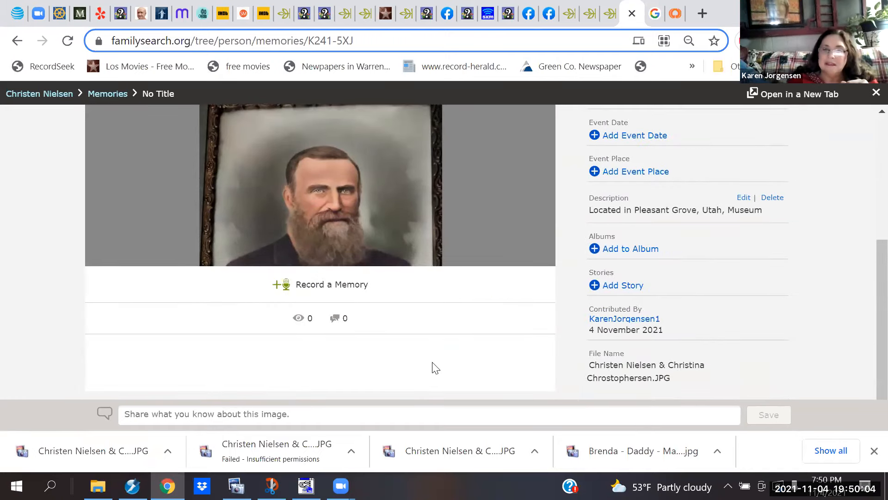
{"action": "scroll", "coordinate": [433, 359], "scroll_direction": "up", "scroll_amount": 3}
{"action": "scroll", "coordinate": [430, 353], "scroll_direction": "up", "scroll_amount": 3}
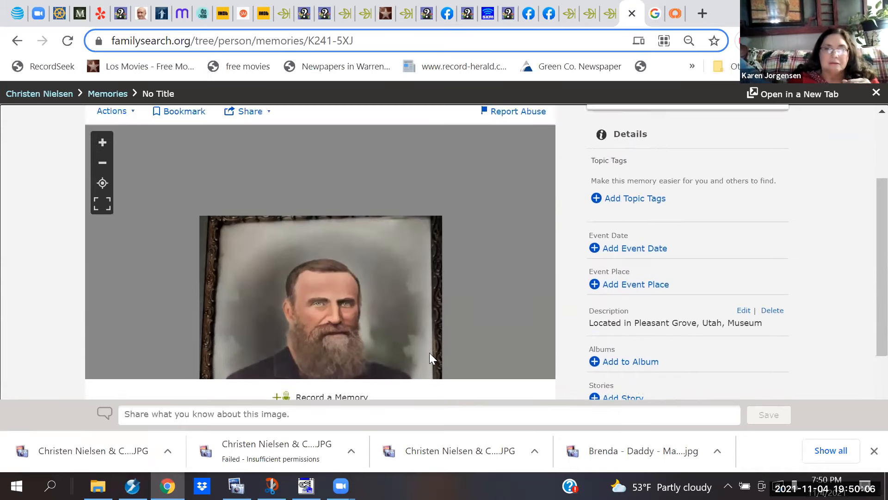
{"action": "scroll", "coordinate": [431, 353], "scroll_direction": "up", "scroll_amount": 1}
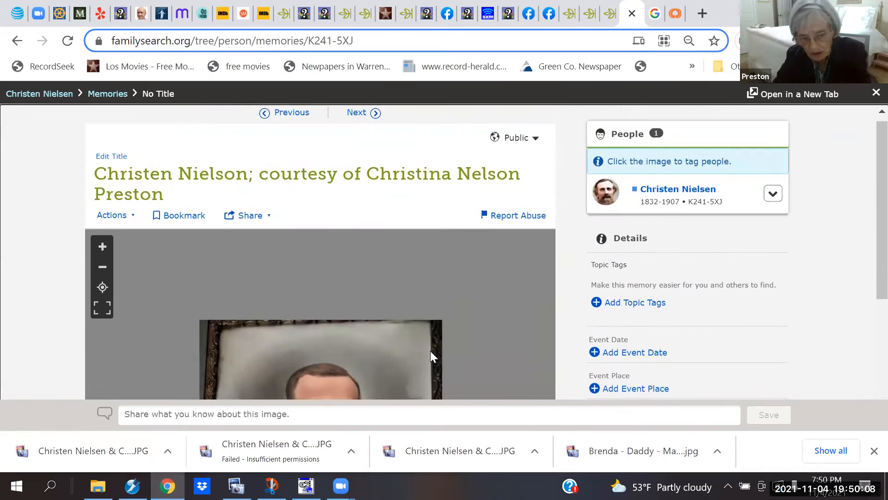
{"action": "scroll", "coordinate": [430, 352], "scroll_direction": "down", "scroll_amount": 4}
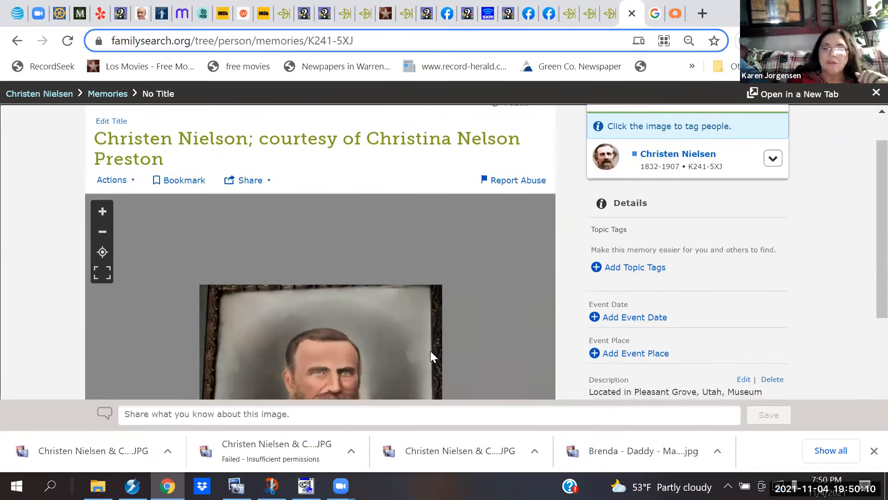
{"action": "scroll", "coordinate": [433, 357], "scroll_direction": "down", "scroll_amount": 1}
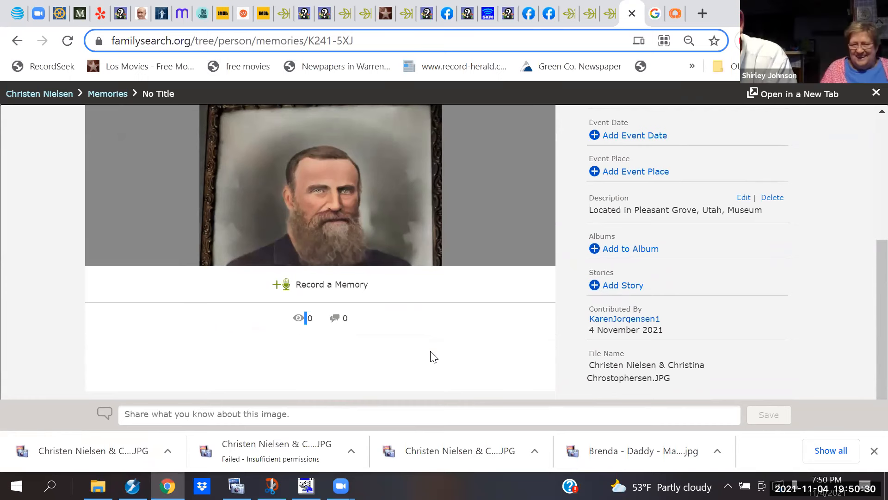
{"action": "scroll", "coordinate": [432, 356], "scroll_direction": "up", "scroll_amount": 5}
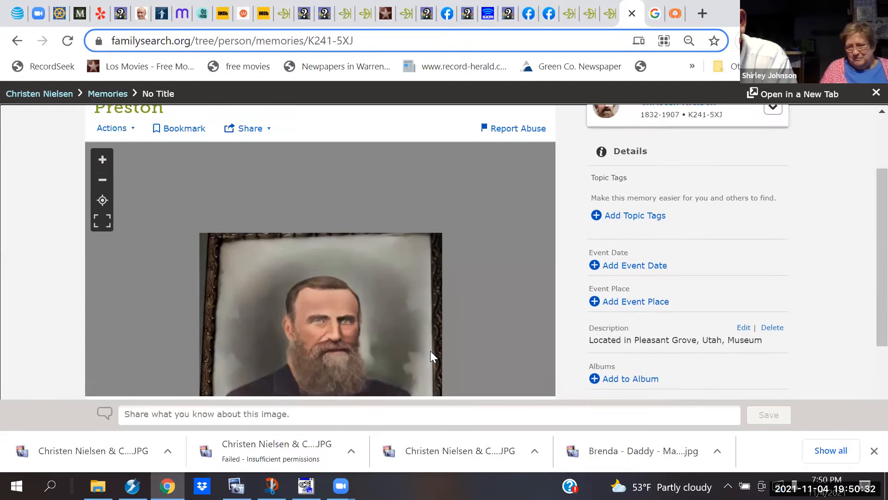
{"action": "scroll", "coordinate": [431, 350], "scroll_direction": "up", "scroll_amount": 1}
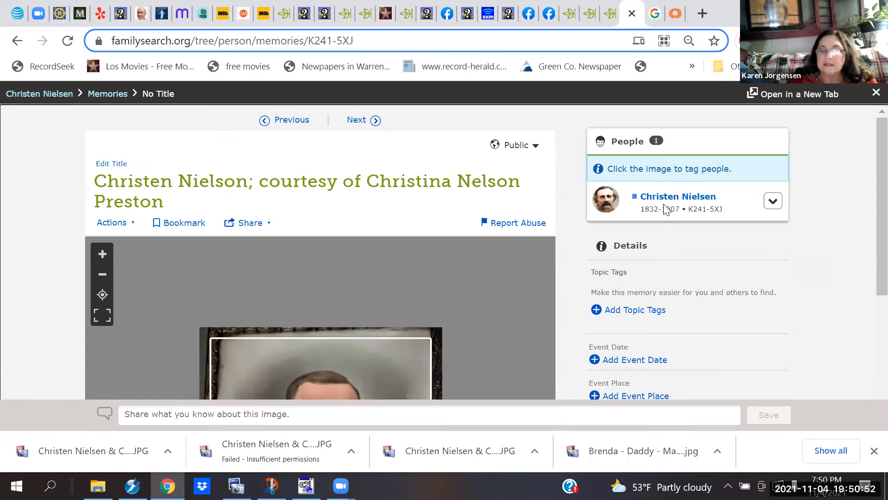
{"action": "scroll", "coordinate": [664, 206], "scroll_direction": "down", "scroll_amount": 1}
{"action": "scroll", "coordinate": [665, 204], "scroll_direction": "down", "scroll_amount": 4}
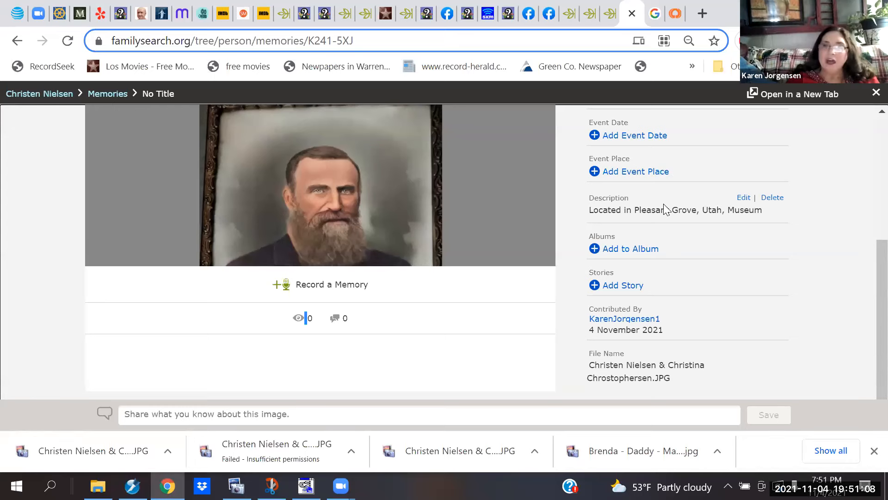
{"action": "scroll", "coordinate": [663, 203], "scroll_direction": "up", "scroll_amount": 4}
{"action": "scroll", "coordinate": [663, 204], "scroll_direction": "up", "scroll_amount": 1}
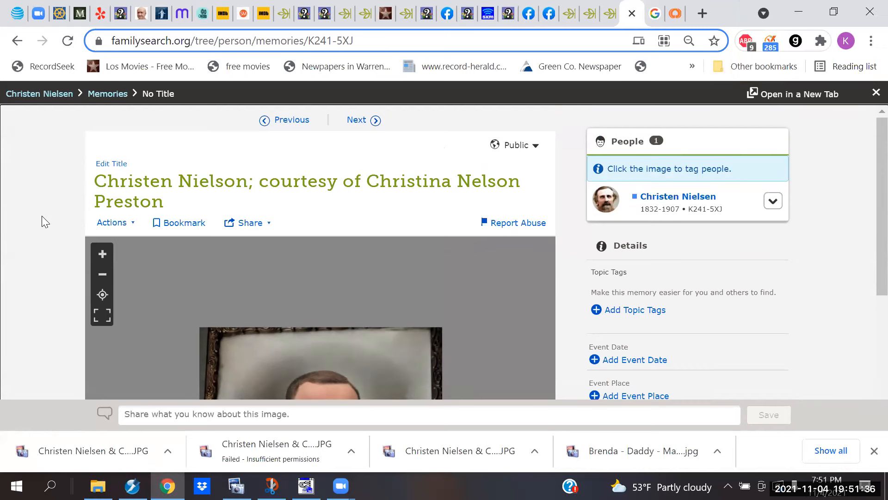
{"action": "scroll", "coordinate": [42, 215], "scroll_direction": "down", "scroll_amount": 2}
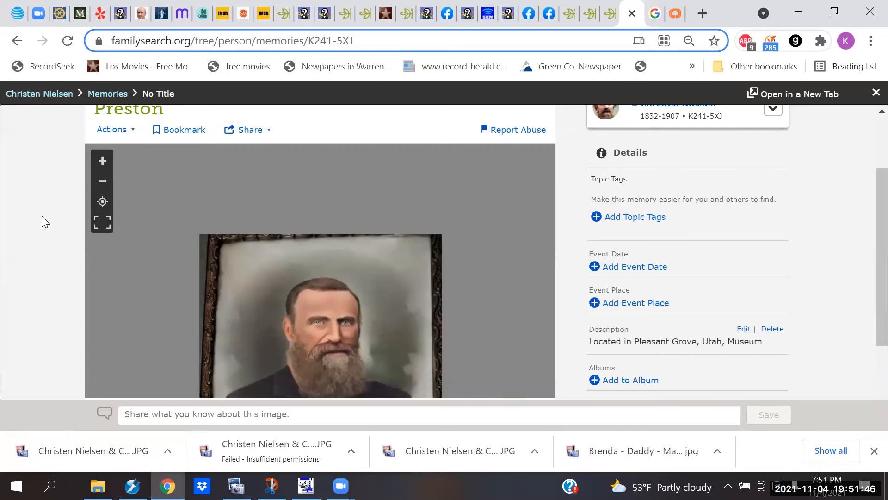
{"action": "scroll", "coordinate": [41, 215], "scroll_direction": "up", "scroll_amount": 2}
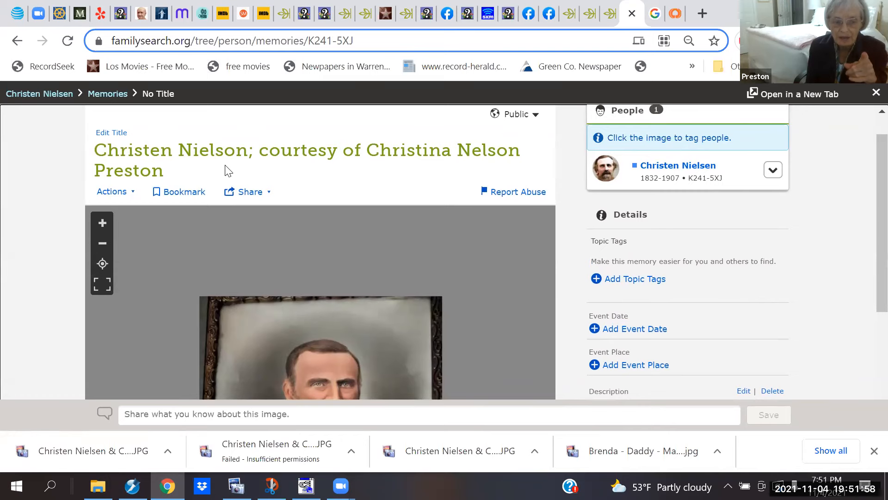
Step: Correct the title's surname from Nielson to Nielsen and save it
{"action": "left_click", "coordinate": [117, 137]}
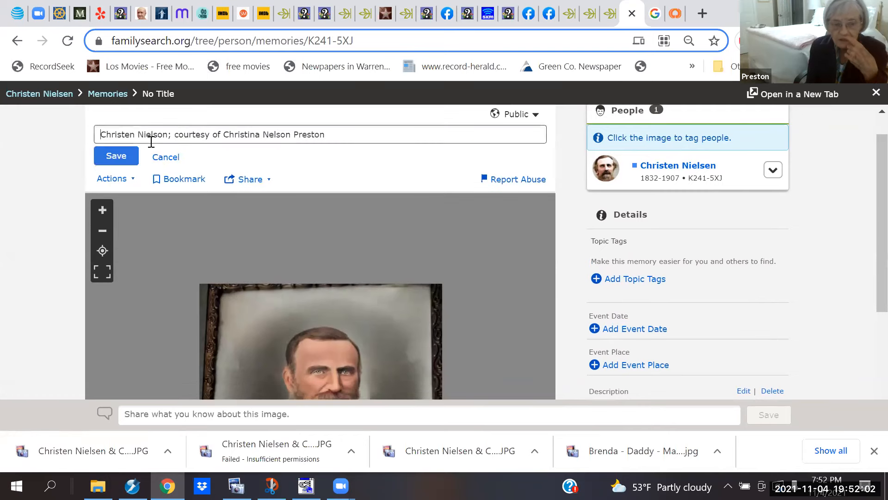
{"action": "left_click", "coordinate": [164, 139]}
{"action": "key", "text": "BackSpace"}
{"action": "type", "text": "e"}
{"action": "key", "text": "BackSpace"}
{"action": "type", "text": "e"}
{"action": "left_click", "coordinate": [118, 157]}
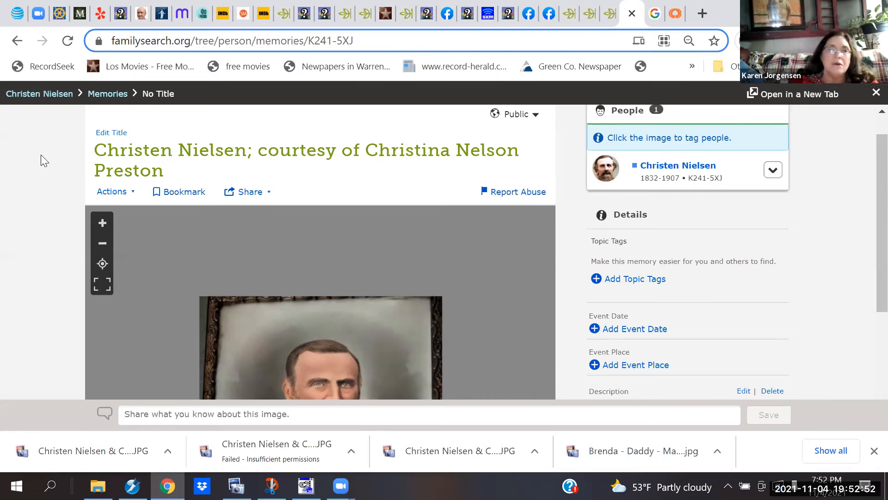
{"action": "left_click", "coordinate": [33, 94]}
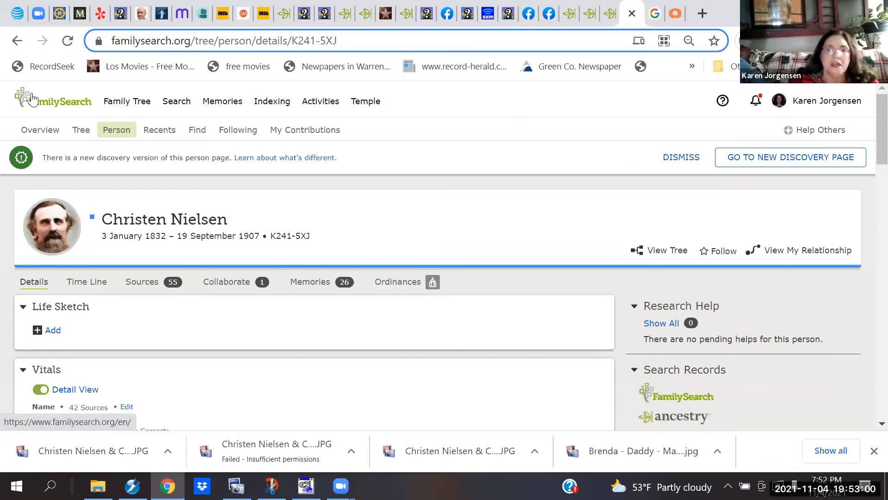
{"action": "scroll", "coordinate": [31, 98], "scroll_direction": "down", "scroll_amount": 1}
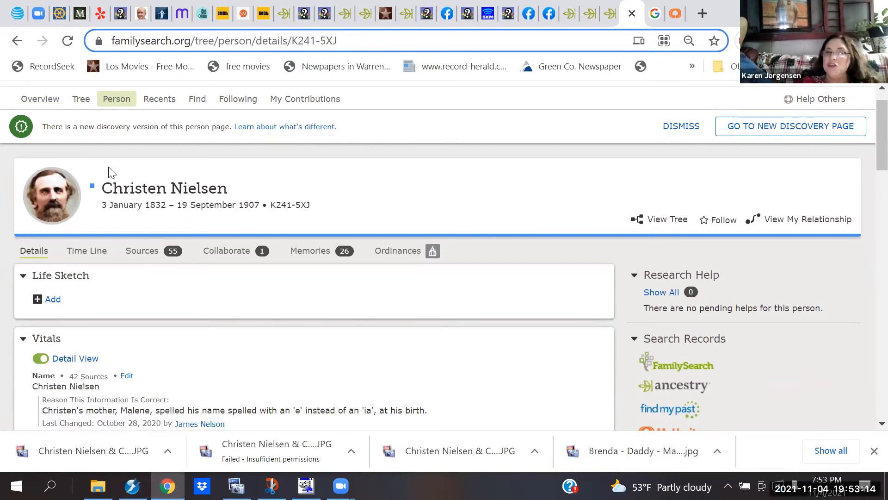
{"action": "left_click", "coordinate": [53, 200]}
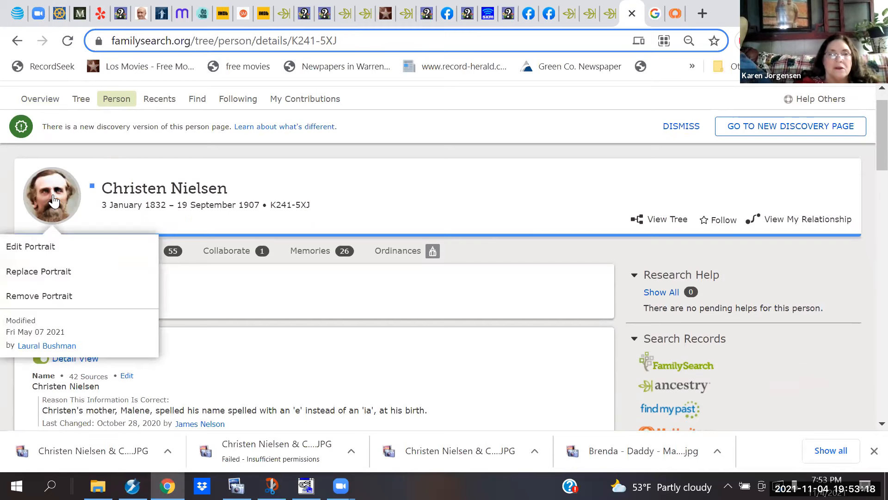
{"action": "left_click", "coordinate": [36, 250]}
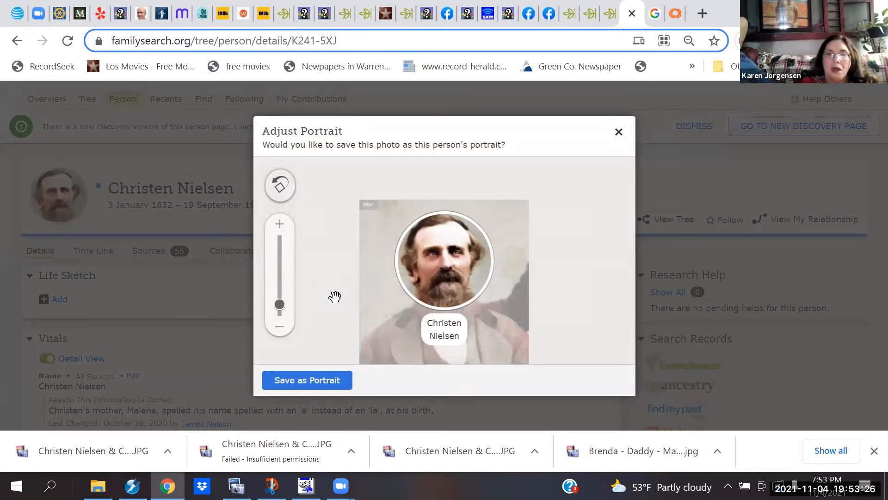
{"action": "left_click", "coordinate": [619, 133]}
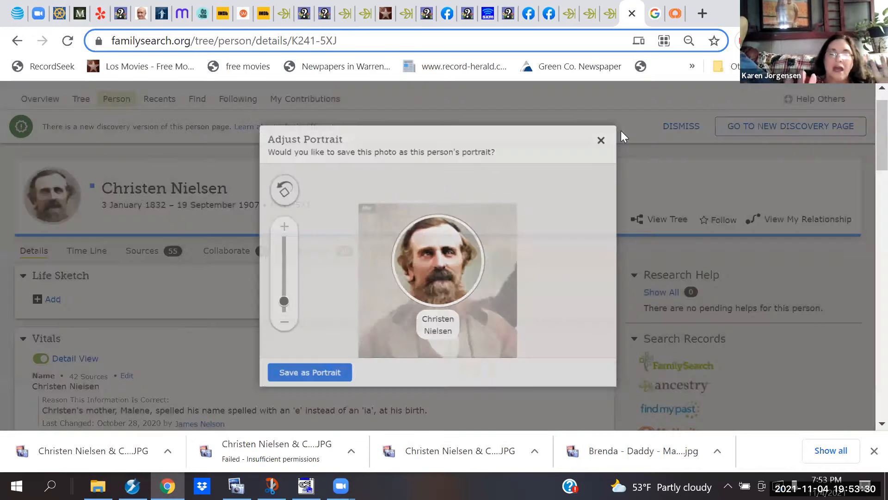
{"action": "left_click", "coordinate": [50, 203]}
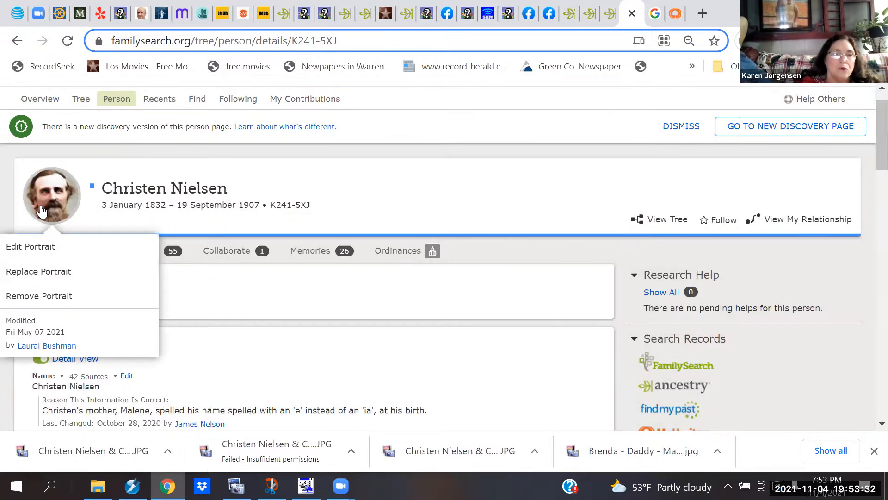
{"action": "left_click", "coordinate": [54, 273]}
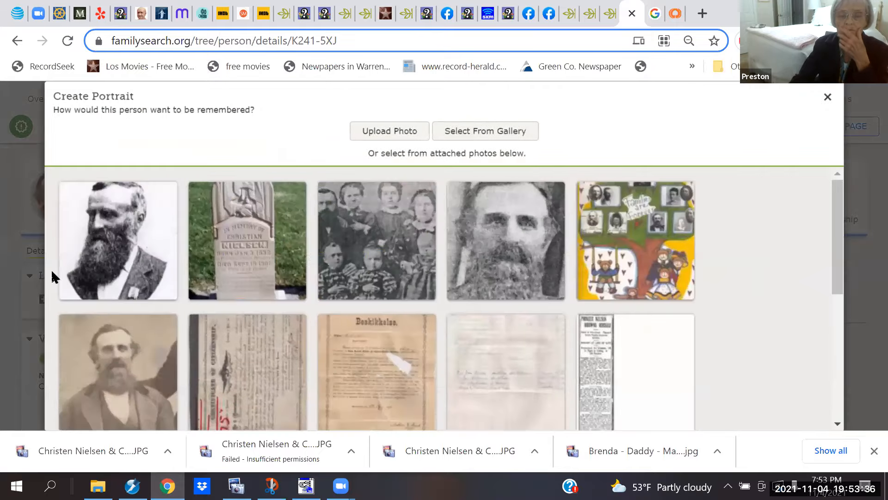
Step: Pick the framed colour photo, crop and zoom it around his head, and save as portrait
{"action": "left_click_drag", "start_coordinate": [842, 198], "coordinate": [834, 331]}
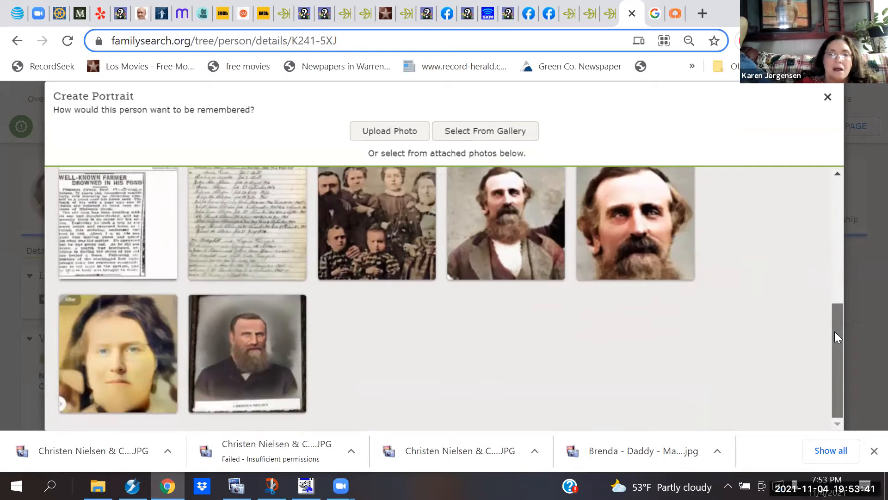
{"action": "left_click", "coordinate": [237, 353]}
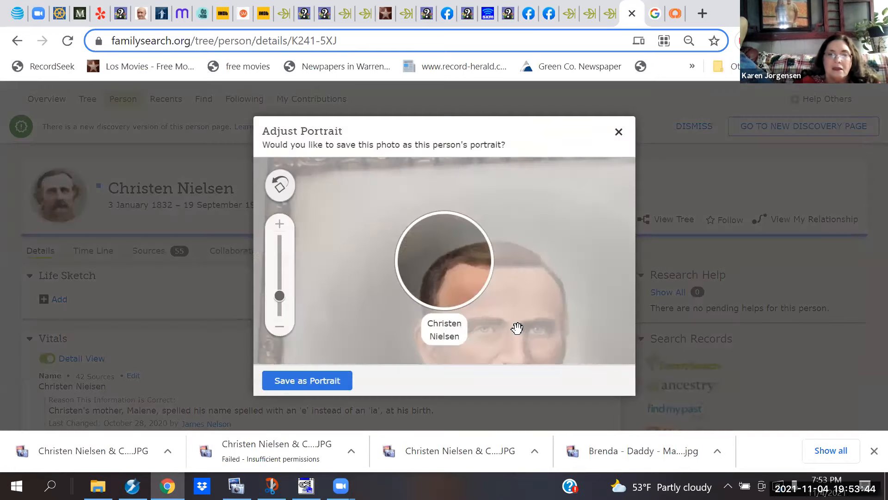
{"action": "left_click_drag", "start_coordinate": [577, 274], "coordinate": [578, 234]}
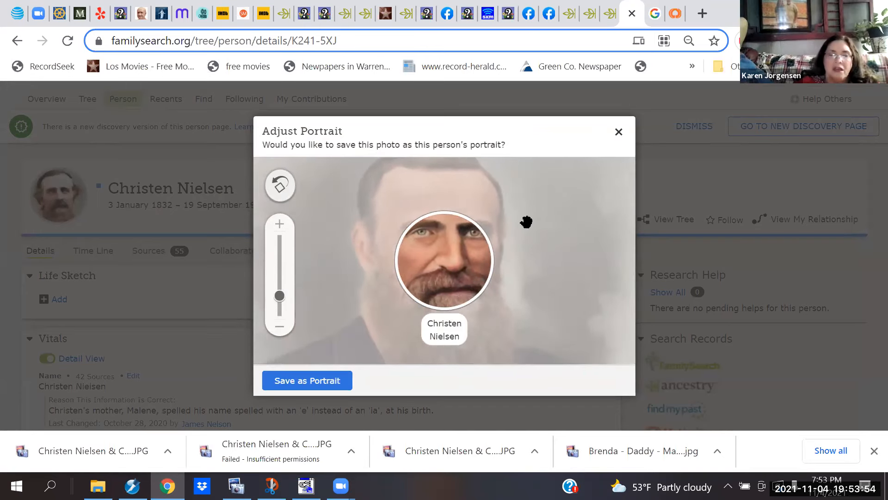
{"action": "left_click_drag", "start_coordinate": [280, 297], "coordinate": [289, 313]}
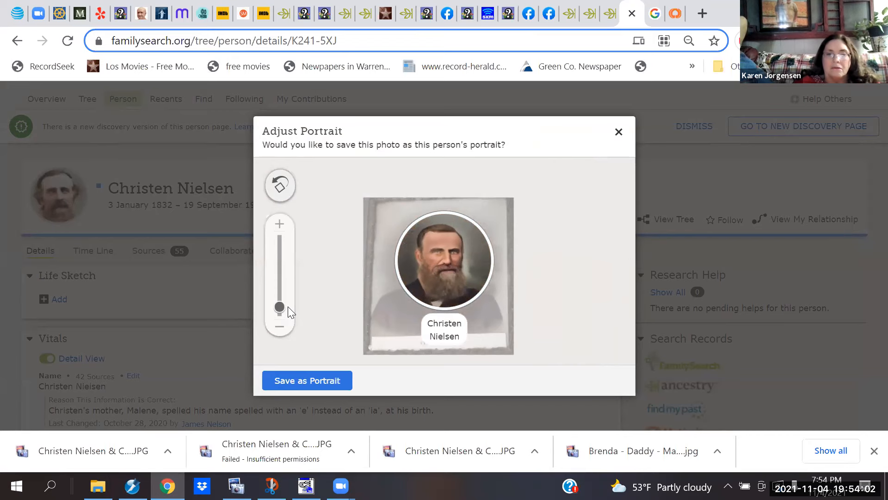
{"action": "left_click", "coordinate": [283, 378]}
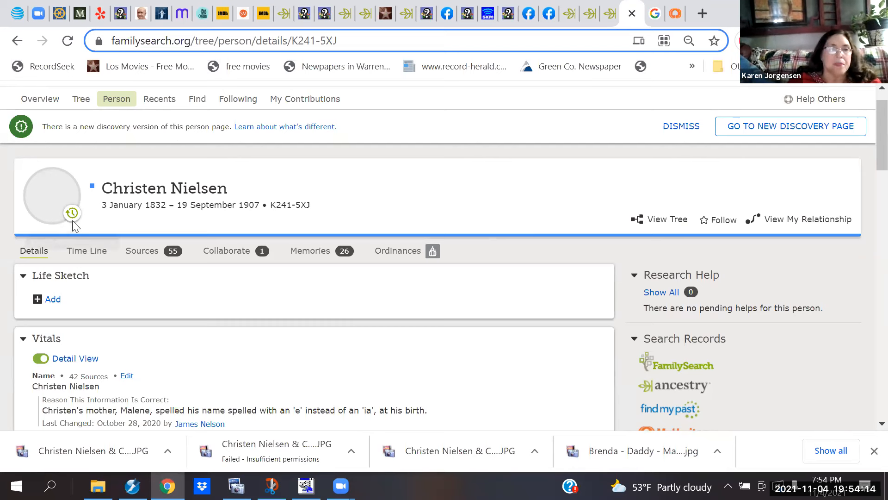
{"action": "mouse_move", "coordinate": [72, 219]}
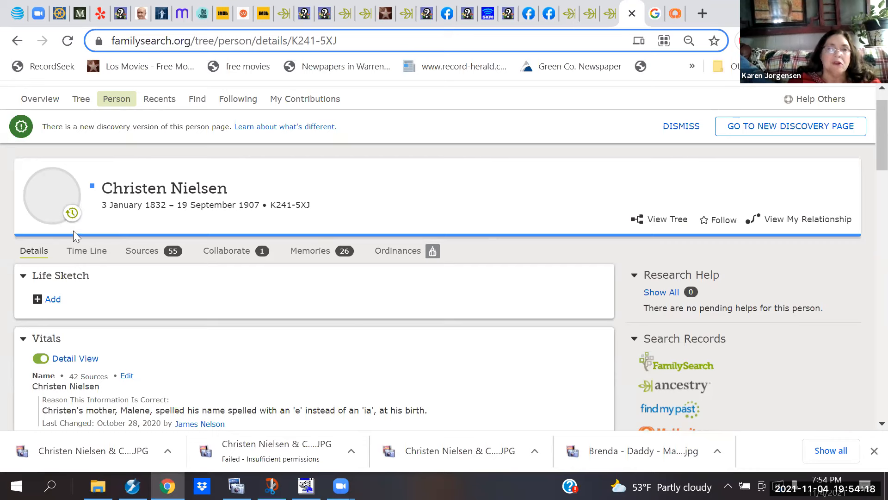
{"action": "left_click", "coordinate": [61, 45]}
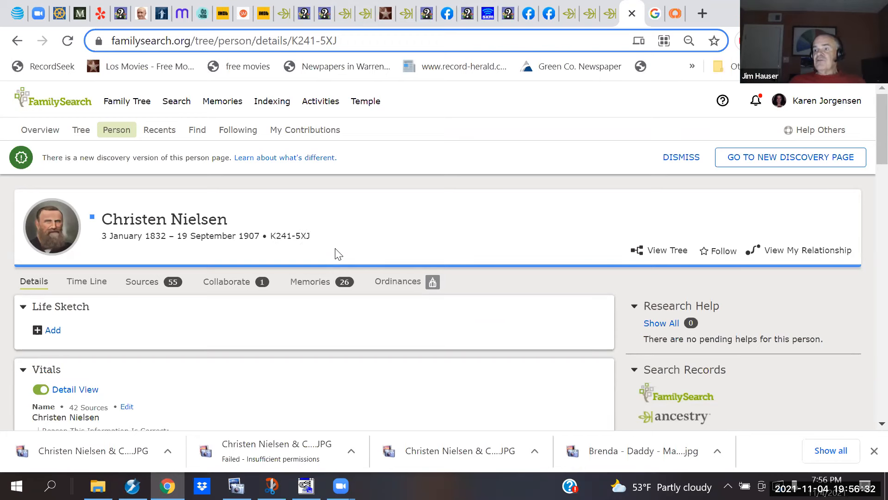
{"action": "left_click", "coordinate": [311, 284]}
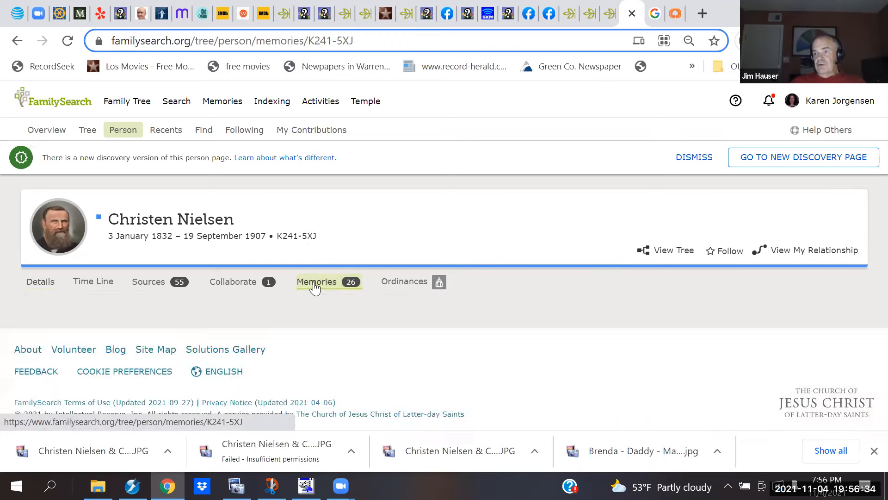
{"action": "scroll", "coordinate": [315, 287], "scroll_direction": "down", "scroll_amount": 4}
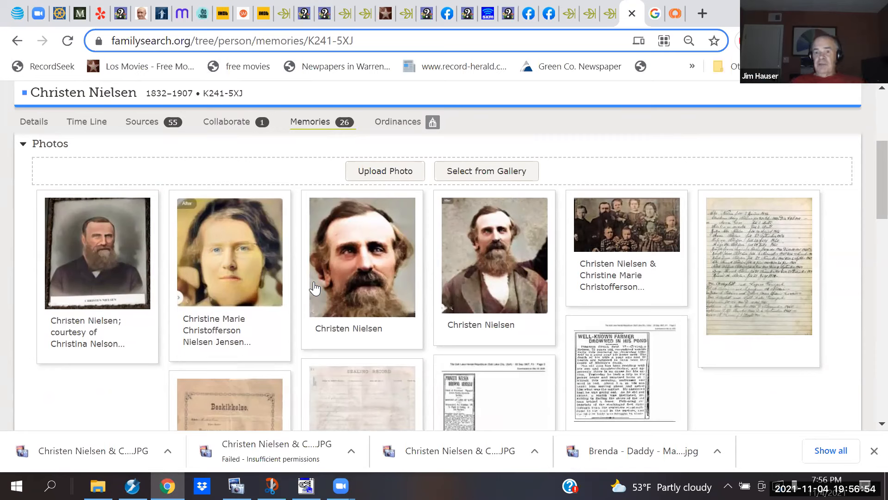
{"action": "scroll", "coordinate": [315, 288], "scroll_direction": "up", "scroll_amount": 4}
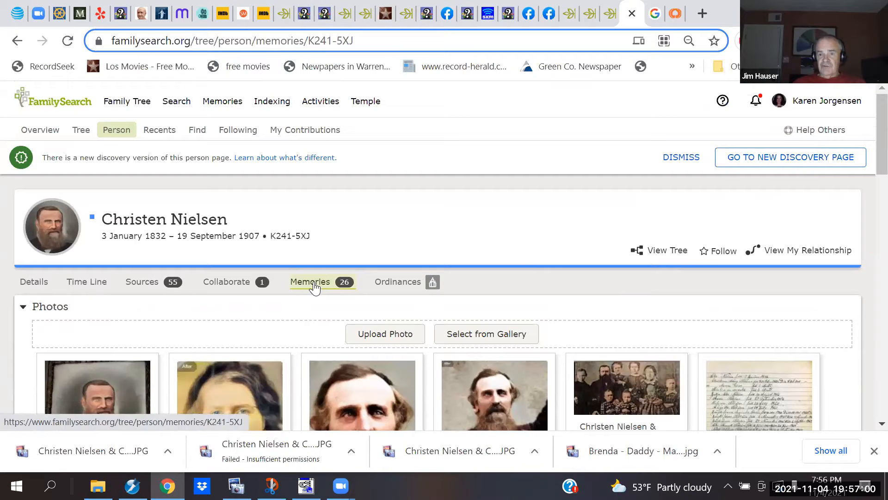
{"action": "scroll", "coordinate": [314, 288], "scroll_direction": "down", "scroll_amount": 1}
{"action": "scroll", "coordinate": [314, 289], "scroll_direction": "up", "scroll_amount": 1}
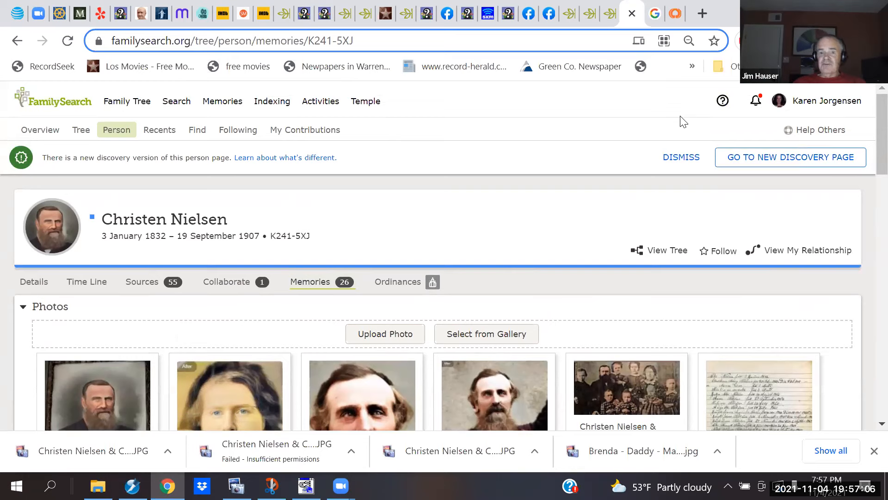
{"action": "left_click_drag", "start_coordinate": [702, 117], "coordinate": [793, 147]}
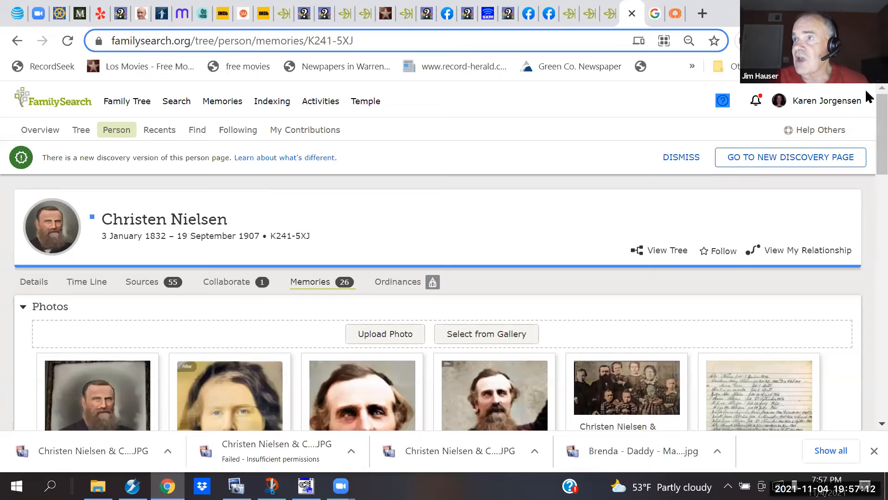
{"action": "scroll", "coordinate": [865, 98], "scroll_direction": "down", "scroll_amount": 1}
{"action": "scroll", "coordinate": [866, 102], "scroll_direction": "up", "scroll_amount": 1}
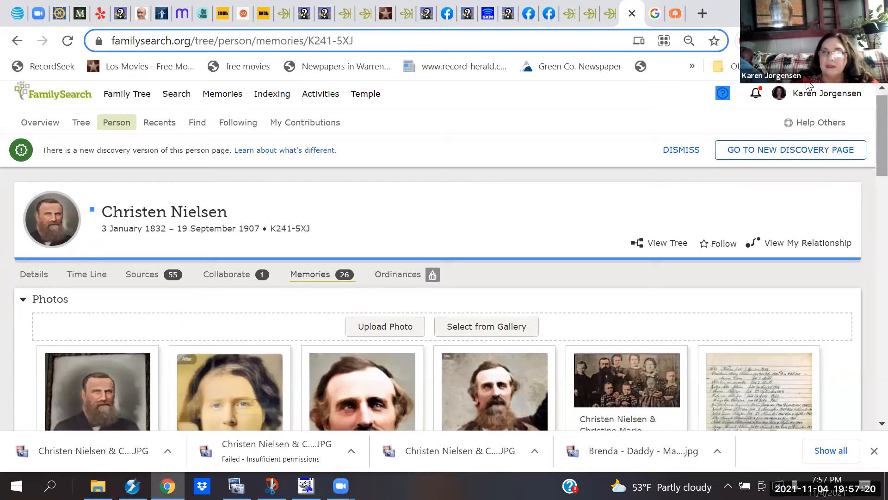
Step: Search the Help Center for 'arrange photos in memories' and scroll through the results
{"action": "left_click", "coordinate": [722, 94]}
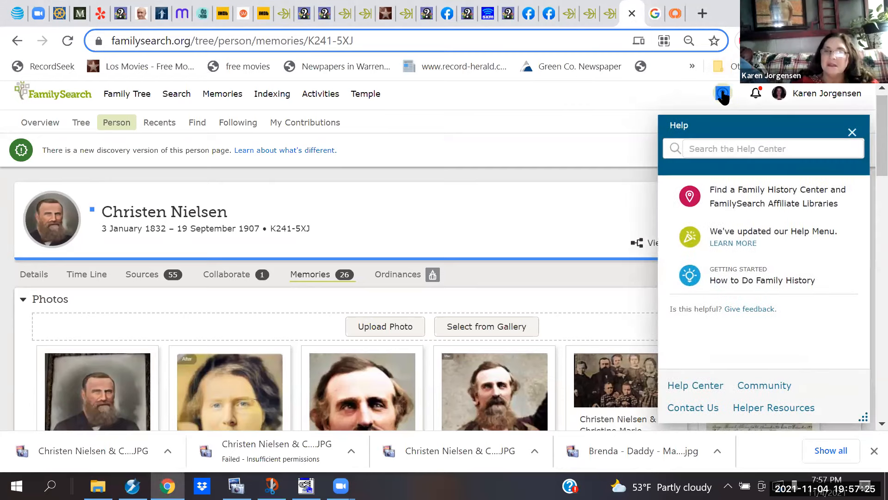
{"action": "left_click", "coordinate": [714, 151]}
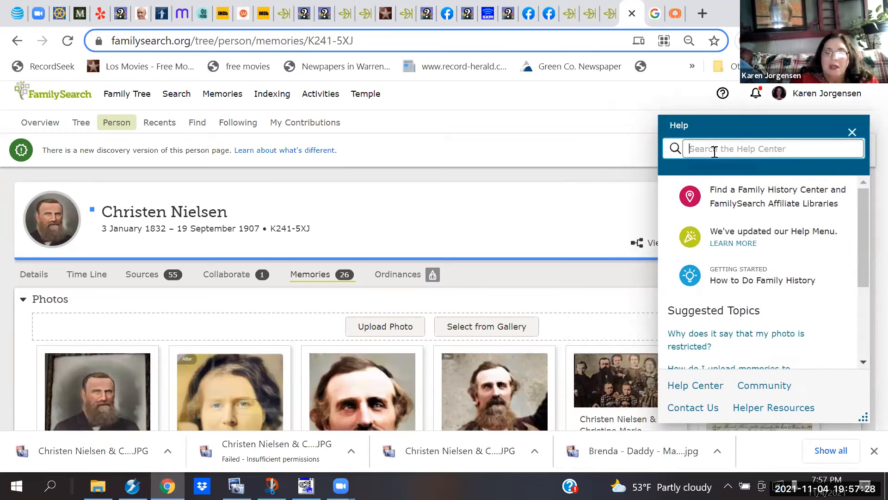
{"action": "type", "text": "arr"}
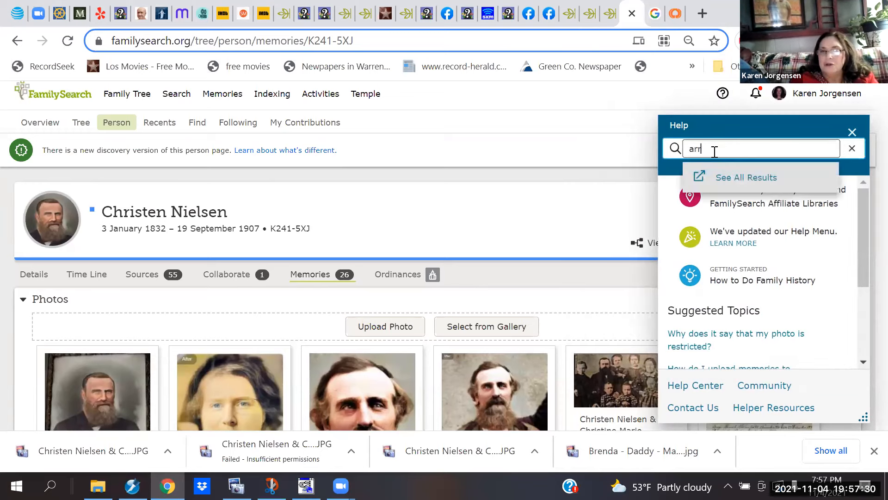
{"action": "type", "text": "ange phot"}
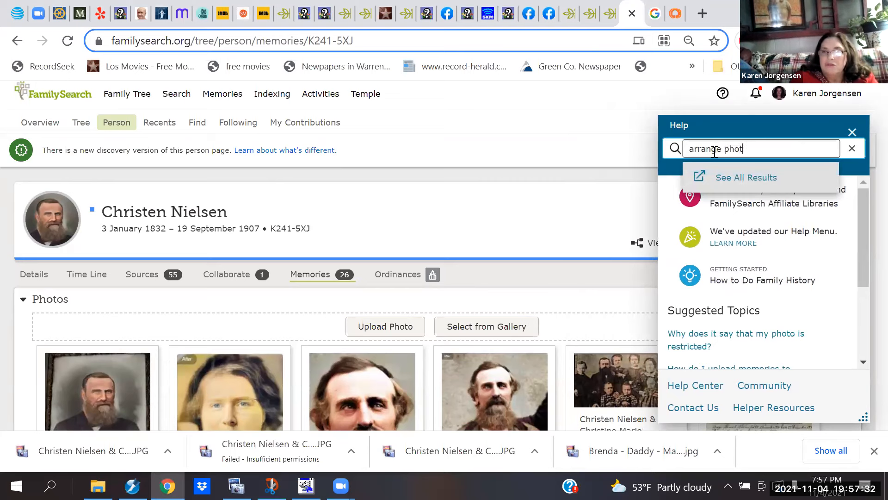
{"action": "type", "text": "os in"}
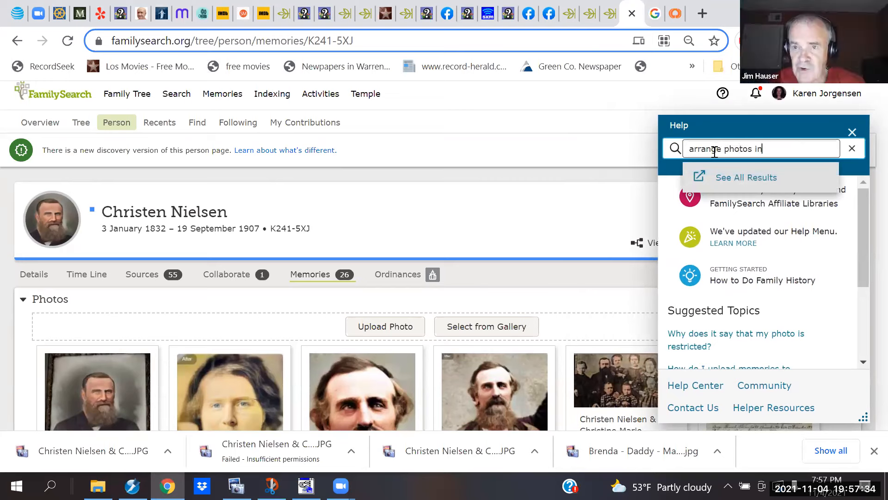
{"action": "type", "text": " memories"}
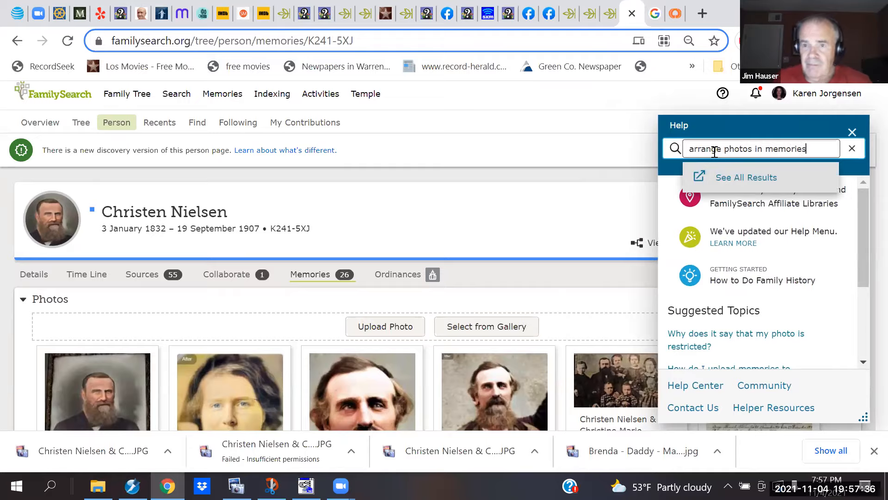
{"action": "key", "text": "Return"}
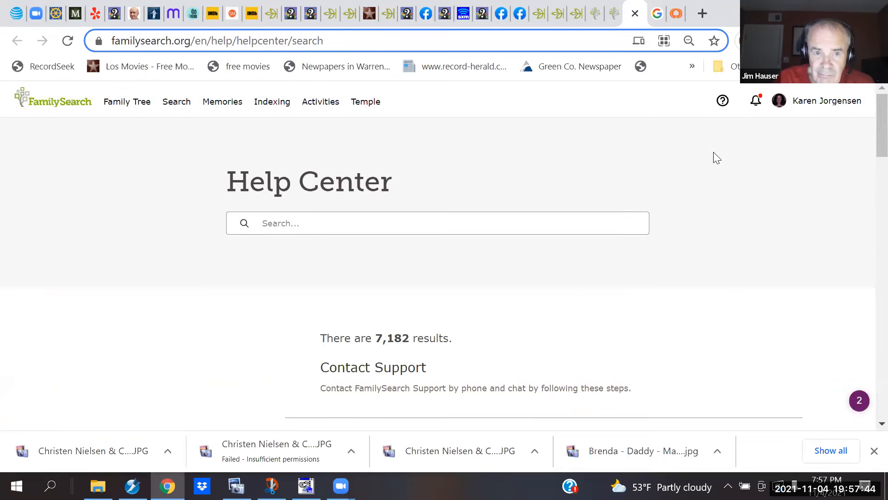
{"action": "scroll", "coordinate": [717, 158], "scroll_direction": "down", "scroll_amount": 4}
{"action": "scroll", "coordinate": [717, 157], "scroll_direction": "down", "scroll_amount": 5}
{"action": "scroll", "coordinate": [716, 158], "scroll_direction": "down", "scroll_amount": 5}
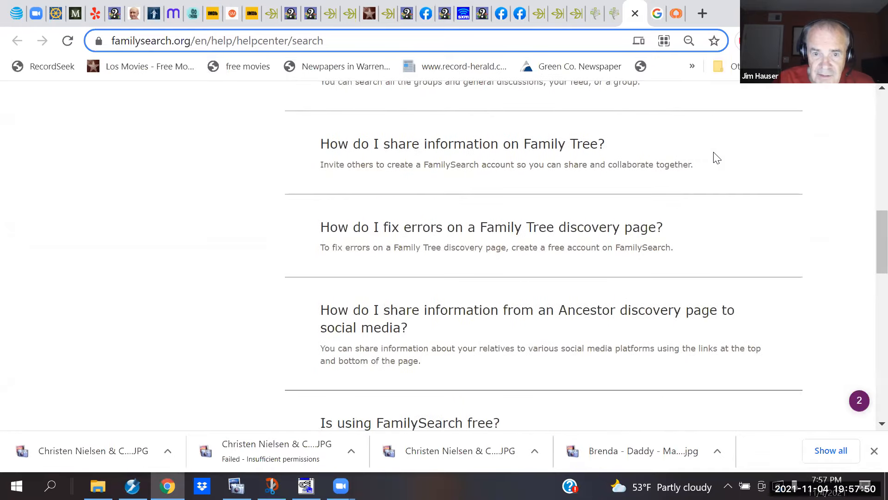
{"action": "scroll", "coordinate": [716, 158], "scroll_direction": "down", "scroll_amount": 5}
{"action": "scroll", "coordinate": [717, 158], "scroll_direction": "down", "scroll_amount": 7}
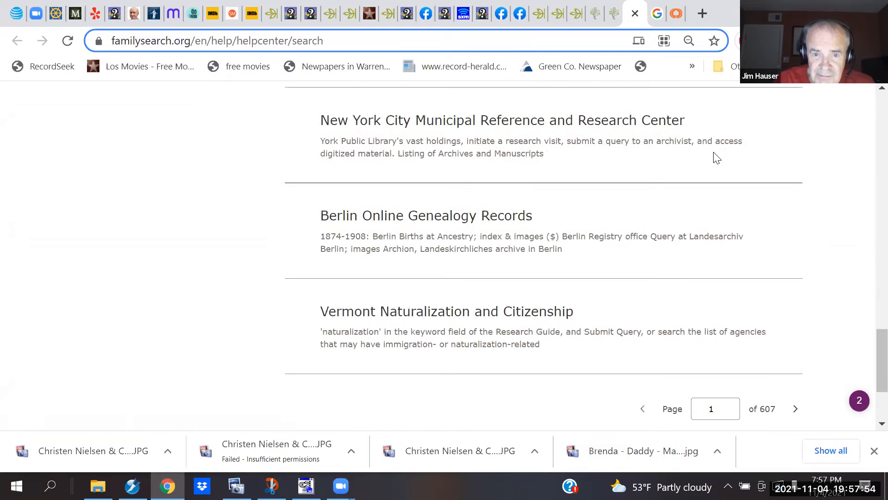
{"action": "scroll", "coordinate": [716, 158], "scroll_direction": "down", "scroll_amount": 3}
{"action": "scroll", "coordinate": [717, 158], "scroll_direction": "up", "scroll_amount": 1}
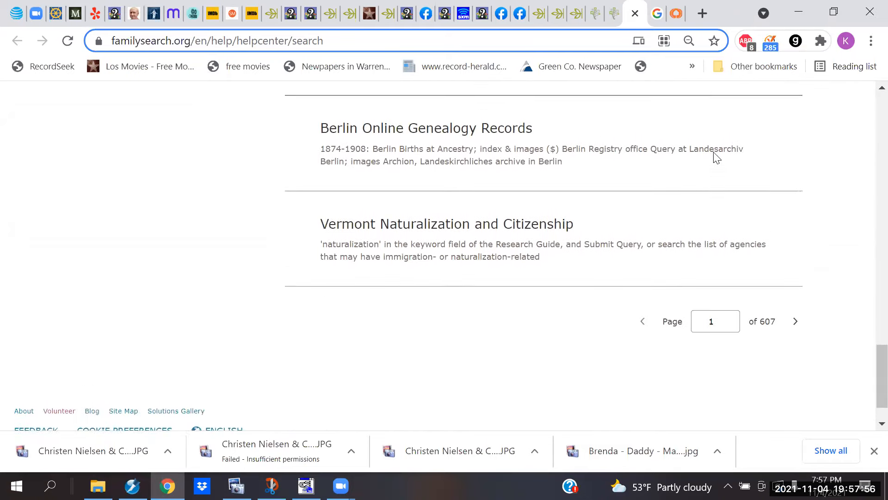
{"action": "scroll", "coordinate": [716, 158], "scroll_direction": "up", "scroll_amount": 20}
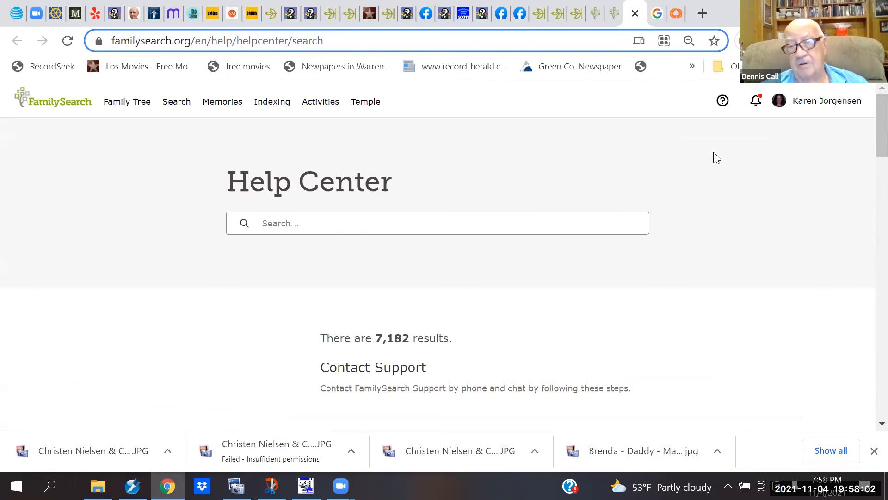
{"action": "left_click", "coordinate": [615, 15]}
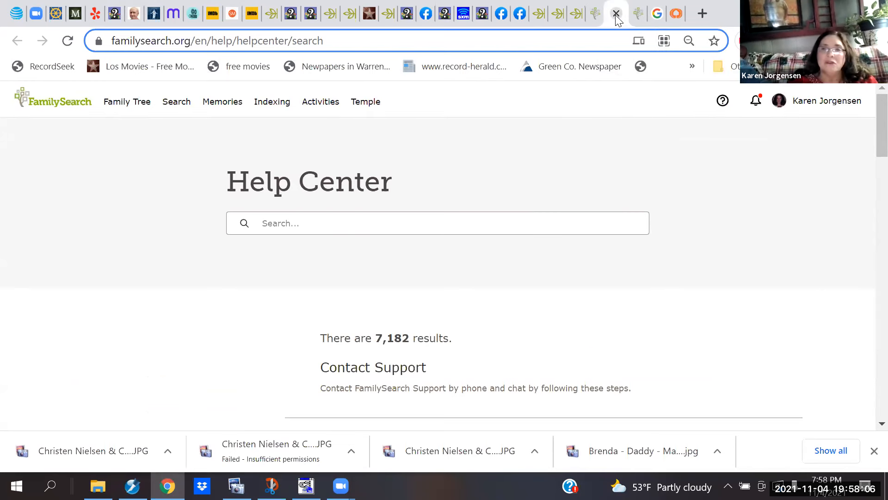
{"action": "left_click", "coordinate": [641, 13]}
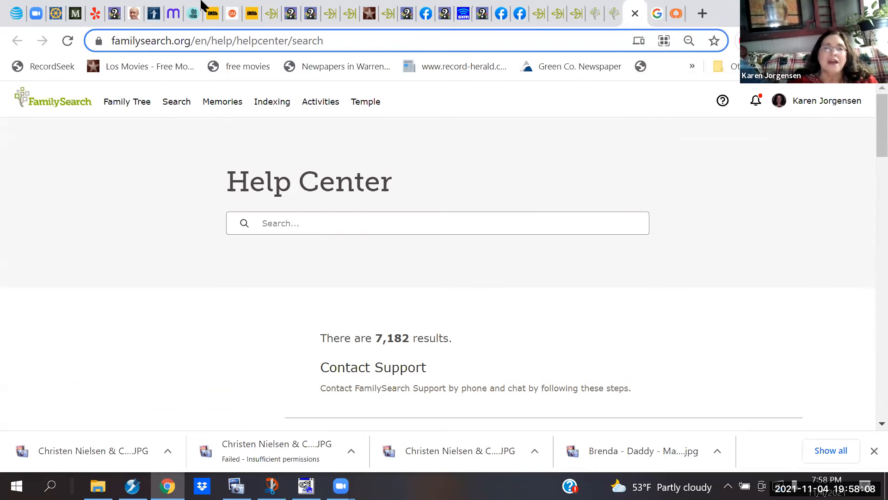
{"action": "left_click", "coordinate": [609, 19]}
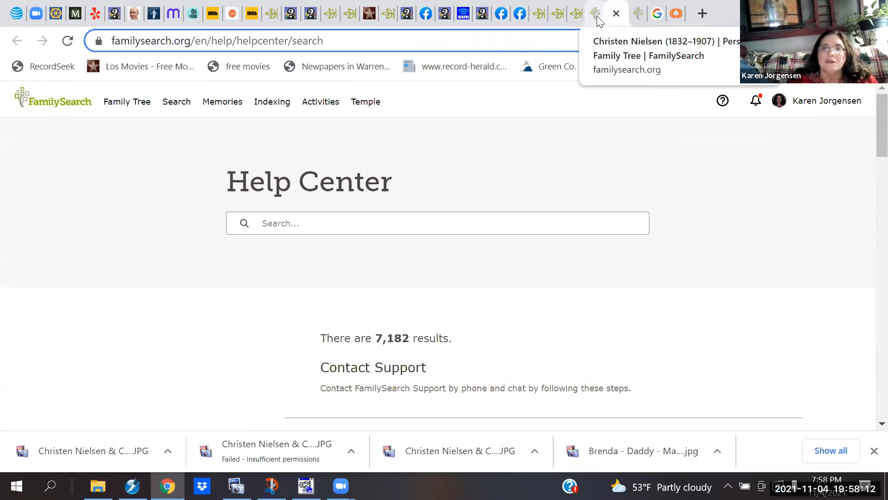
Step: Search help for 'arrange memories gallery' and open the article on arranging Memories Gallery items
{"action": "left_click", "coordinate": [596, 16]}
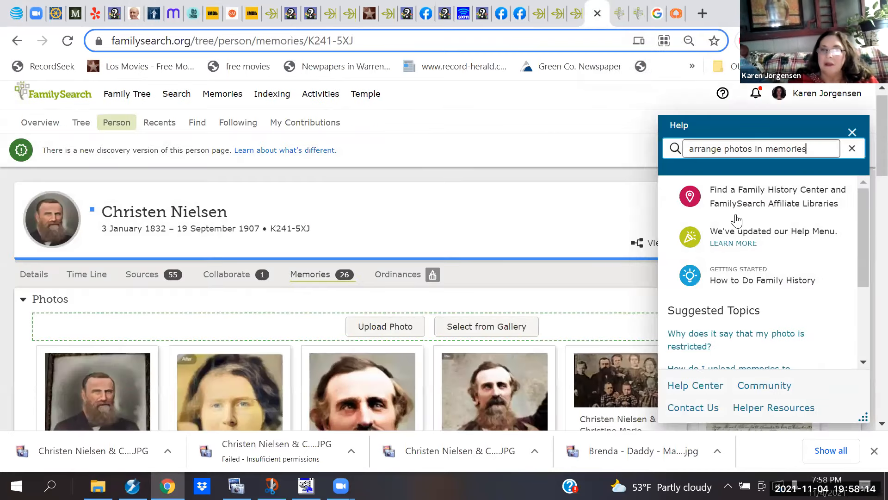
{"action": "left_click", "coordinate": [852, 132]}
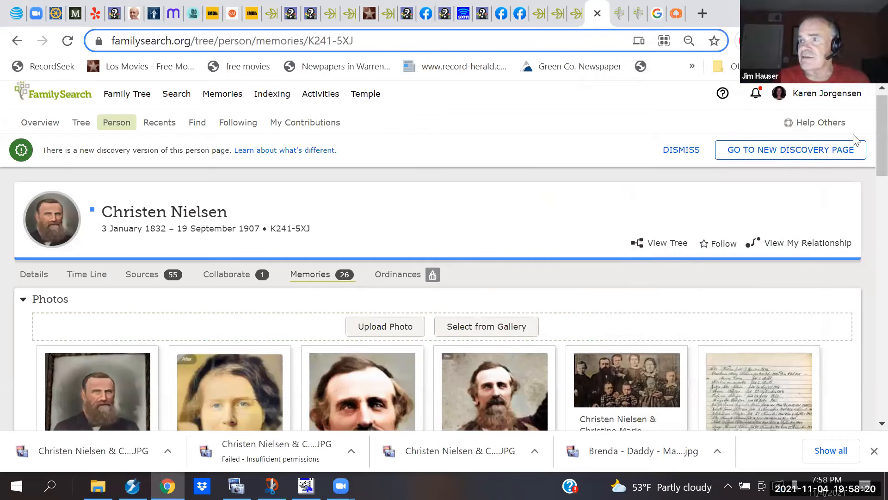
{"action": "left_click", "coordinate": [723, 94]}
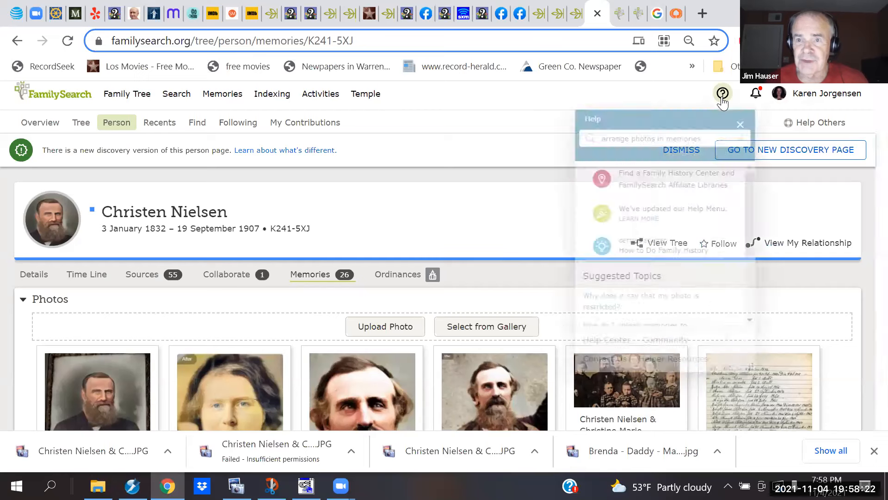
{"action": "left_click", "coordinate": [721, 143]}
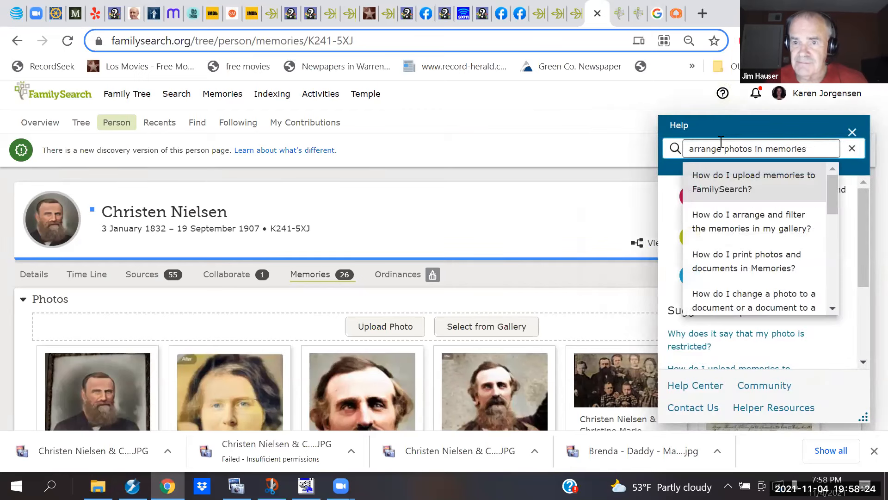
{"action": "key", "text": "Up"}
{"action": "key", "text": "Escape"}
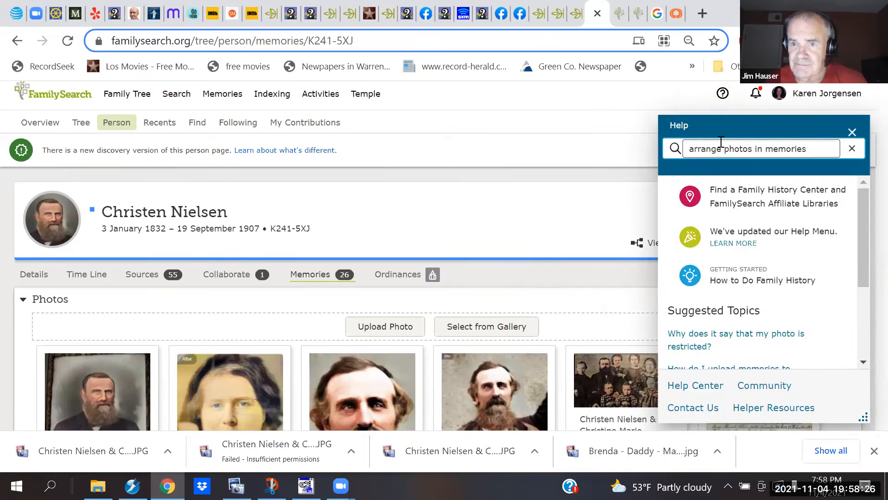
{"action": "key", "text": "Home"}
{"action": "key", "text": "shift+End"}
{"action": "type", "text": "arra"}
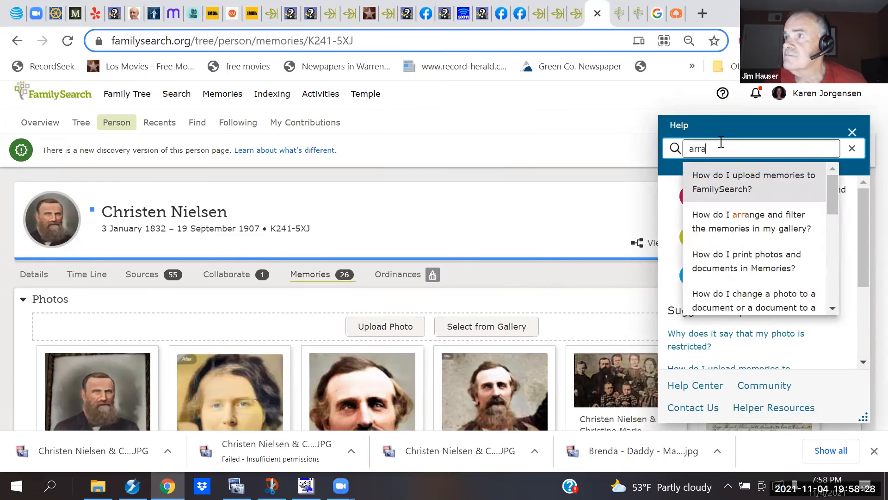
{"action": "type", "text": "nge m"}
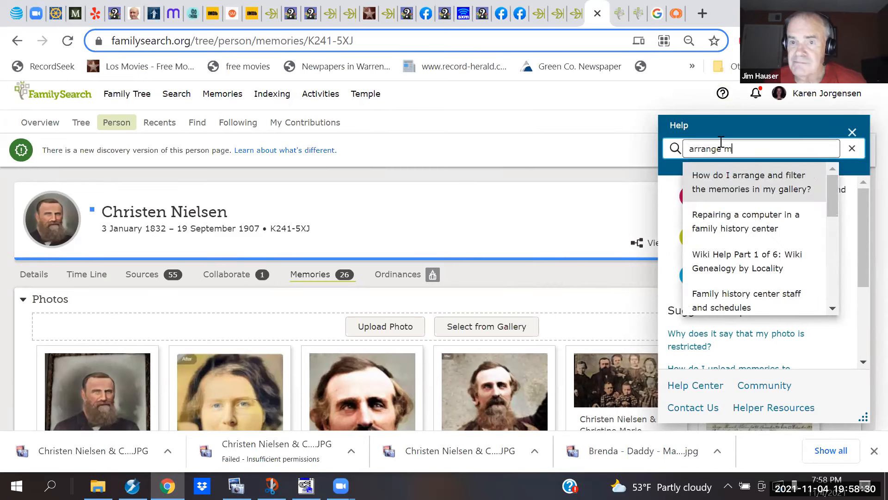
{"action": "type", "text": "emori"}
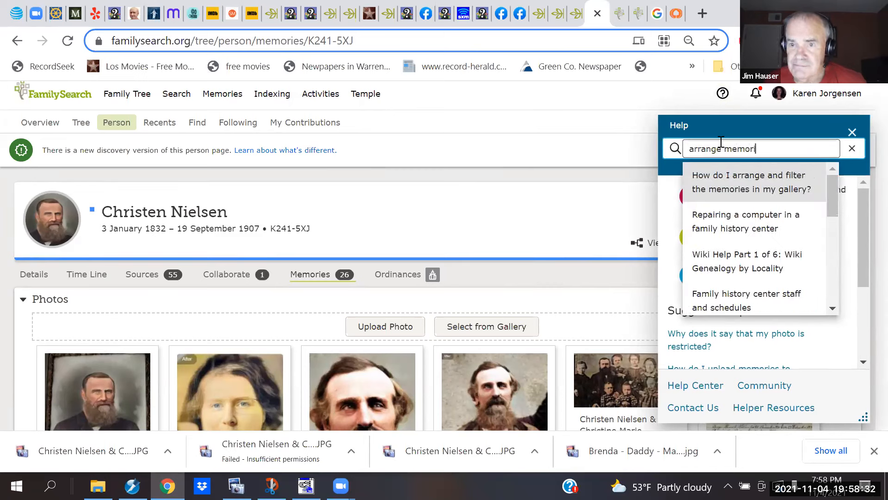
{"action": "type", "text": "es gallery"}
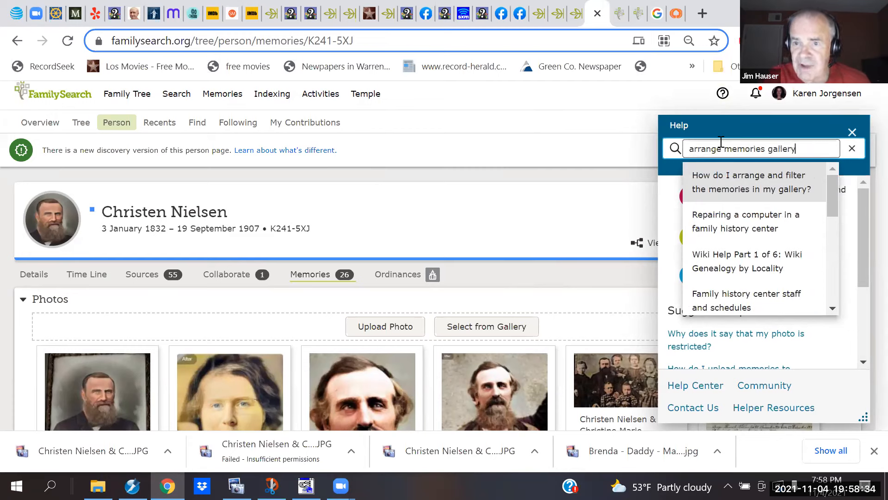
{"action": "key", "text": "Return"}
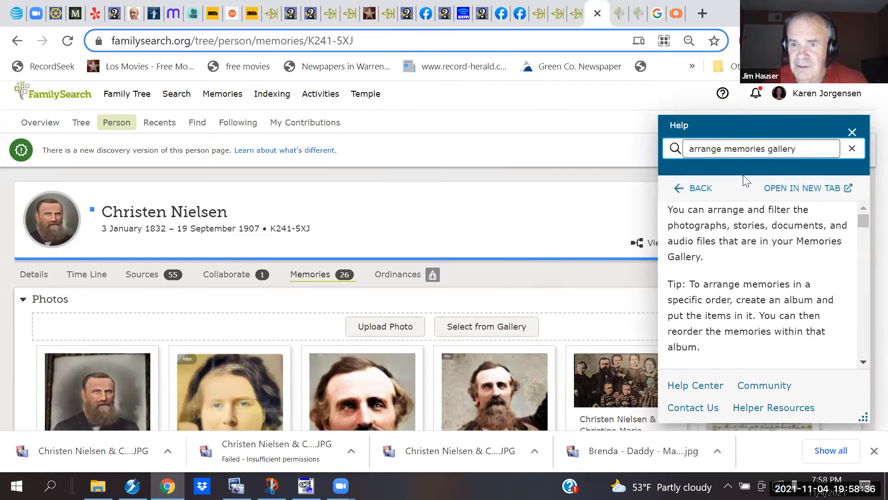
{"action": "left_click", "coordinate": [814, 267]}
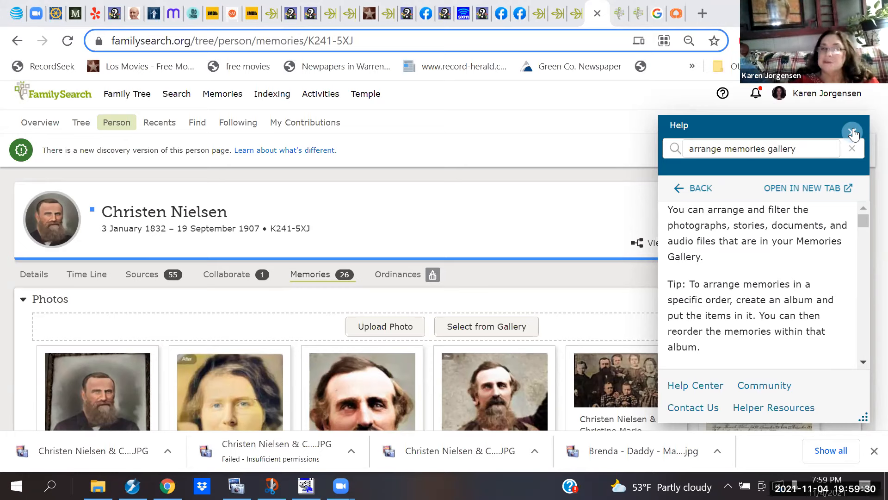
Step: Close the Help panel and scroll through Christen Nielsen's Photos gallery
{"action": "left_click", "coordinate": [853, 133]}
{"action": "left_click", "coordinate": [853, 133]}
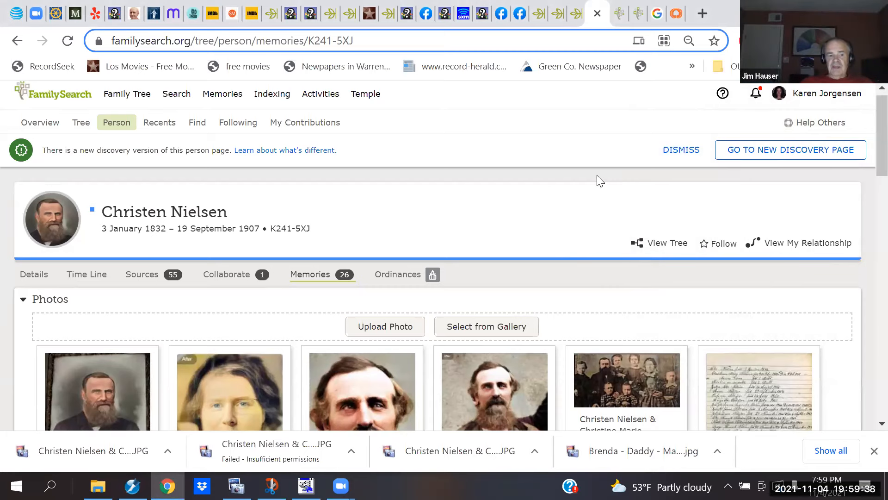
{"action": "scroll", "coordinate": [600, 181], "scroll_direction": "down", "scroll_amount": 3}
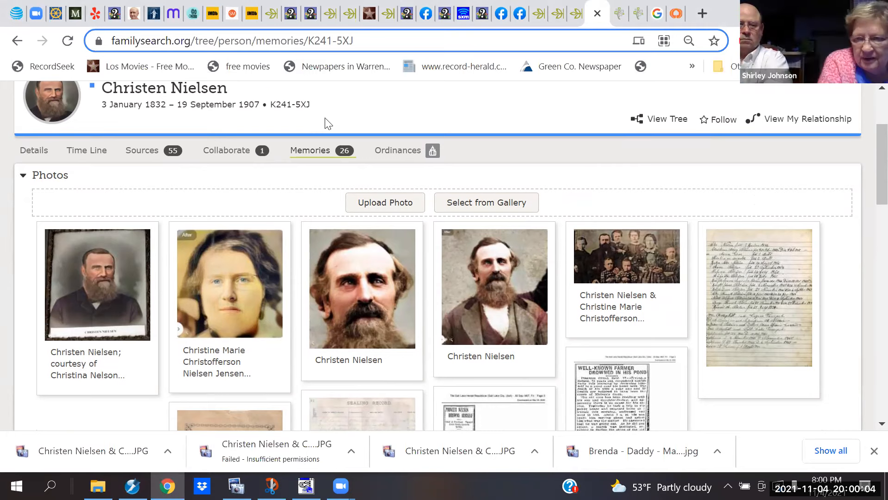
{"action": "scroll", "coordinate": [343, 94], "scroll_direction": "up", "scroll_amount": 3}
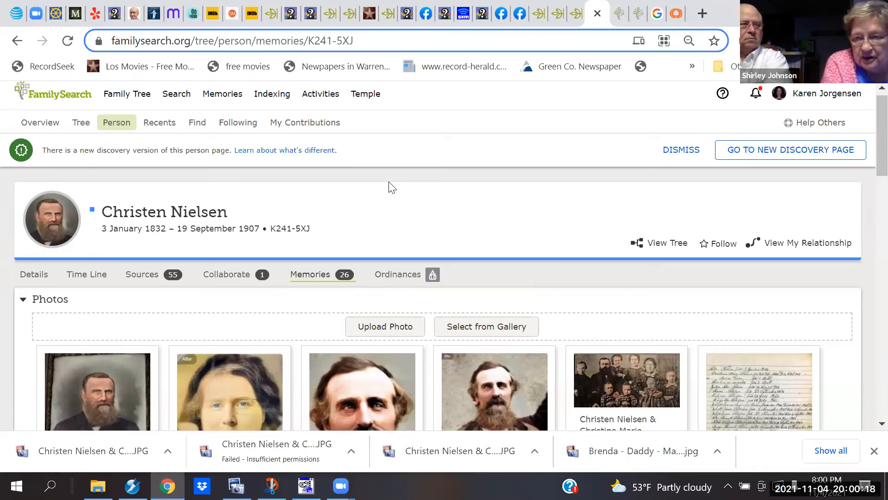
{"action": "scroll", "coordinate": [390, 188], "scroll_direction": "down", "scroll_amount": 1}
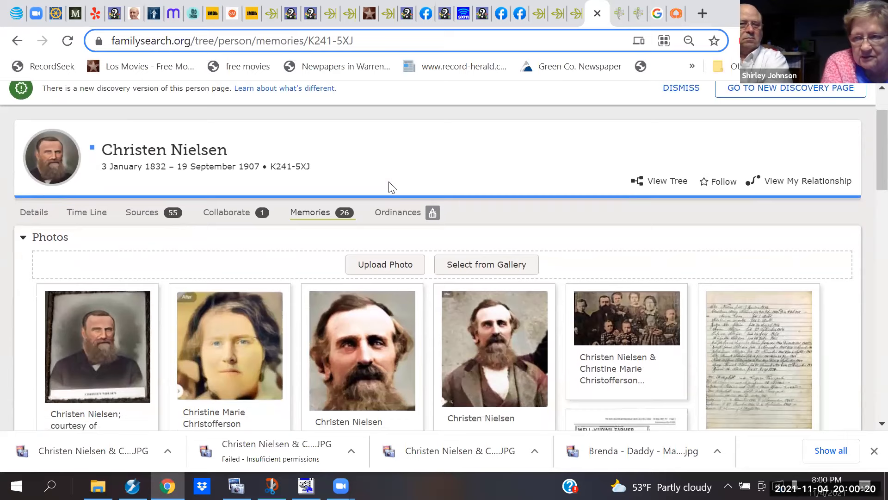
{"action": "scroll", "coordinate": [390, 187], "scroll_direction": "down", "scroll_amount": 1}
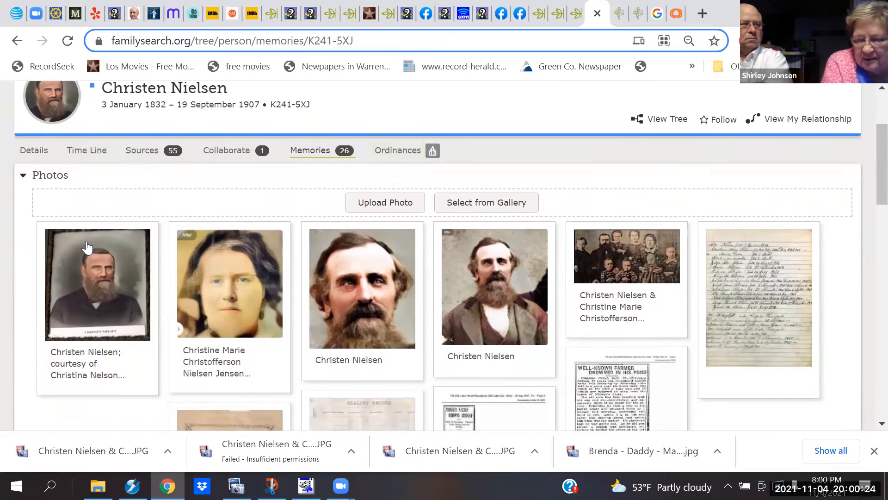
Step: Open the first photo memory and scroll through its Details, Description and Contributed By
{"action": "left_click", "coordinate": [99, 286]}
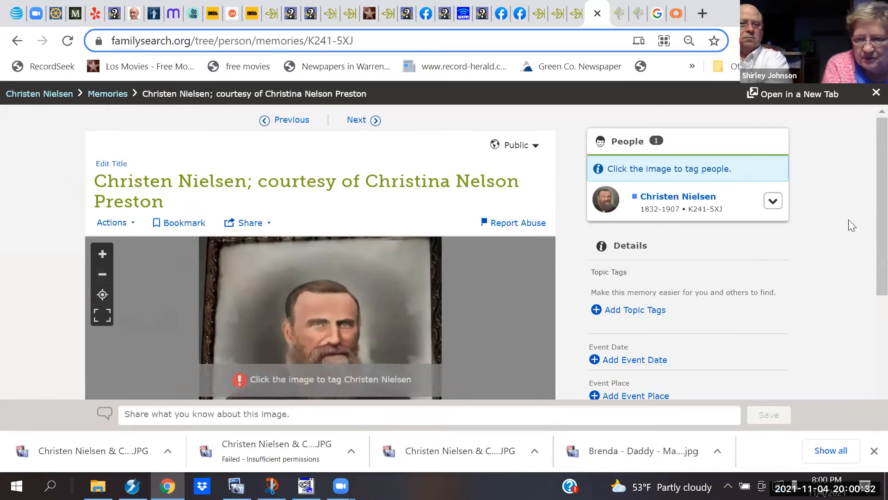
{"action": "scroll", "coordinate": [849, 221], "scroll_direction": "down", "scroll_amount": 3}
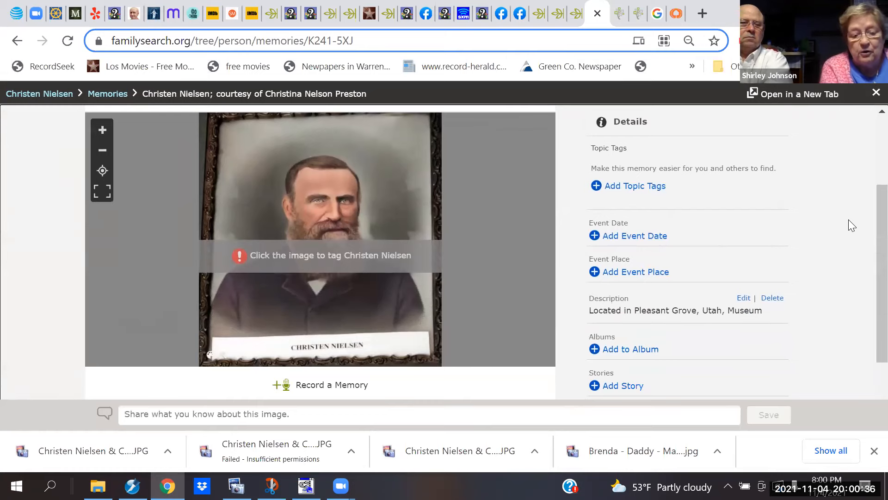
{"action": "scroll", "coordinate": [849, 220], "scroll_direction": "down", "scroll_amount": 1}
{"action": "scroll", "coordinate": [849, 219], "scroll_direction": "down", "scroll_amount": 2}
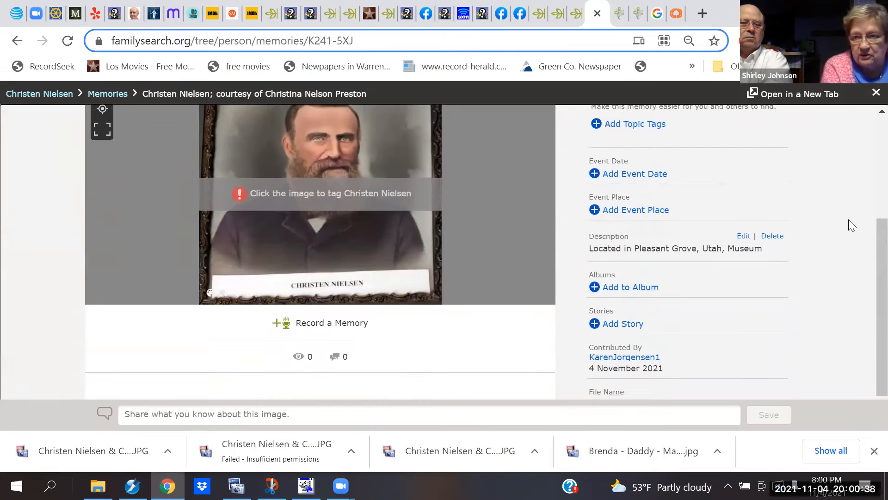
{"action": "scroll", "coordinate": [848, 219], "scroll_direction": "up", "scroll_amount": 2}
{"action": "scroll", "coordinate": [848, 219], "scroll_direction": "up", "scroll_amount": 1}
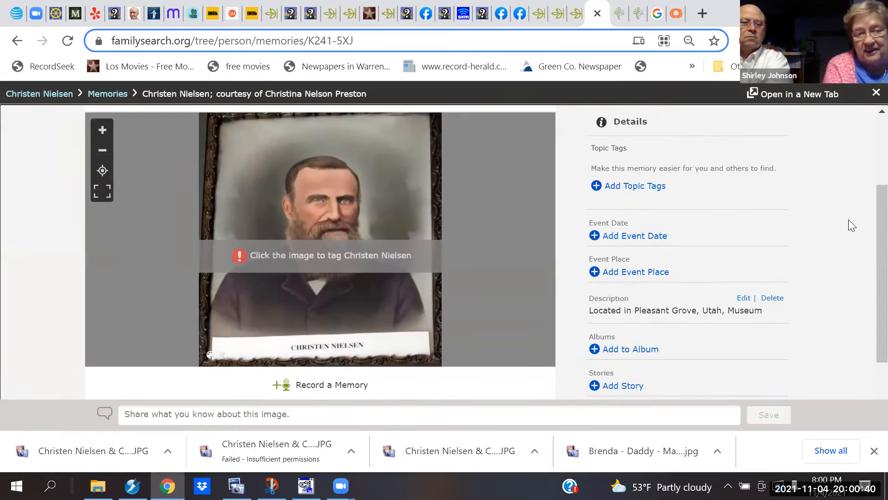
{"action": "scroll", "coordinate": [848, 219], "scroll_direction": "down", "scroll_amount": 3}
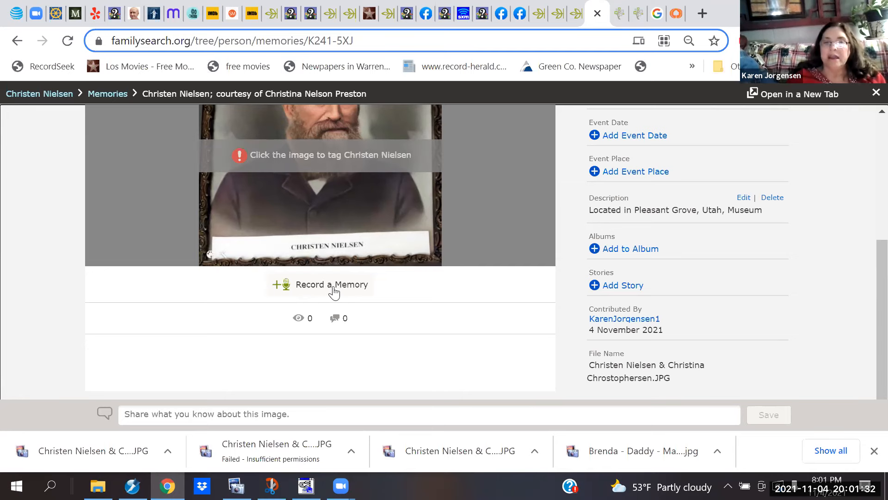
{"action": "scroll", "coordinate": [413, 314], "scroll_direction": "up", "scroll_amount": 2}
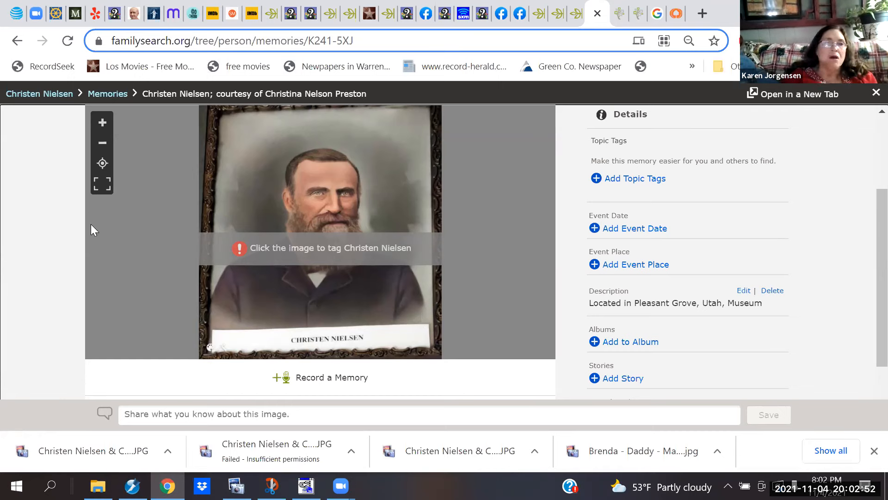
{"action": "left_click", "coordinate": [18, 40]}
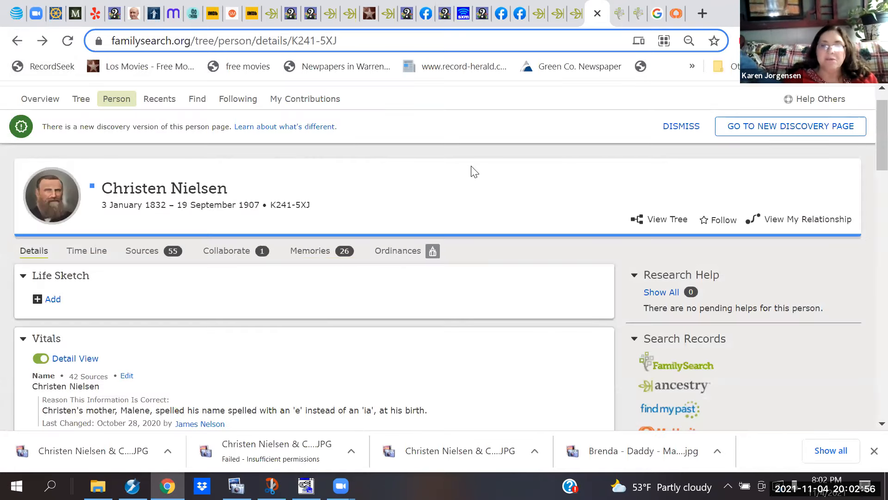
{"action": "scroll", "coordinate": [471, 166], "scroll_direction": "down", "scroll_amount": 1}
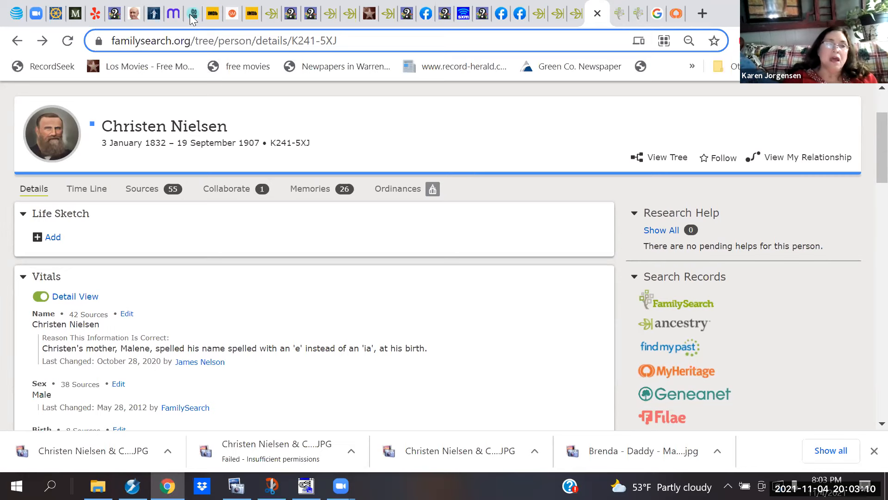
{"action": "left_click", "coordinate": [51, 141]}
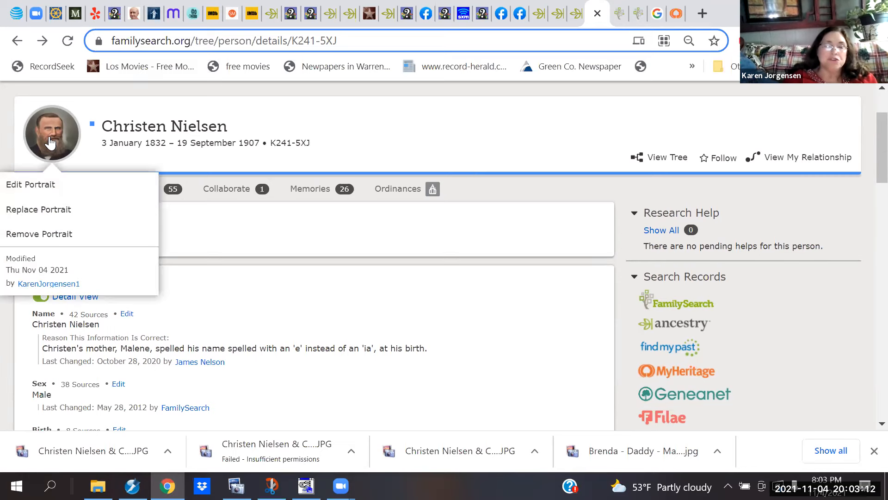
{"action": "left_click", "coordinate": [305, 253]}
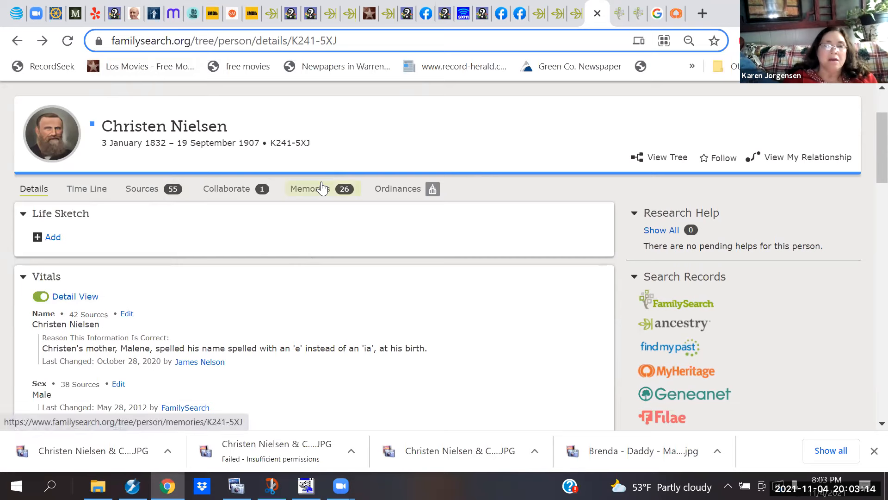
{"action": "scroll", "coordinate": [368, 142], "scroll_direction": "up", "scroll_amount": 2}
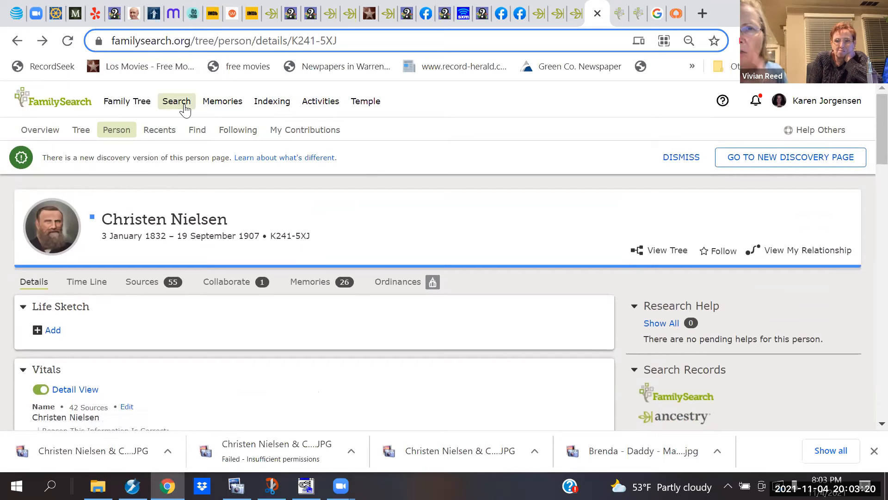
{"action": "left_click", "coordinate": [219, 105]}
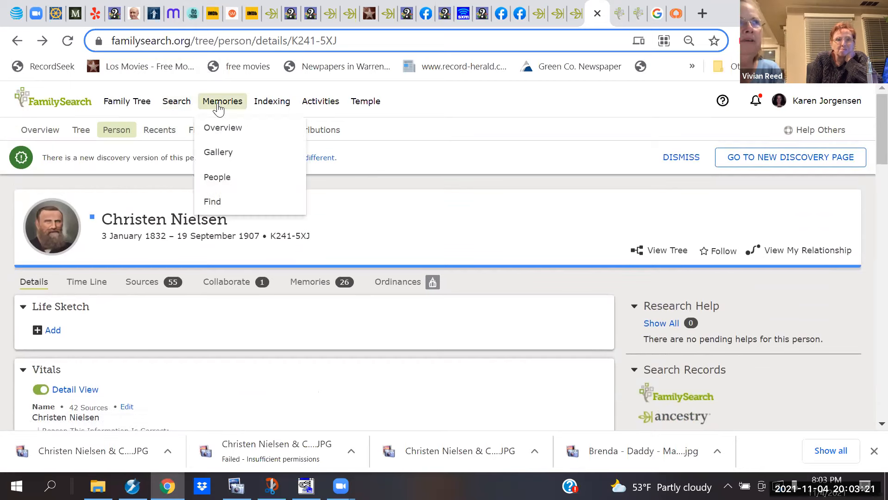
{"action": "left_click", "coordinate": [223, 157]}
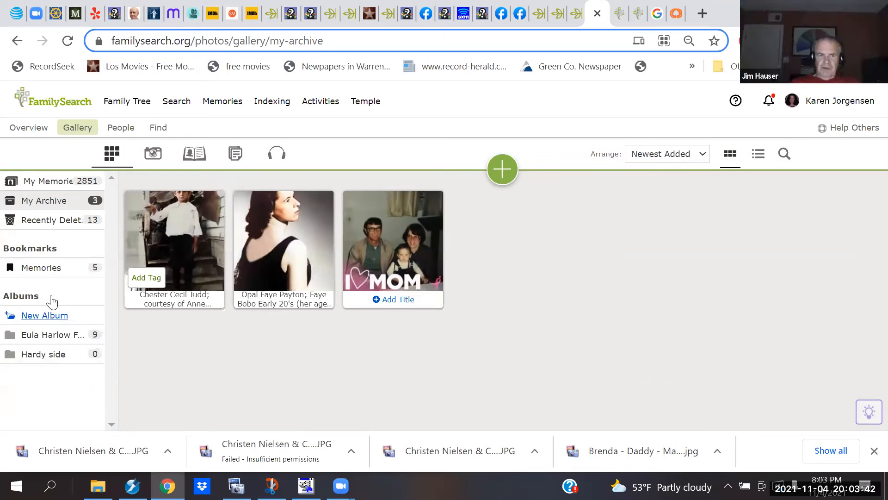
{"action": "left_click", "coordinate": [54, 182]}
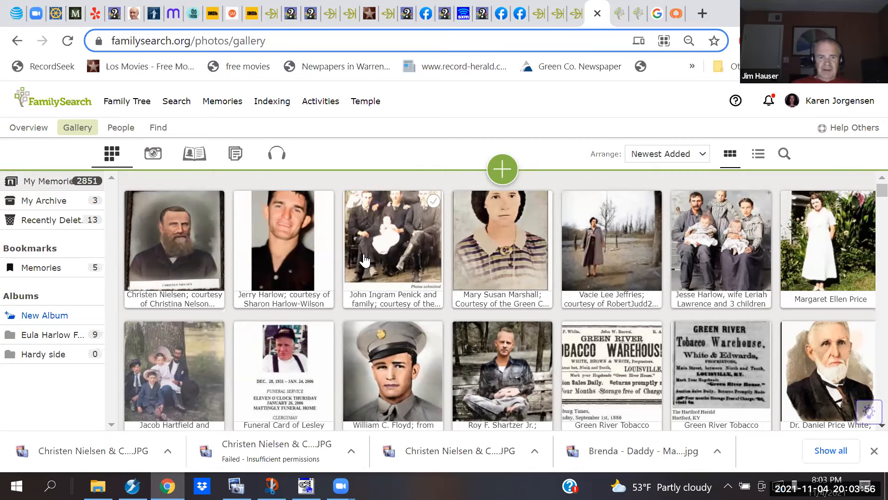
{"action": "left_click", "coordinate": [176, 236]}
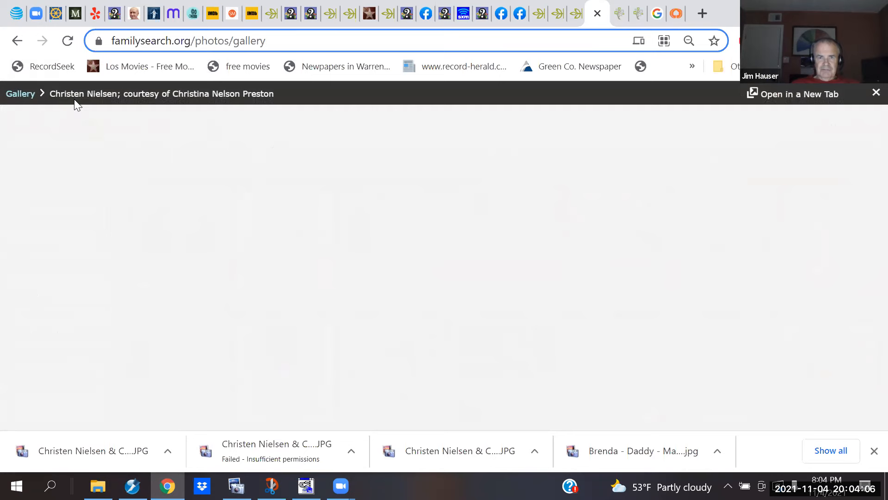
{"action": "left_click", "coordinate": [13, 43]}
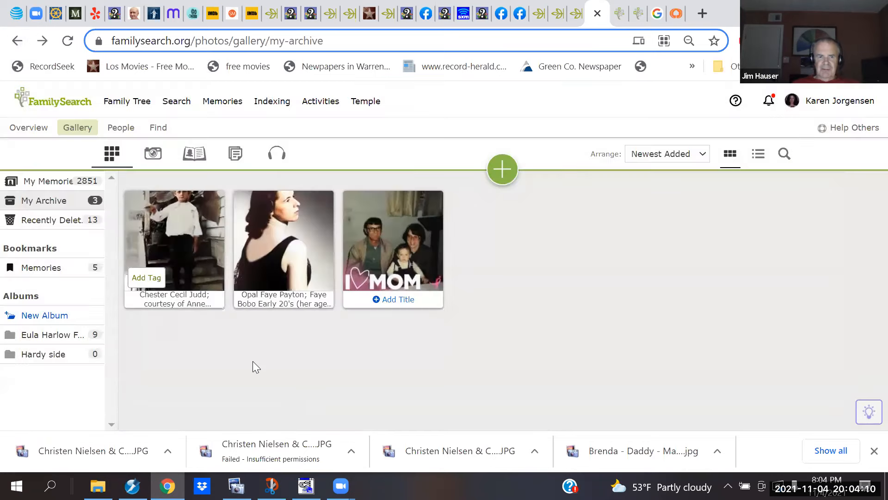
{"action": "left_click", "coordinate": [40, 200]}
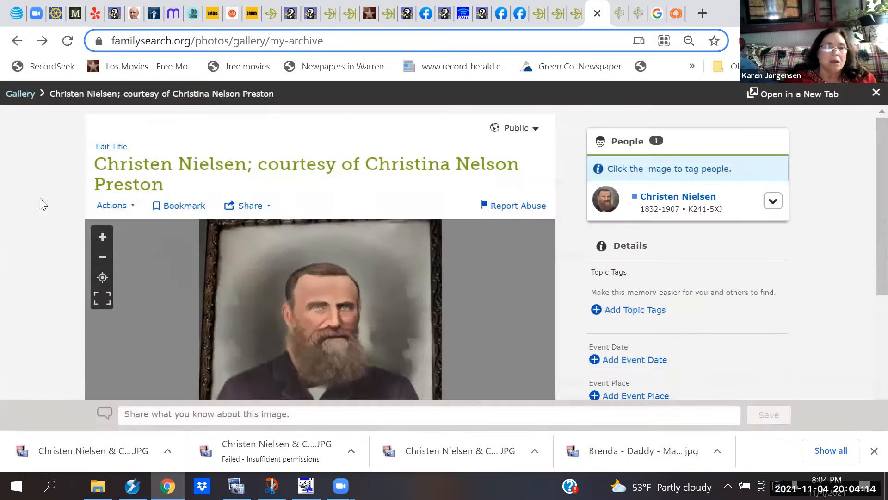
{"action": "left_click", "coordinate": [357, 334]}
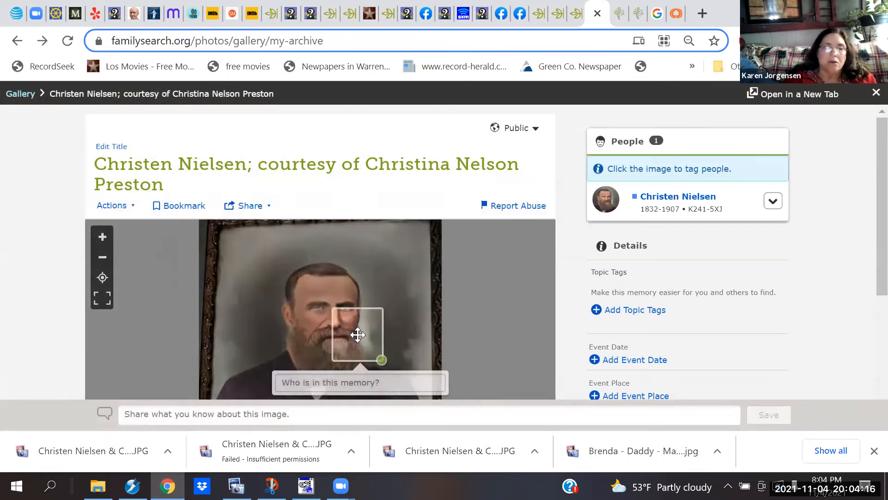
{"action": "left_click", "coordinate": [496, 307]}
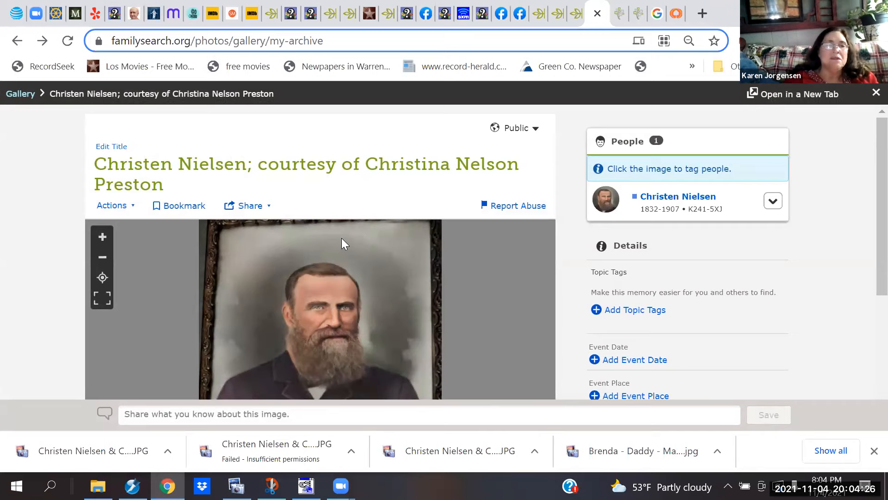
{"action": "left_click", "coordinate": [17, 41]}
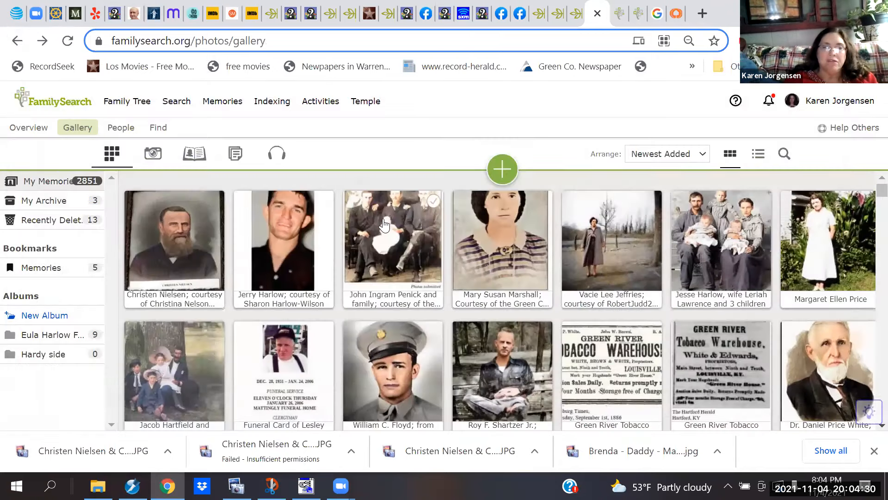
{"action": "left_click", "coordinate": [383, 218]}
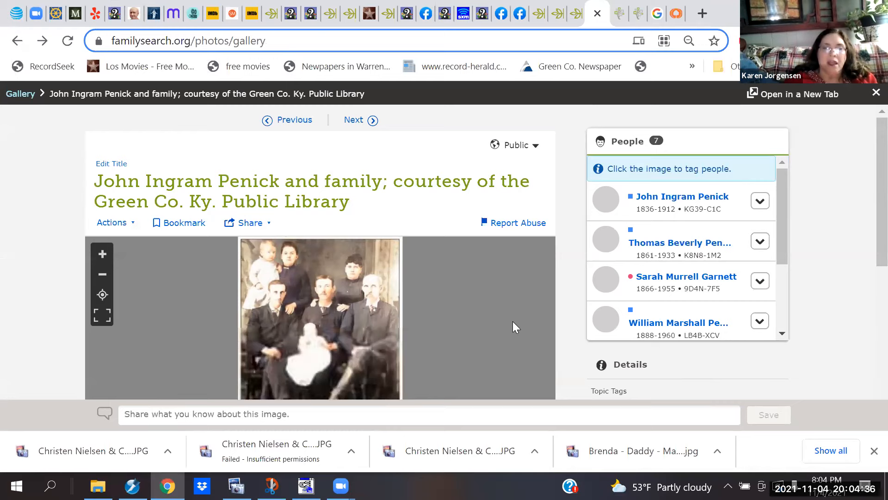
Step: Draw a person-tag frame around the feet at the photo's lower left, after one cancelled attempt
{"action": "scroll", "coordinate": [513, 322], "scroll_direction": "down", "scroll_amount": 1}
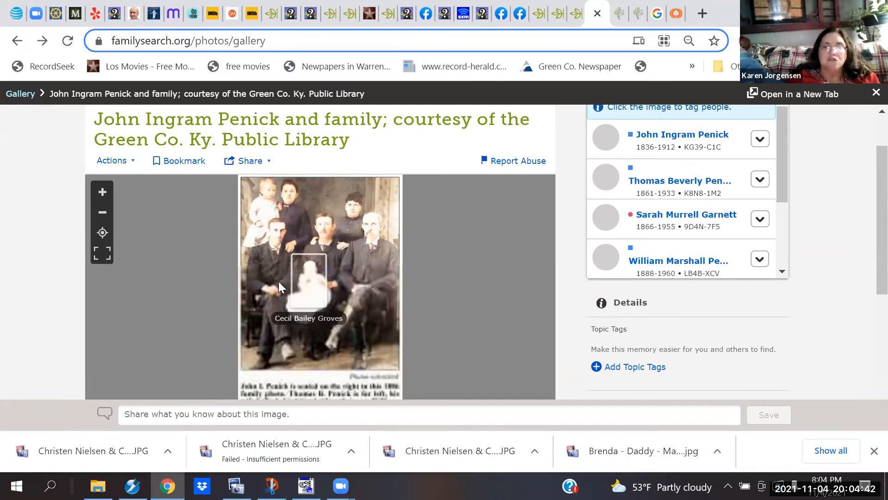
{"action": "mouse_move", "coordinate": [307, 288]}
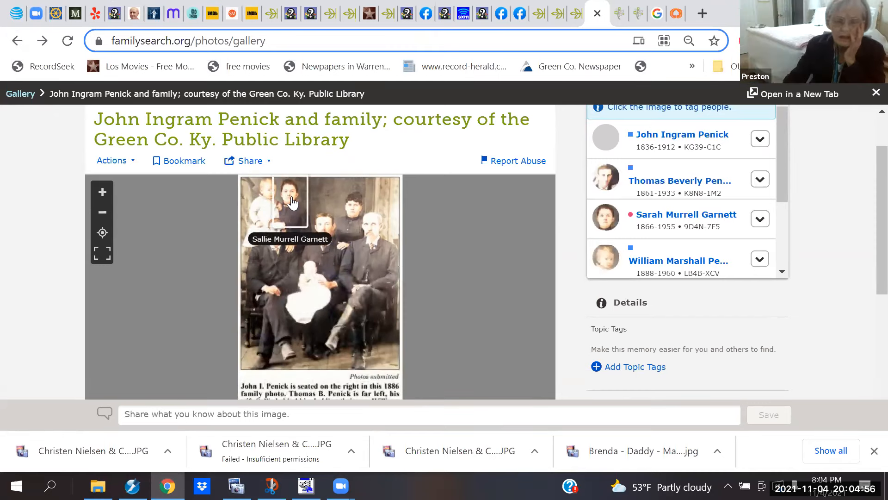
{"action": "scroll", "coordinate": [262, 351], "scroll_direction": "up", "scroll_amount": 1}
{"action": "left_click", "coordinate": [263, 352]}
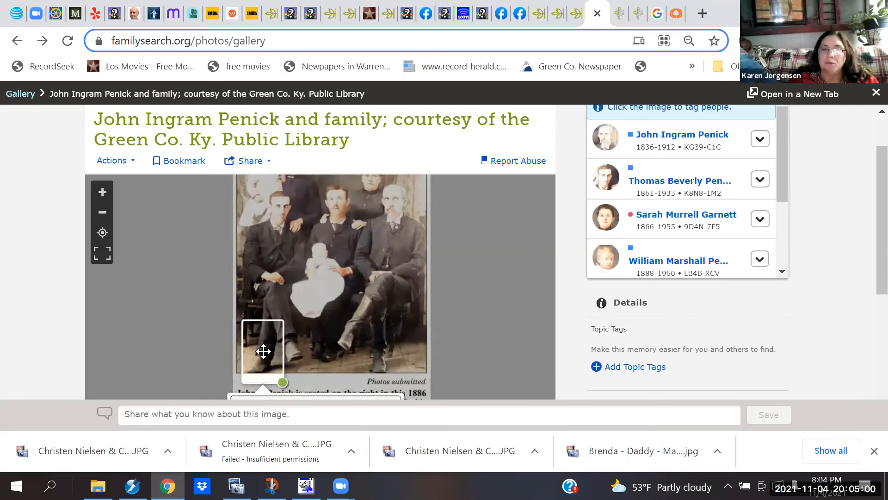
{"action": "left_click", "coordinate": [199, 362]}
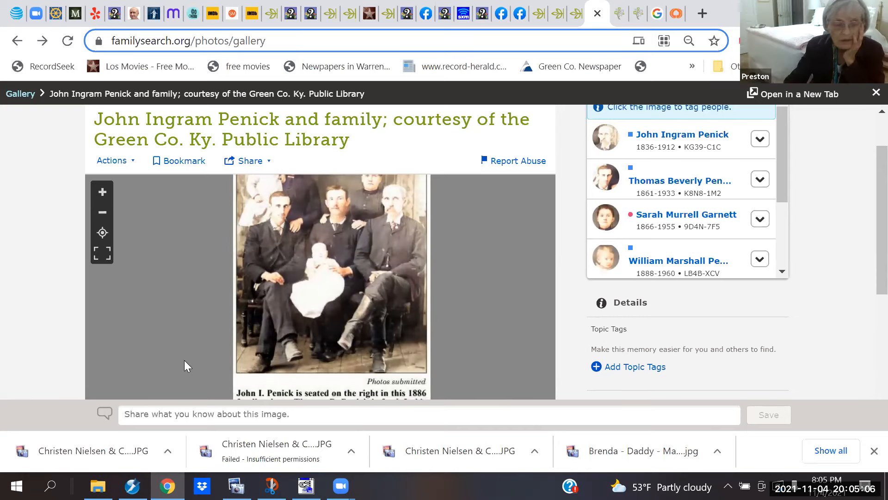
{"action": "left_click", "coordinate": [262, 342]}
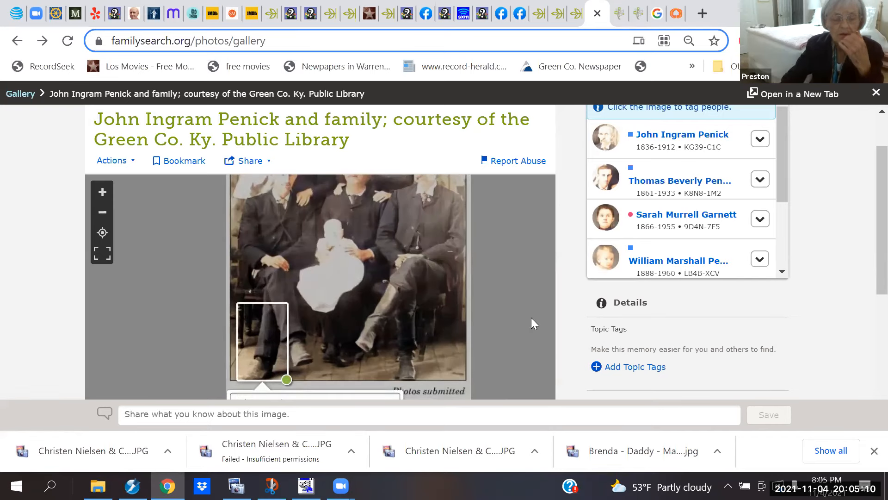
{"action": "scroll", "coordinate": [865, 162], "scroll_direction": "down", "scroll_amount": 1}
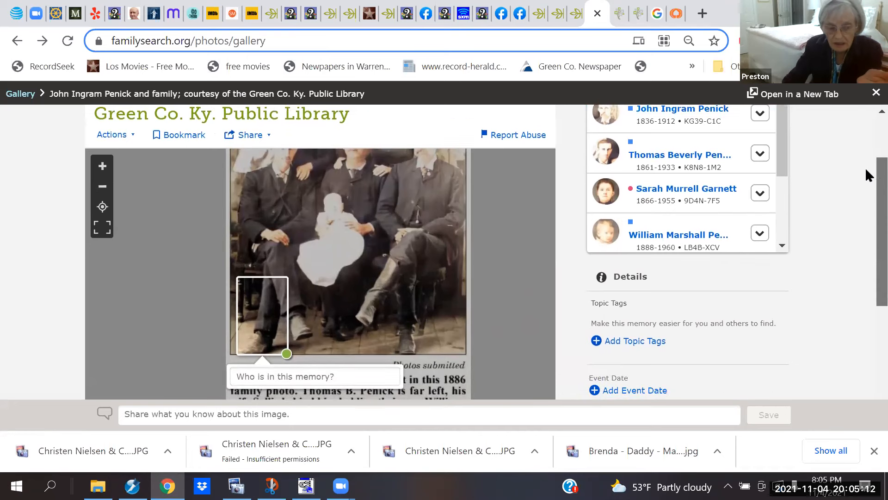
Step: Enter 'johns foot' as the tag name, then close the tagging box without saving it
{"action": "left_click", "coordinate": [282, 373]}
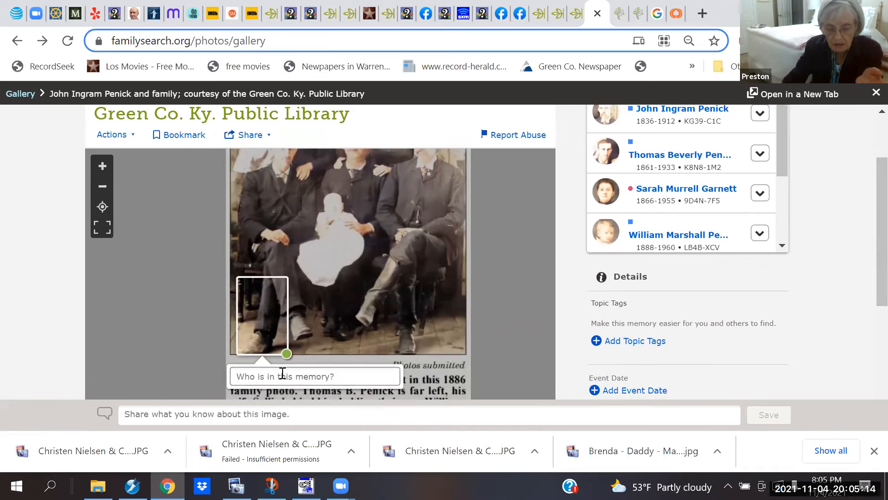
{"action": "type", "text": "joo"}
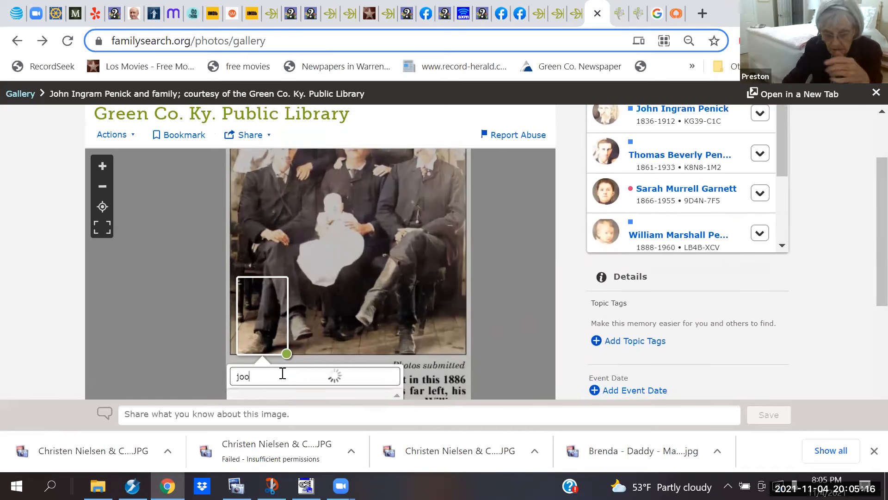
{"action": "key", "text": "BackSpace"}
{"action": "type", "text": "hns f"}
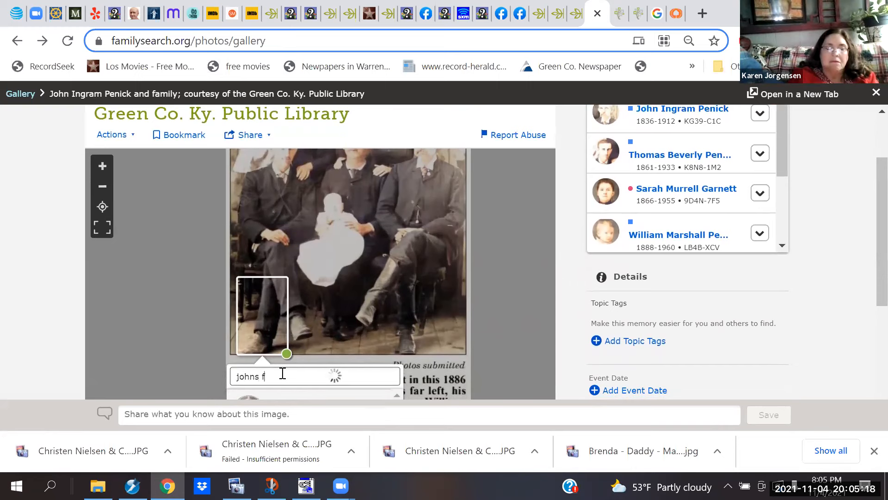
{"action": "type", "text": "oot"}
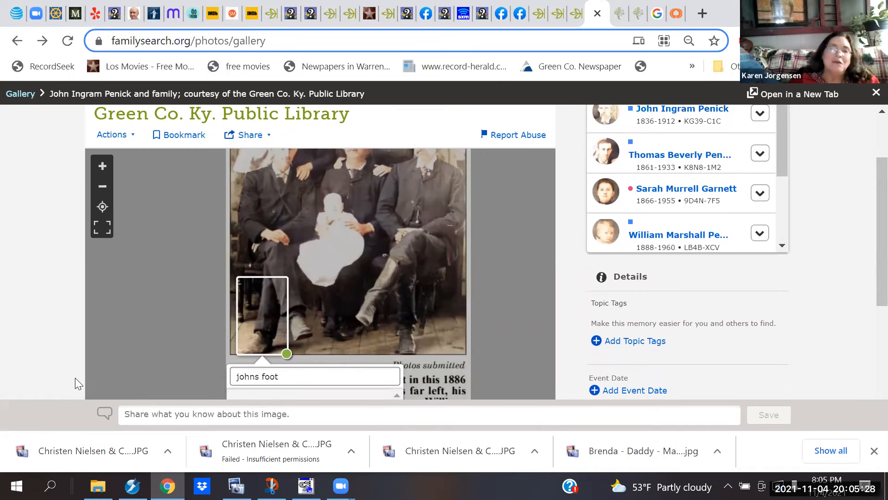
{"action": "left_click", "coordinate": [123, 360]}
{"action": "scroll", "coordinate": [123, 360], "scroll_direction": "up", "scroll_amount": 2}
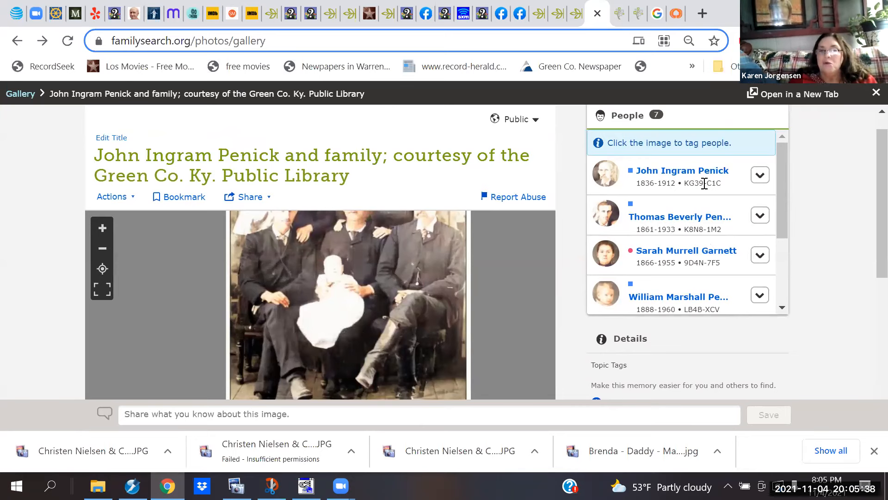
{"action": "left_click_drag", "start_coordinate": [785, 219], "coordinate": [796, 306]}
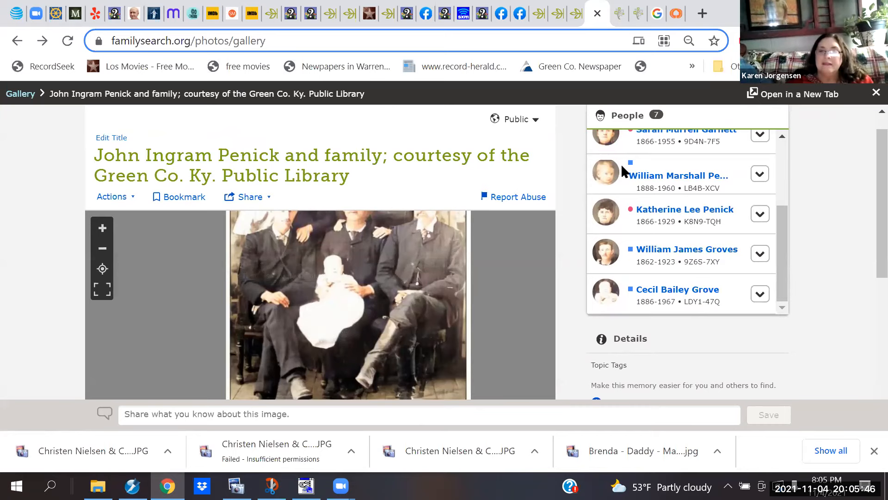
{"action": "mouse_move", "coordinate": [652, 306]}
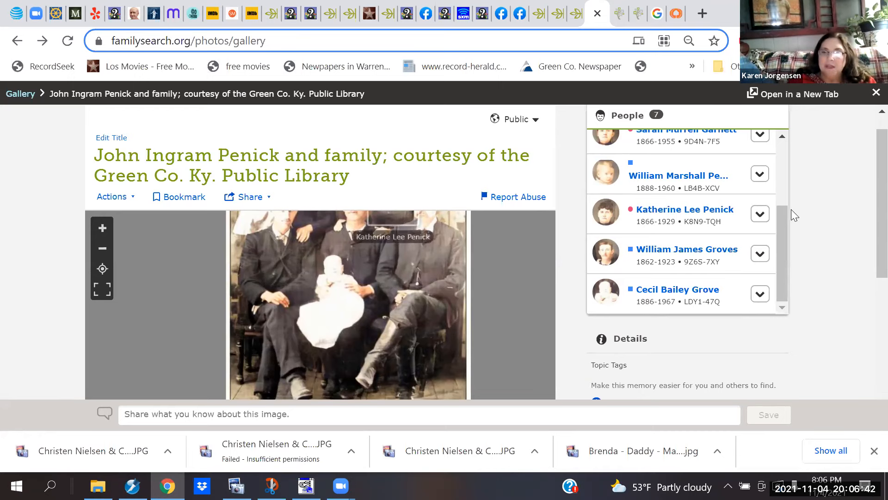
{"action": "mouse_move", "coordinate": [673, 226]}
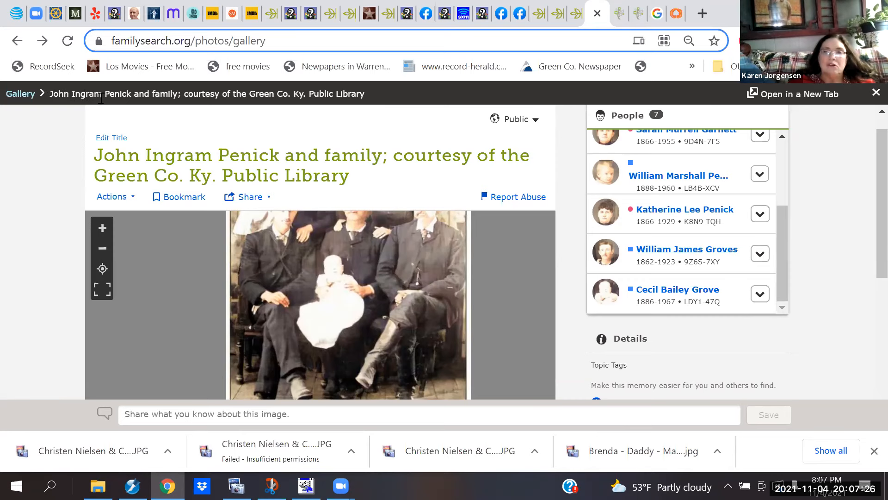
{"action": "scroll", "coordinate": [865, 213], "scroll_direction": "up", "scroll_amount": 1}
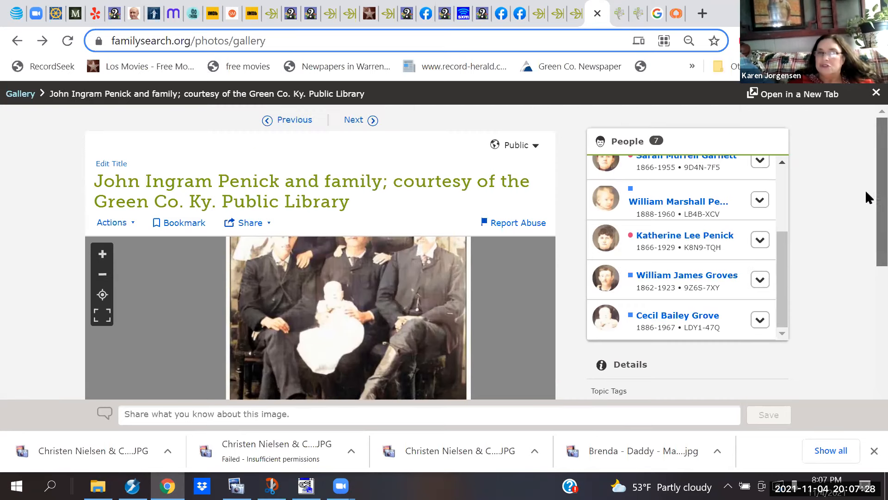
Step: Open William Marshall Penick's (1888–1960) person page from his tag card and scroll to Family Members
{"action": "left_click", "coordinate": [677, 207]}
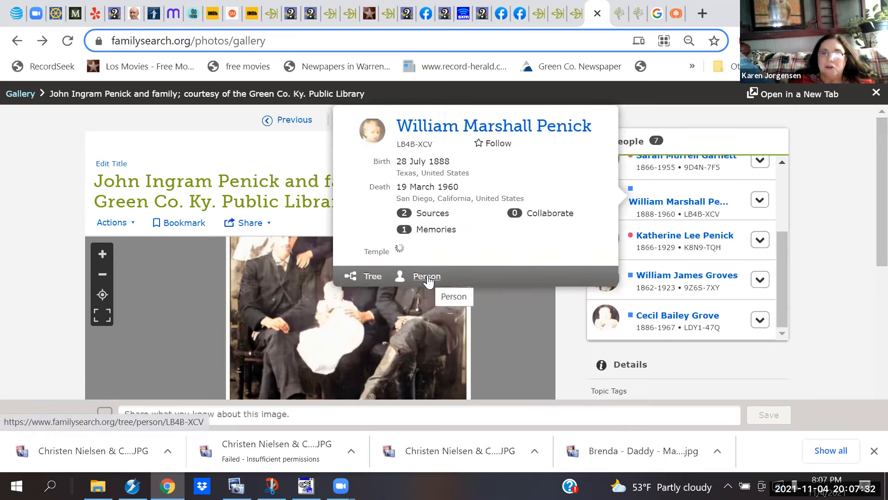
{"action": "left_click", "coordinate": [428, 277]}
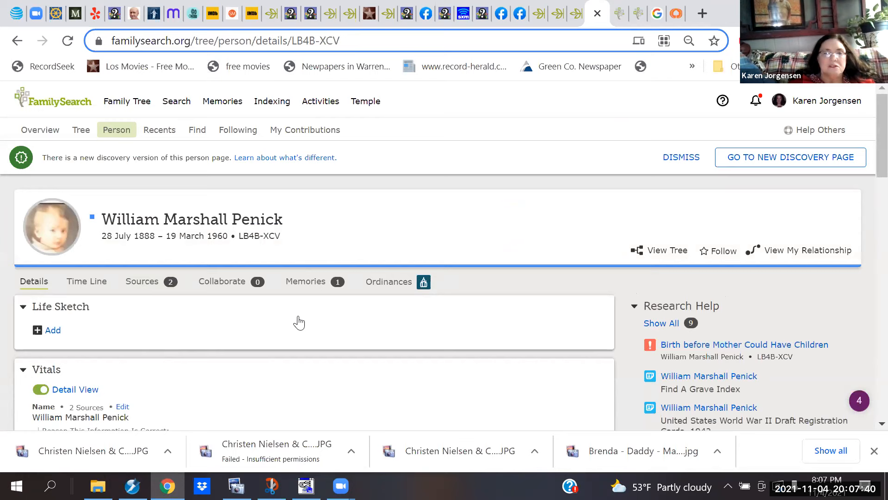
{"action": "scroll", "coordinate": [298, 324], "scroll_direction": "down", "scroll_amount": 2}
{"action": "scroll", "coordinate": [297, 323], "scroll_direction": "down", "scroll_amount": 3}
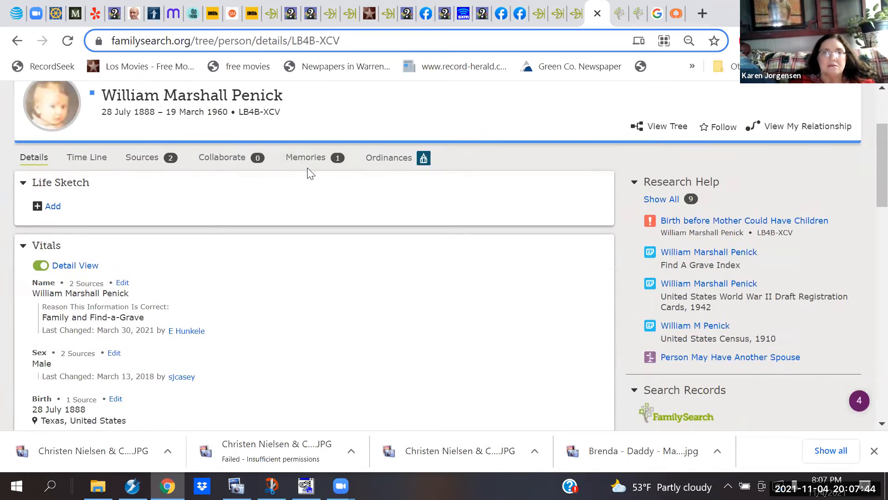
{"action": "scroll", "coordinate": [309, 172], "scroll_direction": "up", "scroll_amount": 2}
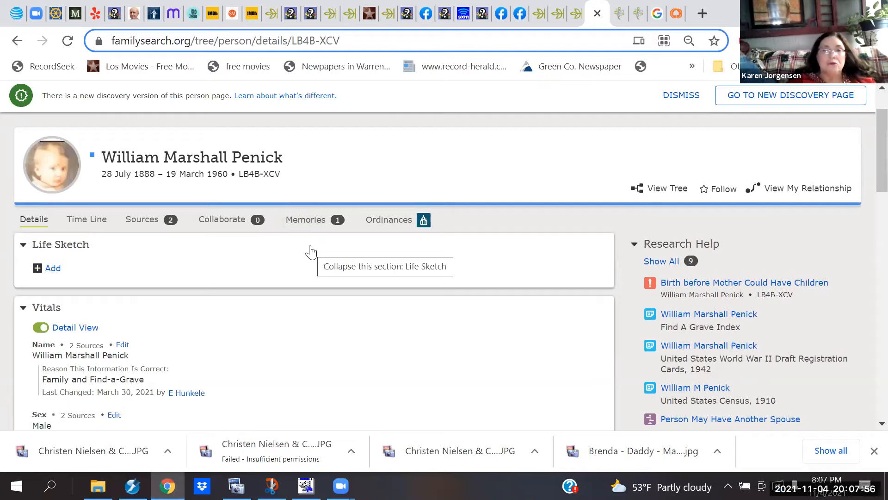
{"action": "scroll", "coordinate": [311, 247], "scroll_direction": "down", "scroll_amount": 5}
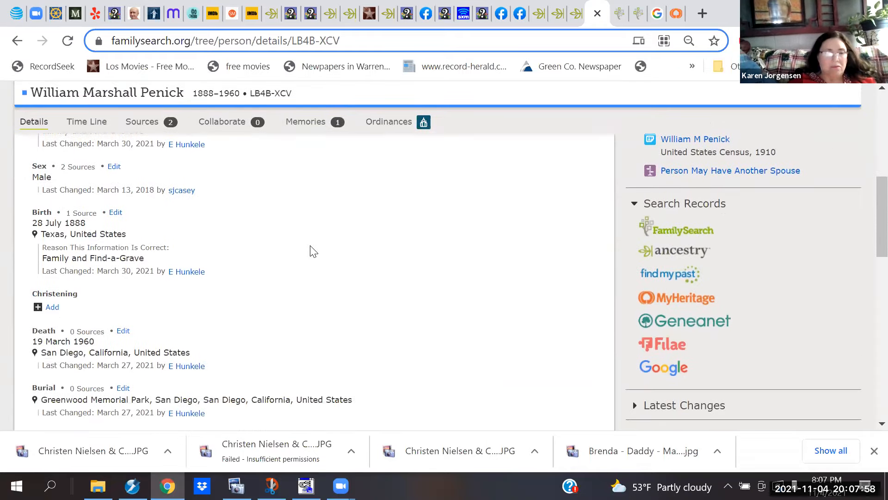
{"action": "scroll", "coordinate": [311, 251], "scroll_direction": "down", "scroll_amount": 8}
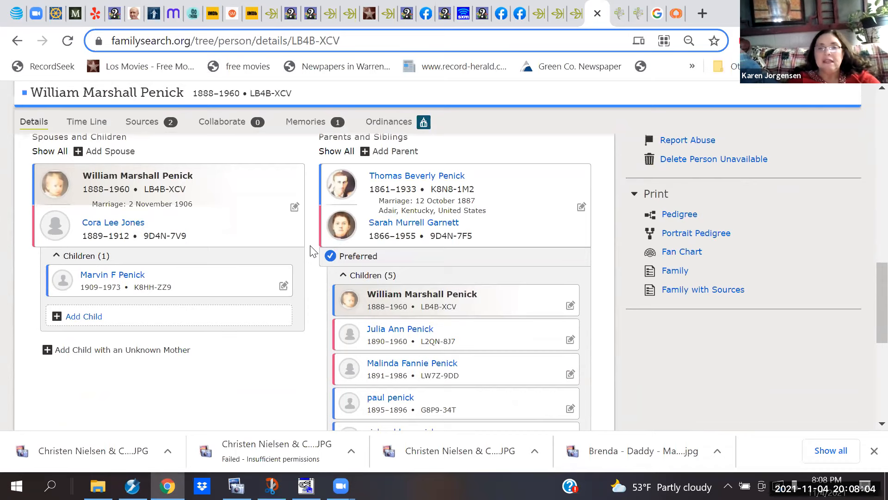
{"action": "scroll", "coordinate": [314, 251], "scroll_direction": "down", "scroll_amount": 1}
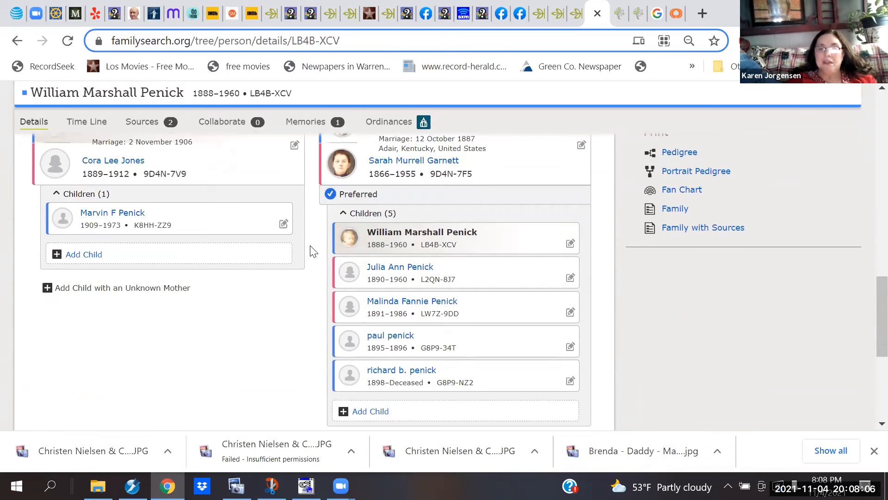
{"action": "scroll", "coordinate": [313, 251], "scroll_direction": "up", "scroll_amount": 1}
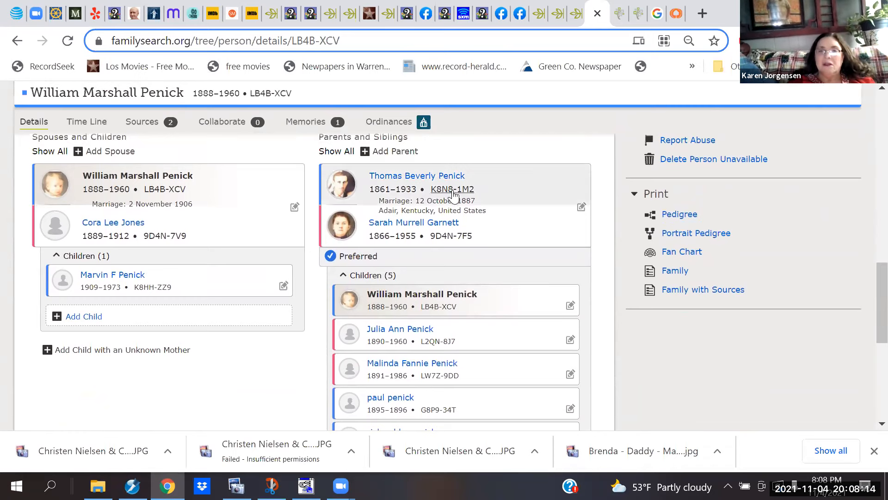
{"action": "mouse_move", "coordinate": [454, 189]}
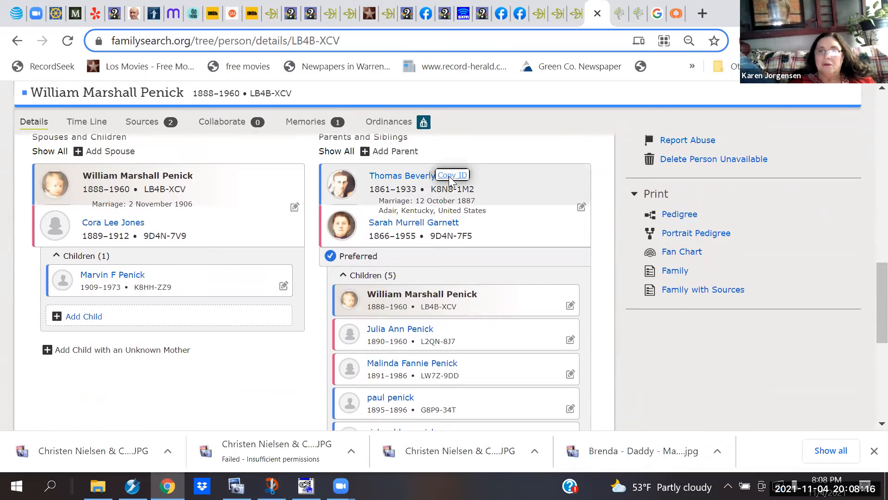
{"action": "left_click", "coordinate": [448, 175]}
{"action": "left_click", "coordinate": [619, 13]}
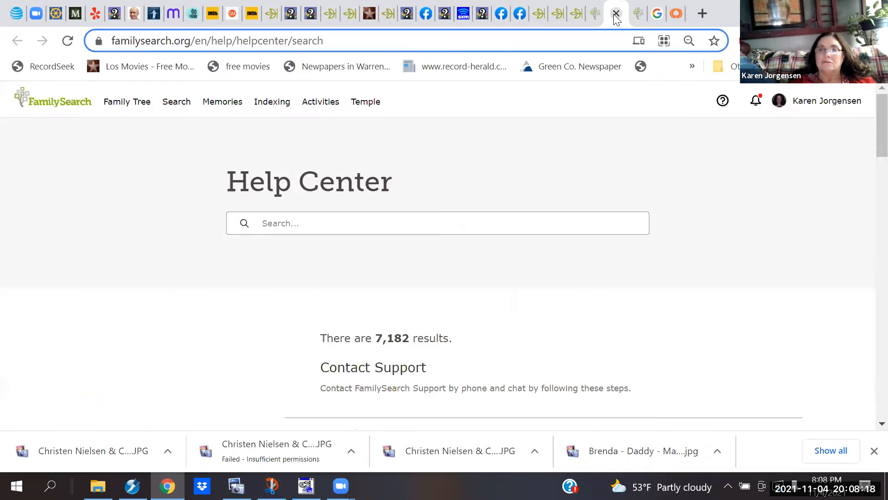
{"action": "left_click", "coordinate": [599, 13]}
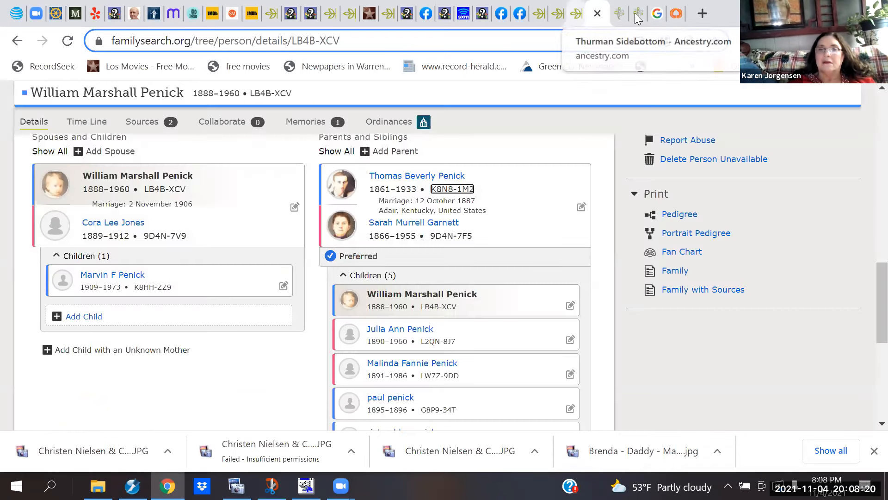
{"action": "scroll", "coordinate": [530, 218], "scroll_direction": "up", "scroll_amount": 1}
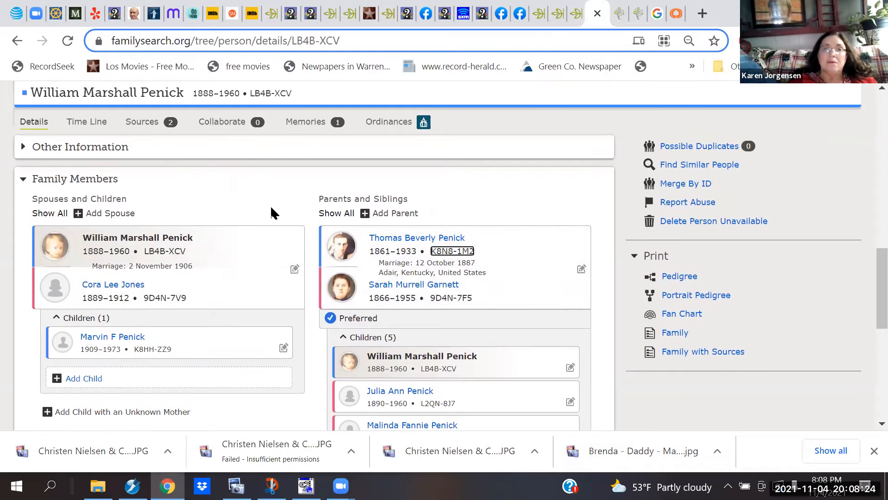
{"action": "left_click", "coordinate": [307, 122]}
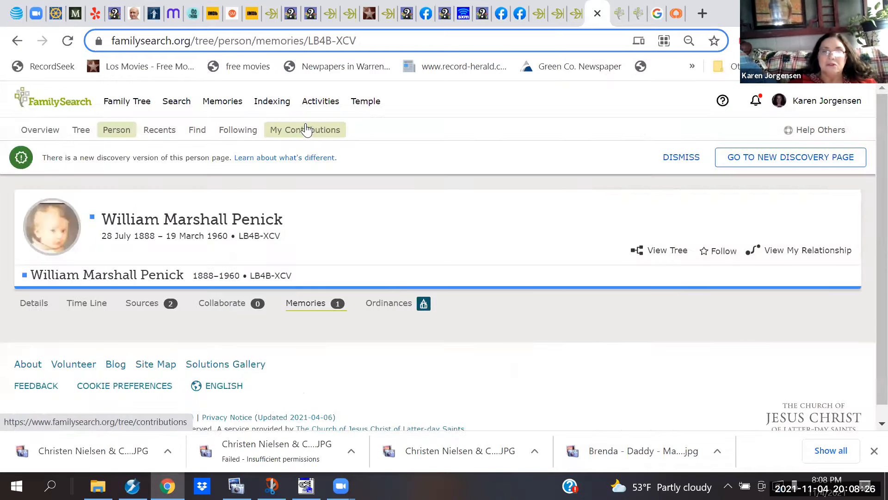
{"action": "scroll", "coordinate": [348, 281], "scroll_direction": "down", "scroll_amount": 2}
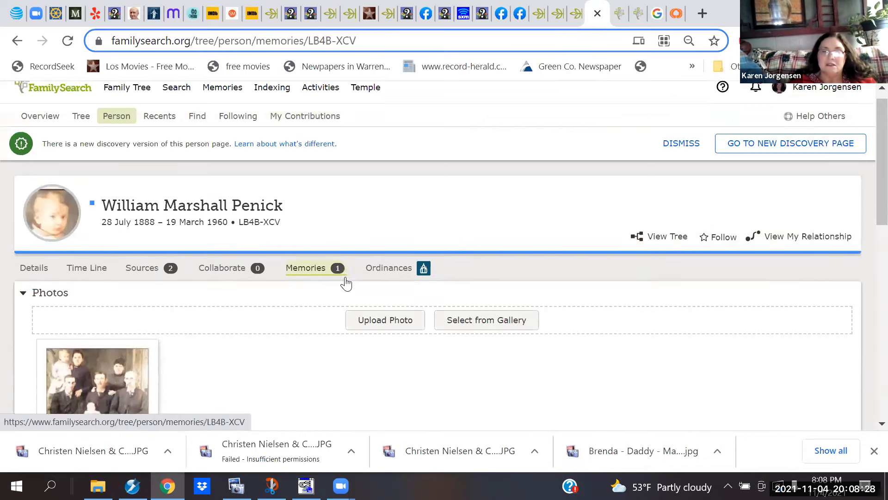
{"action": "scroll", "coordinate": [348, 282], "scroll_direction": "down", "scroll_amount": 2}
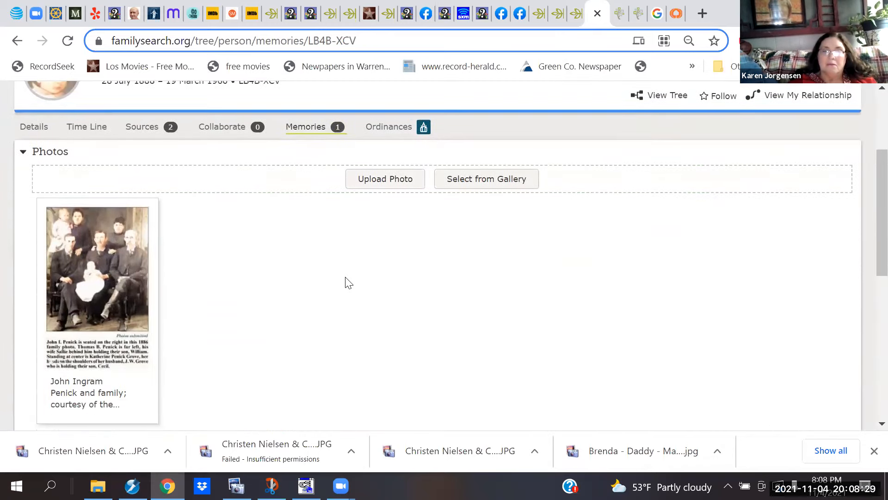
{"action": "left_click", "coordinate": [107, 272]}
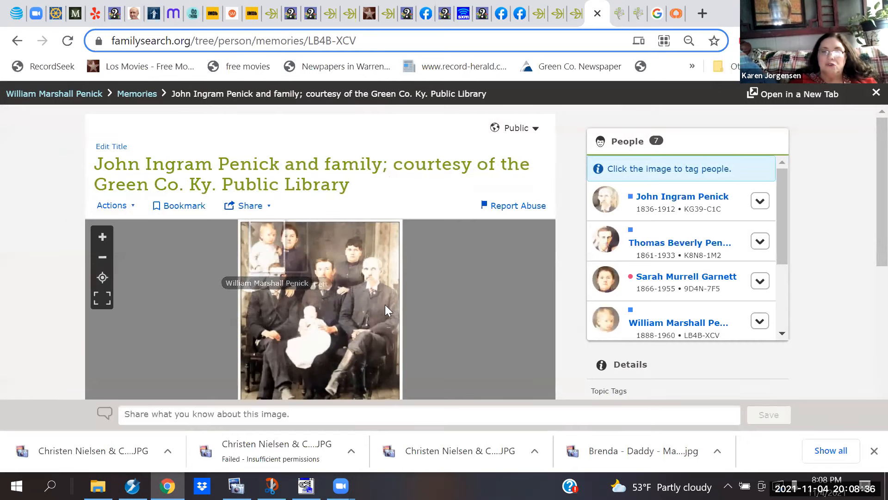
Step: Start a new person tag on the photo and scroll through the tagged People list
{"action": "scroll", "coordinate": [865, 204], "scroll_direction": "down", "scroll_amount": 1}
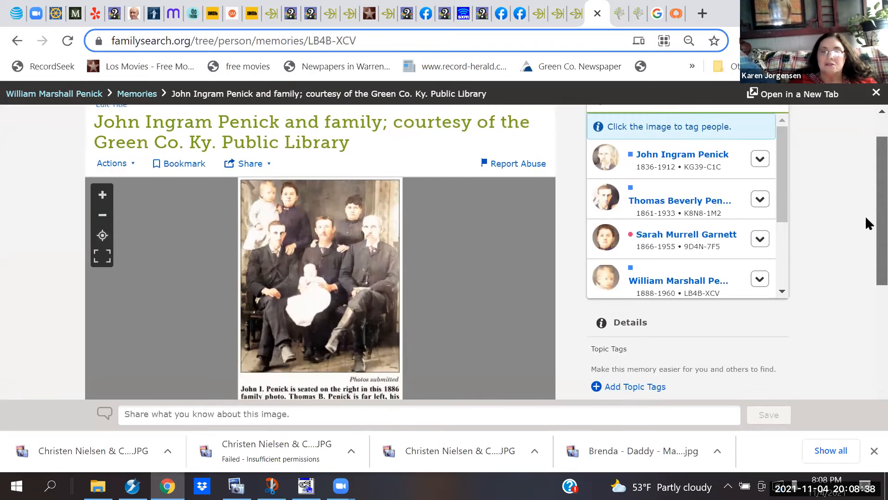
{"action": "left_click", "coordinate": [283, 343]}
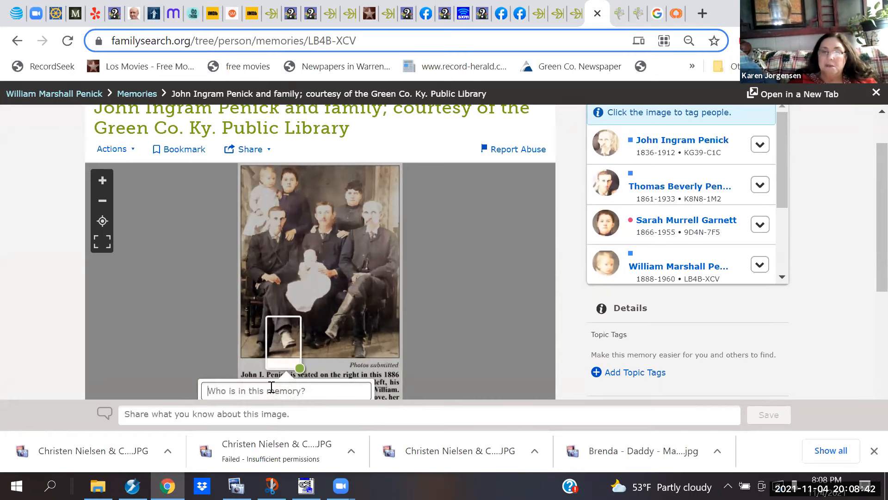
{"action": "mouse_move", "coordinate": [675, 266]}
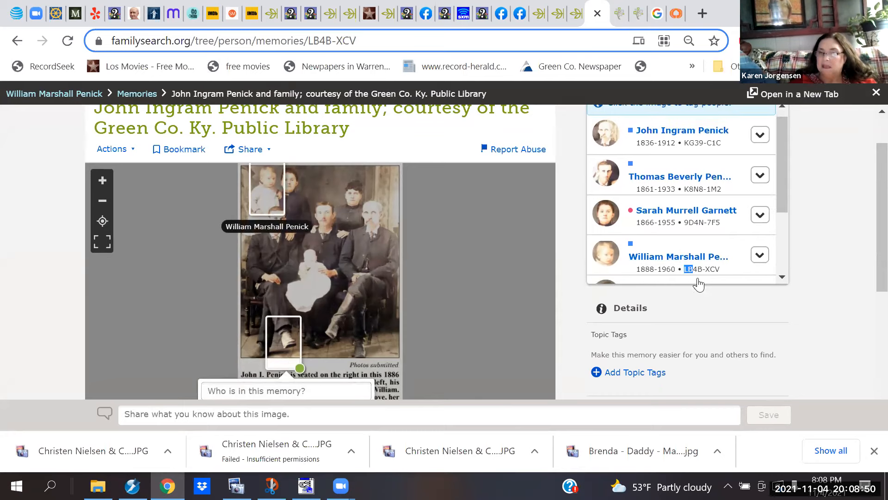
{"action": "scroll", "coordinate": [690, 277], "scroll_direction": "down", "scroll_amount": 3}
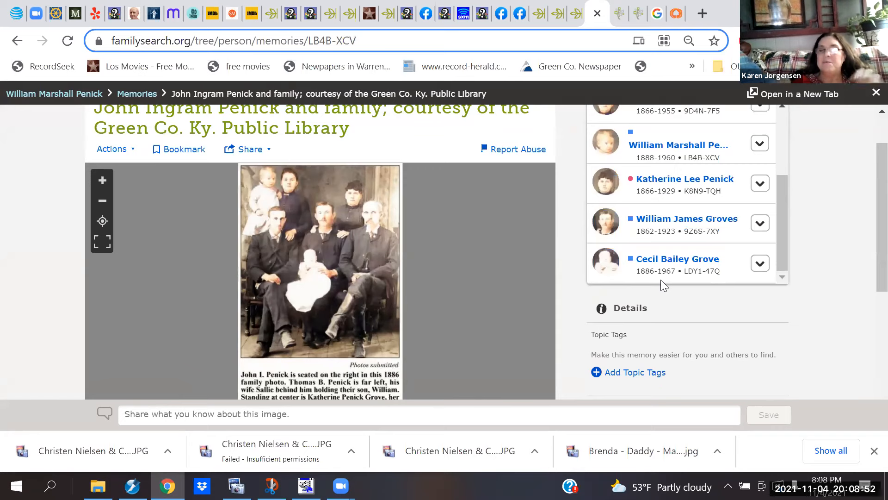